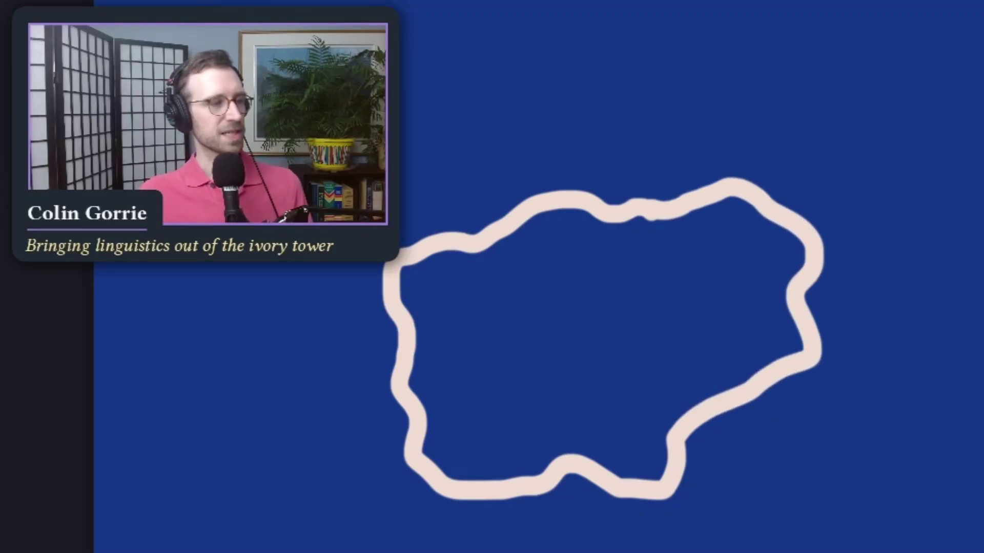
Fill the continent outline solid cream with the fill bucket.
click(459, 342)
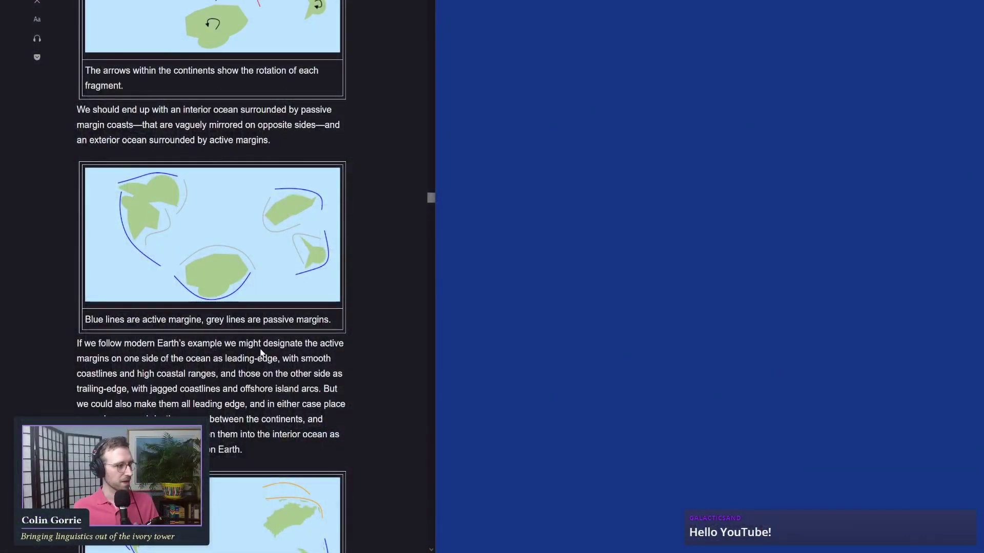
Enlarge the article text with Ctrl++ and scroll to the Do It Myself: Quick and Dirty section.
scroll(261, 352, up, 8)
scroll(260, 352, up, 12)
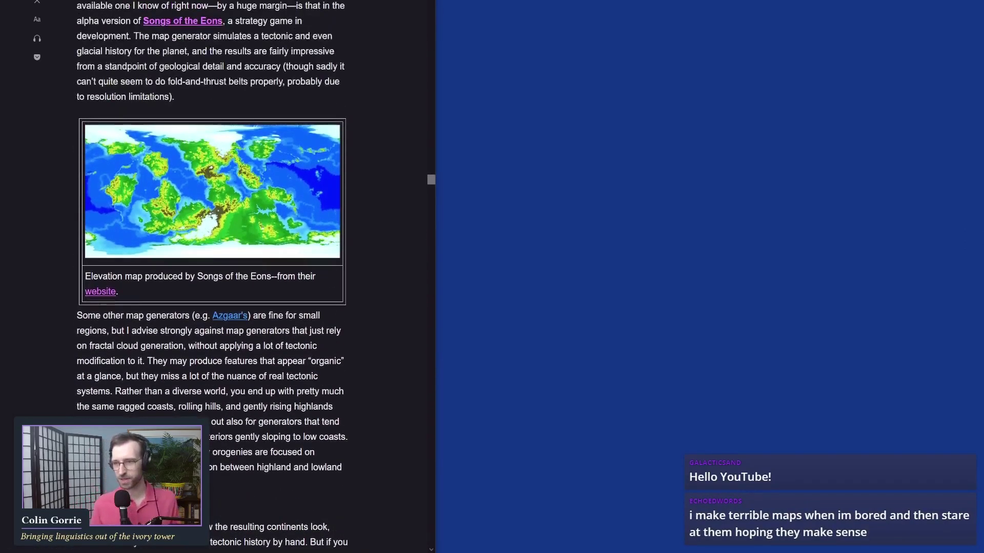
scroll(246, 343, down, 8)
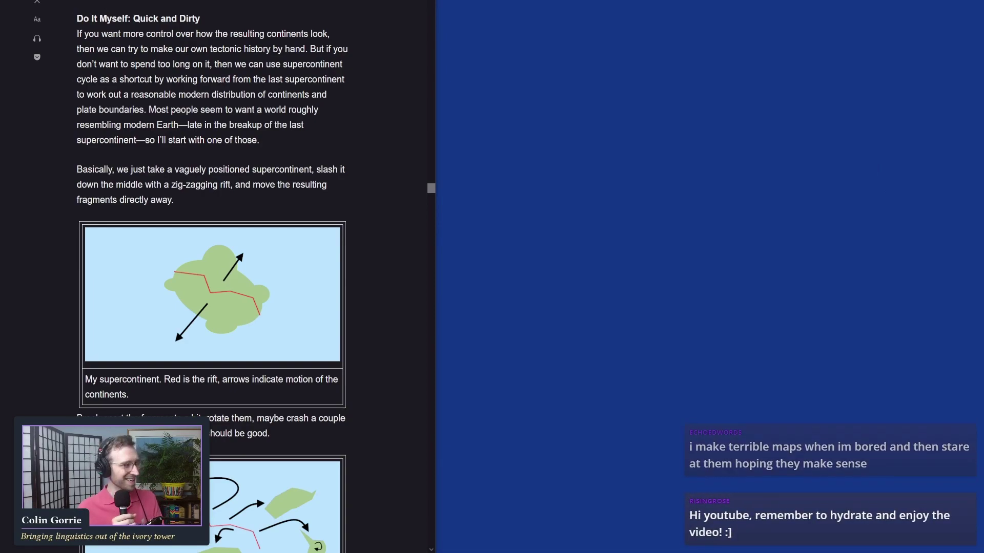
drag(77, 19, 201, 22)
click(210, 28)
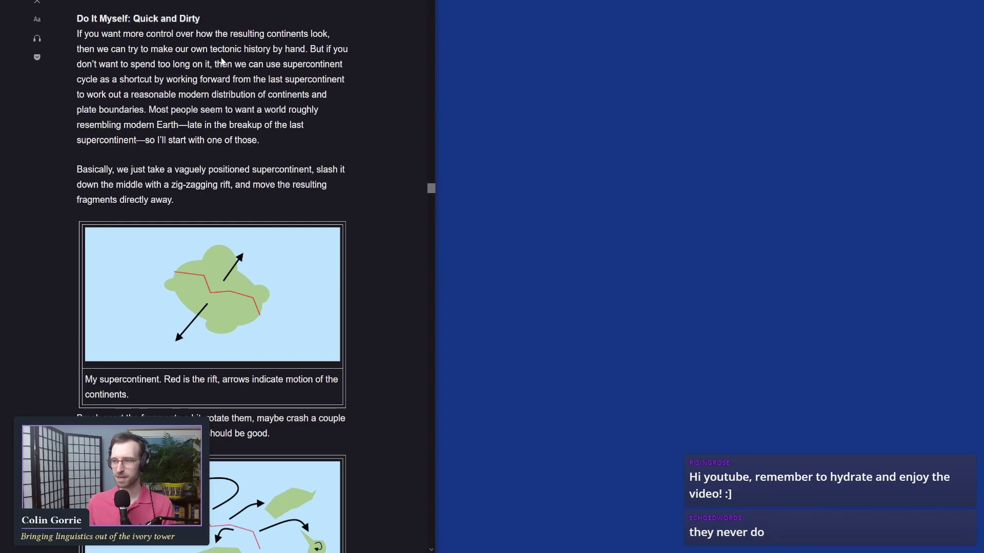
scroll(221, 61, up, 10)
key(ctrl+plus)
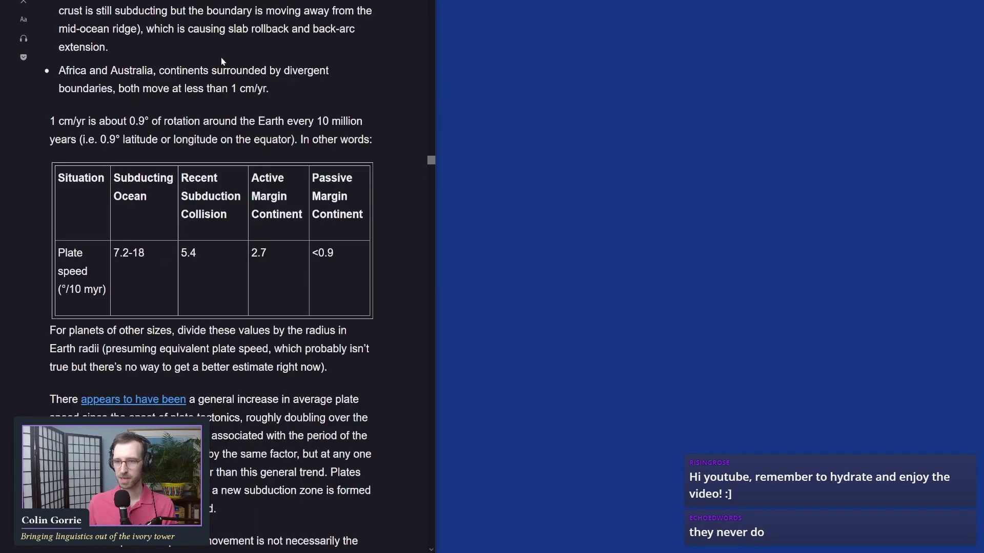
scroll(155, 191, down, 15)
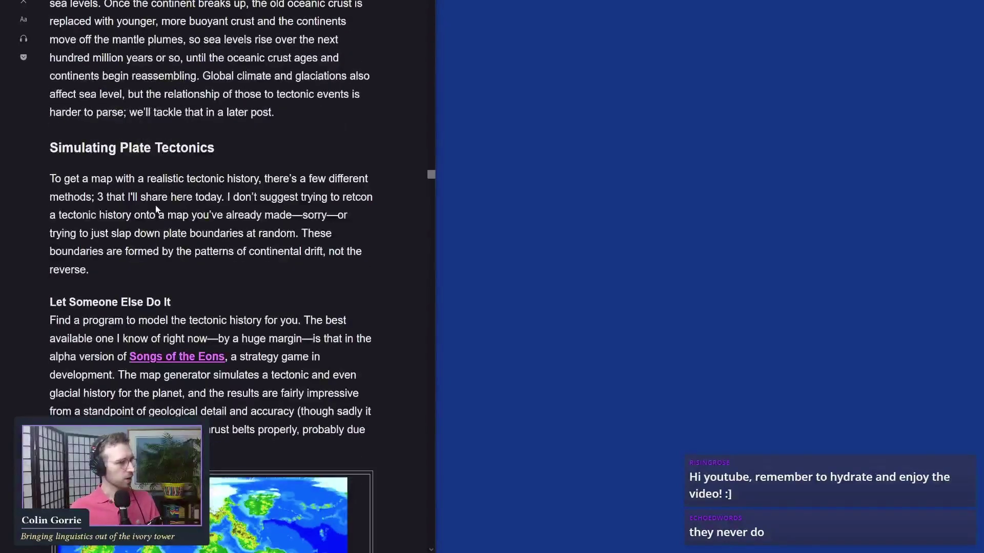
scroll(156, 209, down, 15)
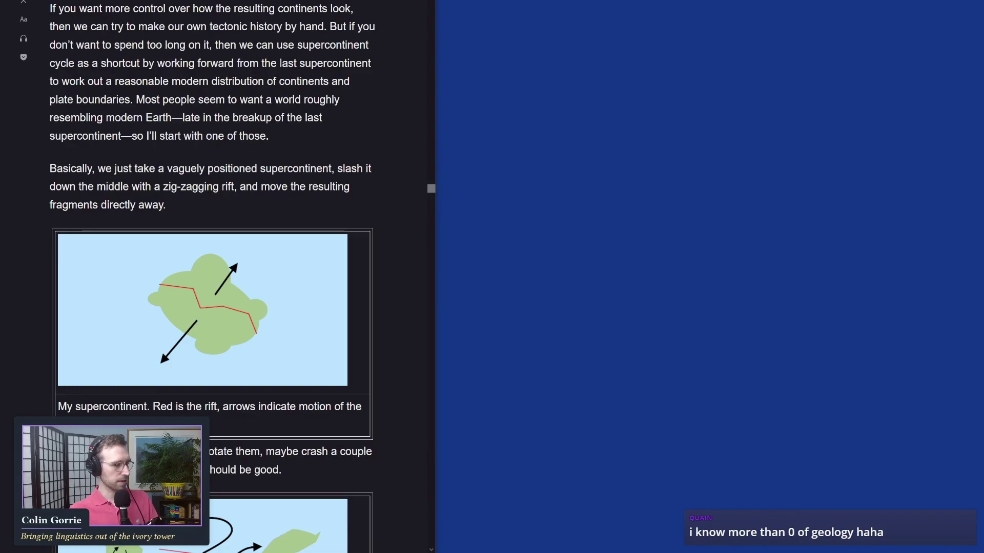
Bring up the Indonesian–English word list, then the language timeline spreadsheet.
mouse_move(344, 552)
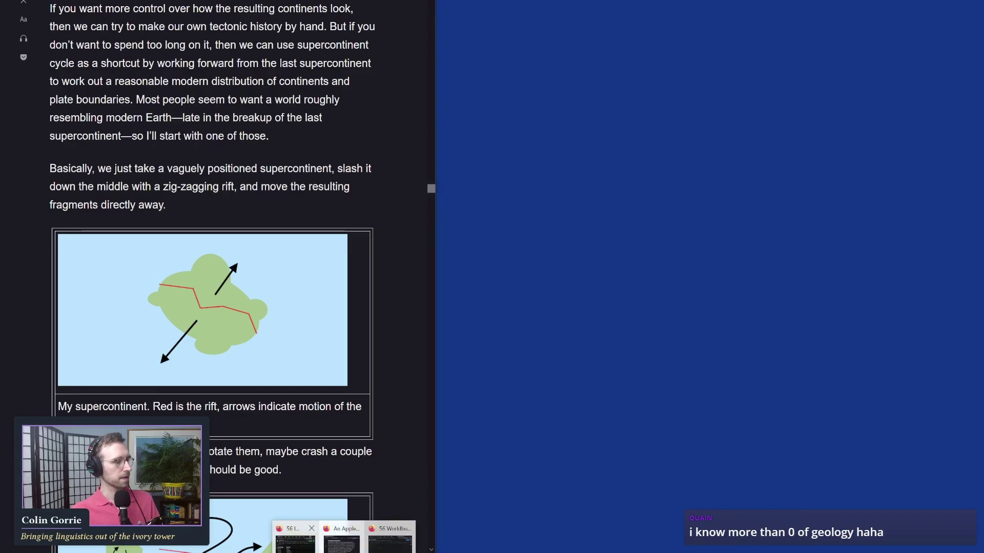
click(296, 539)
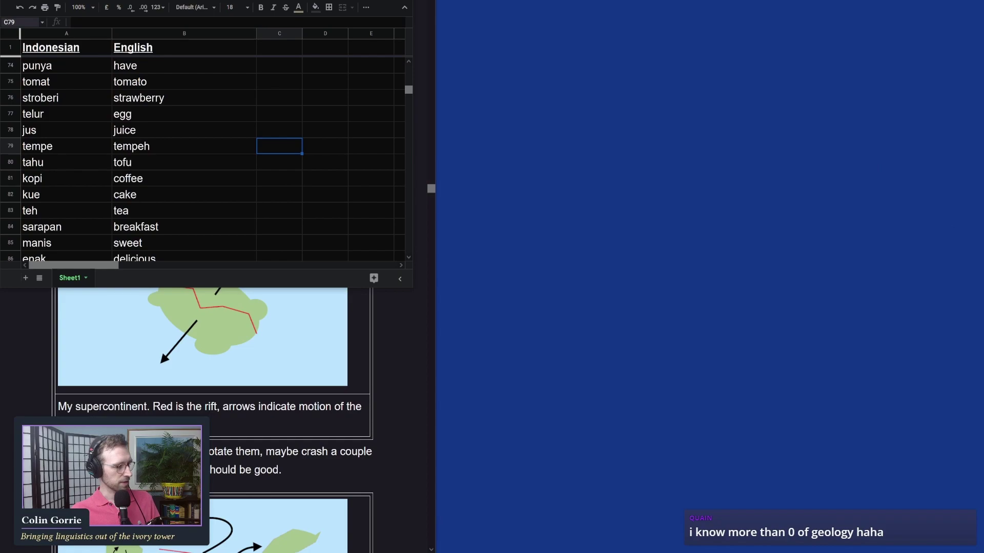
mouse_move(343, 552)
click(400, 532)
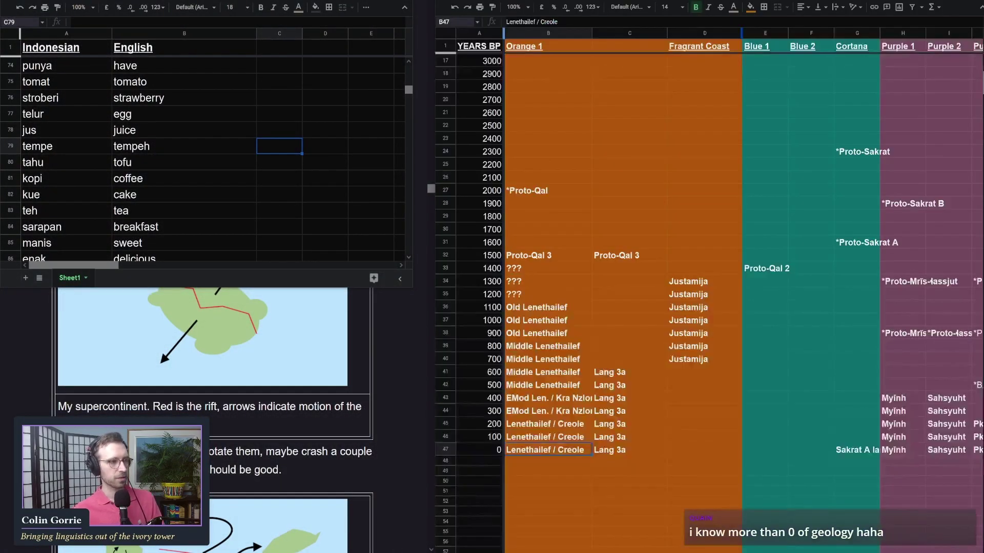
click(629, 216)
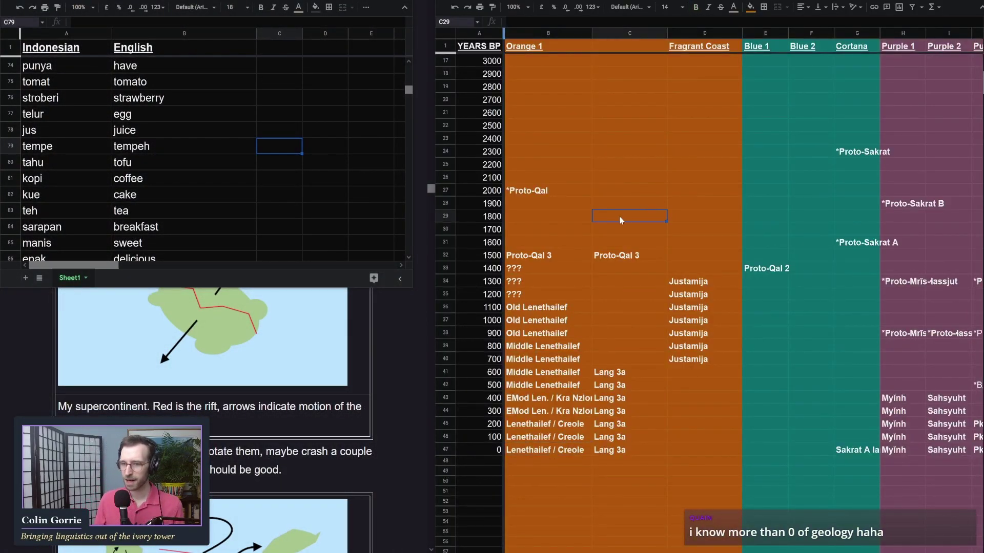
Move across the timeline columns and select the *B2a1 entry in Purple 3.
key(Right)
key(Right)
key(Right)
key(Right)
key(Right)
key(Right)
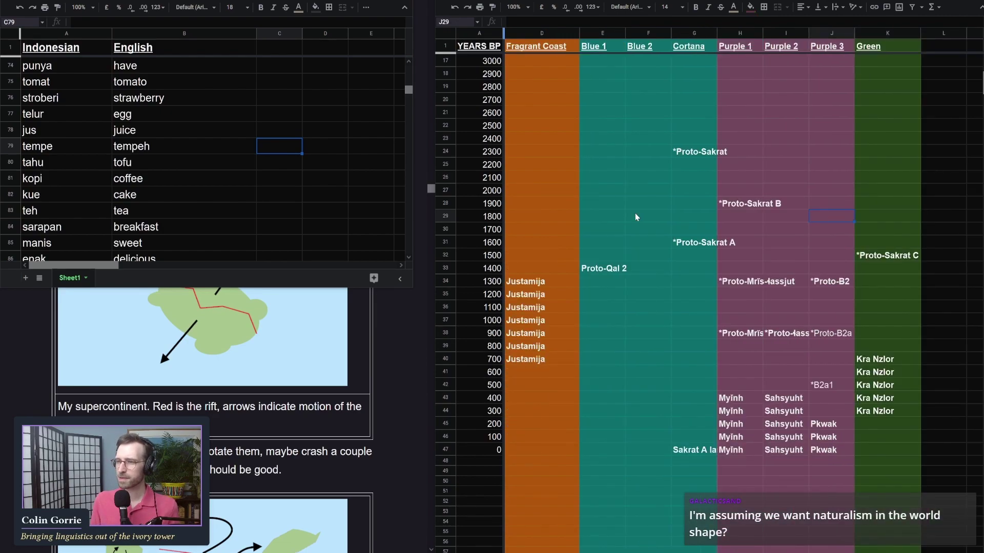
key(Home)
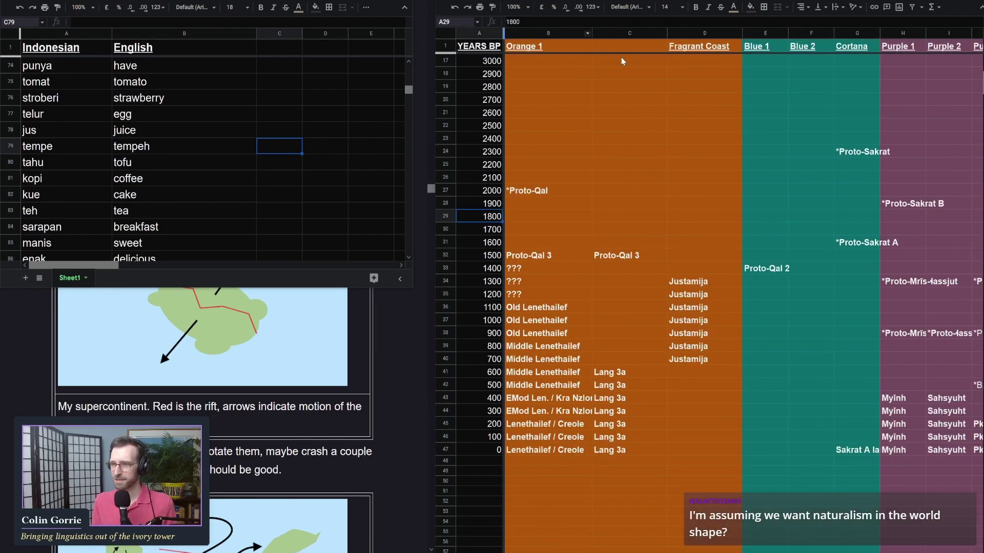
key(Right)
key(Right)
key(Right)
key(Right)
key(Right)
key(Right)
key(Right)
key(Right)
key(Right)
key(Up)
key(Up)
key(Right)
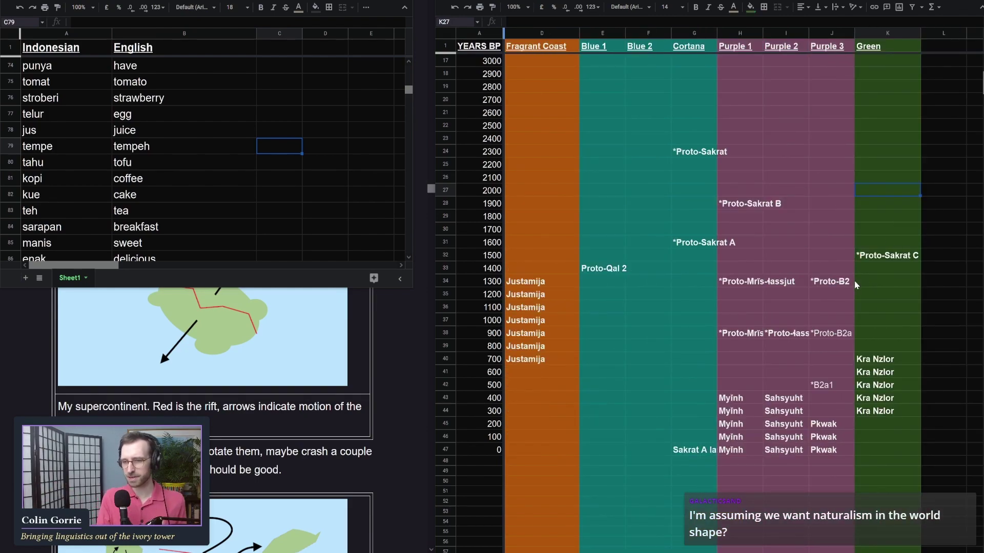
click(820, 374)
click(842, 387)
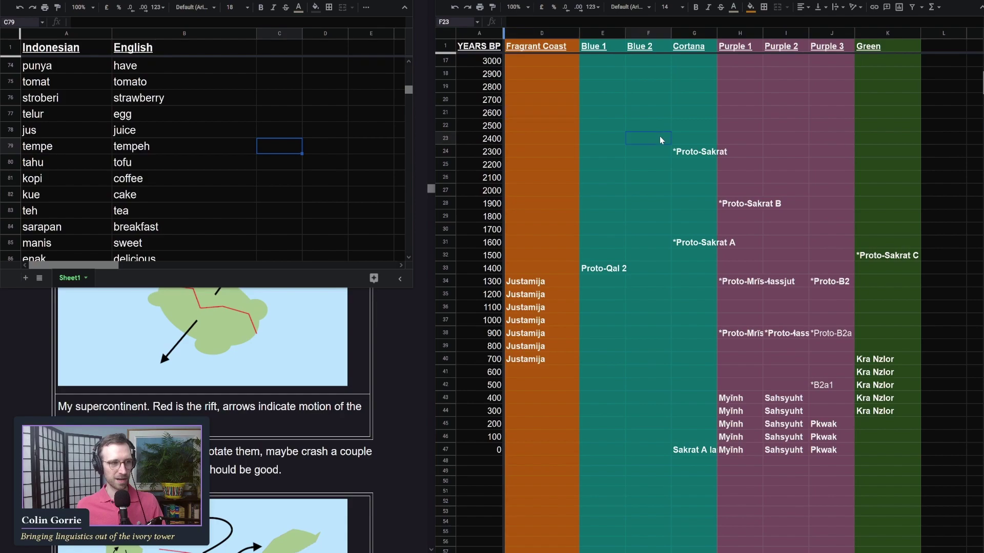
Select the orange columns B–D, blue E–G, purple H–J and Green column K.
click(788, 156)
key(Right)
key(Right)
key(Left)
key(Left)
key(Left)
key(Left)
key(Left)
key(Left)
key(Left)
key(Left)
key(Left)
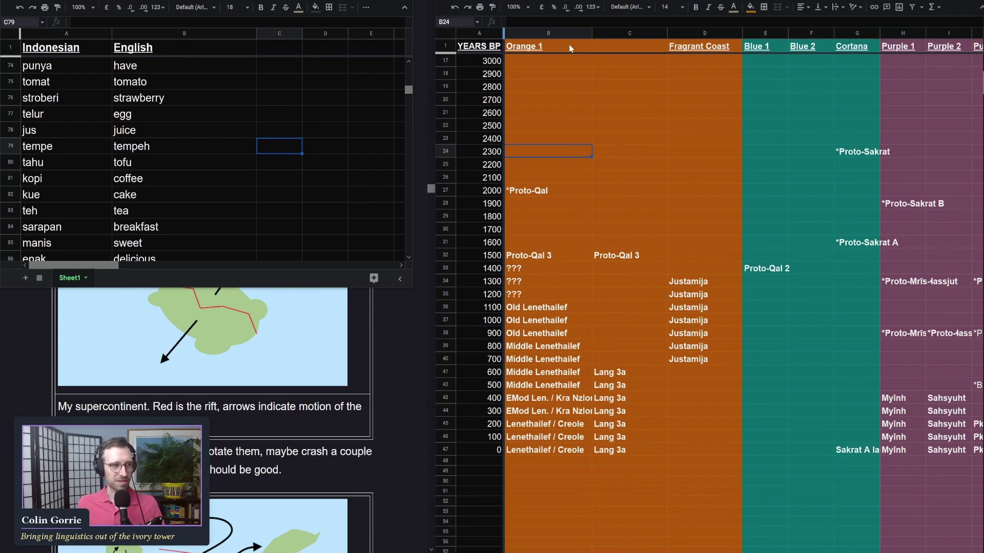
drag(526, 34, 707, 32)
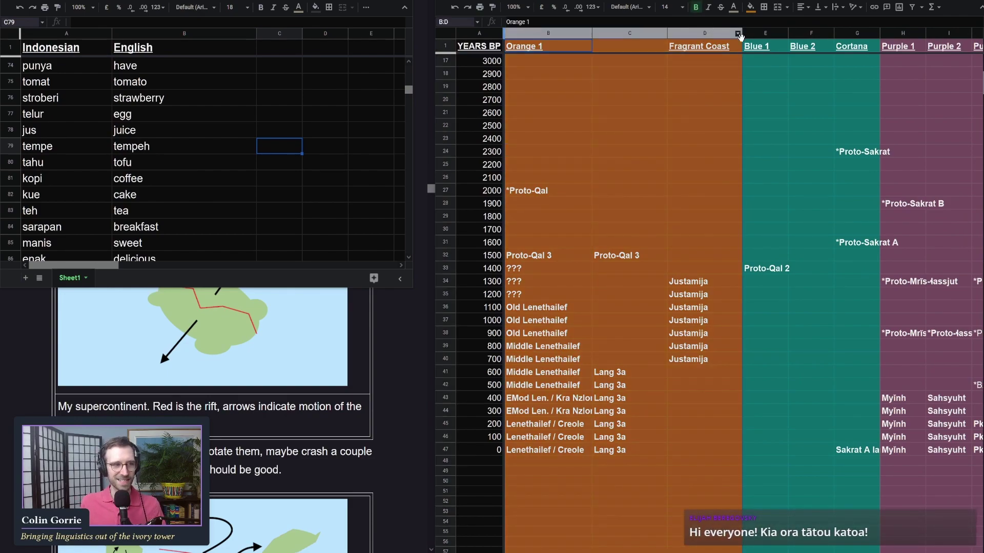
drag(767, 34, 859, 32)
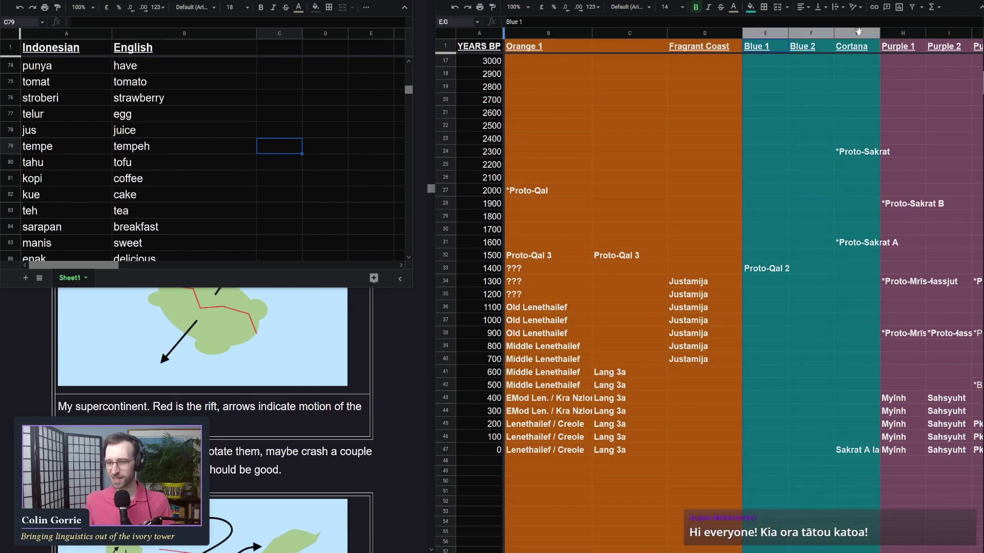
click(893, 27)
scroll(896, 31, right, 1)
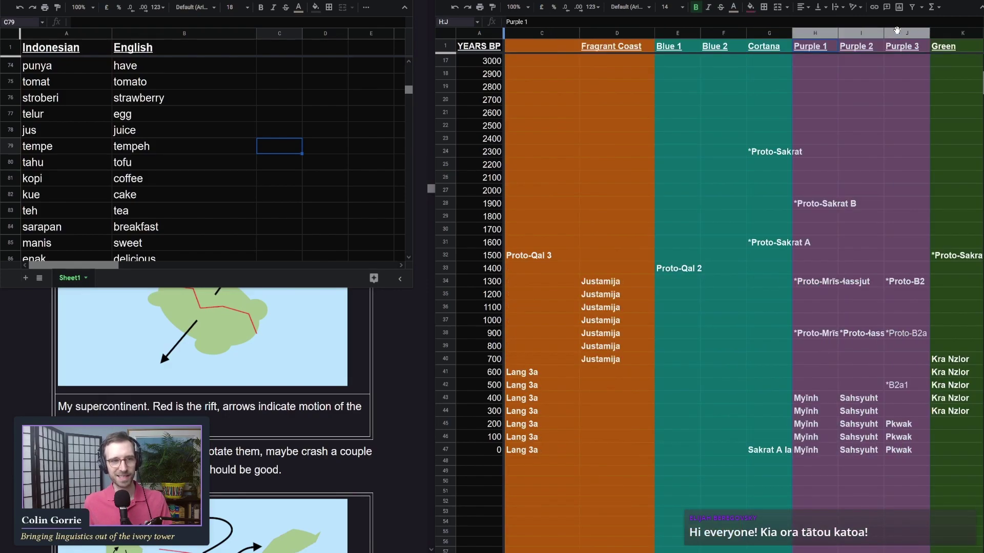
click(942, 32)
scroll(942, 31, right, 2)
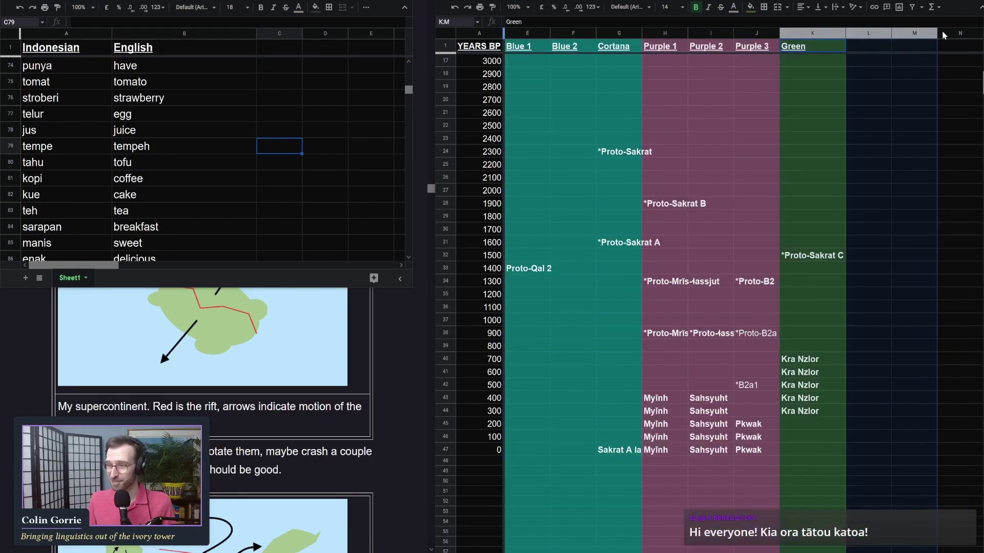
Return to the sheet start, select the Orange 1 column, and bring back the blog article.
key(ctrl+Home)
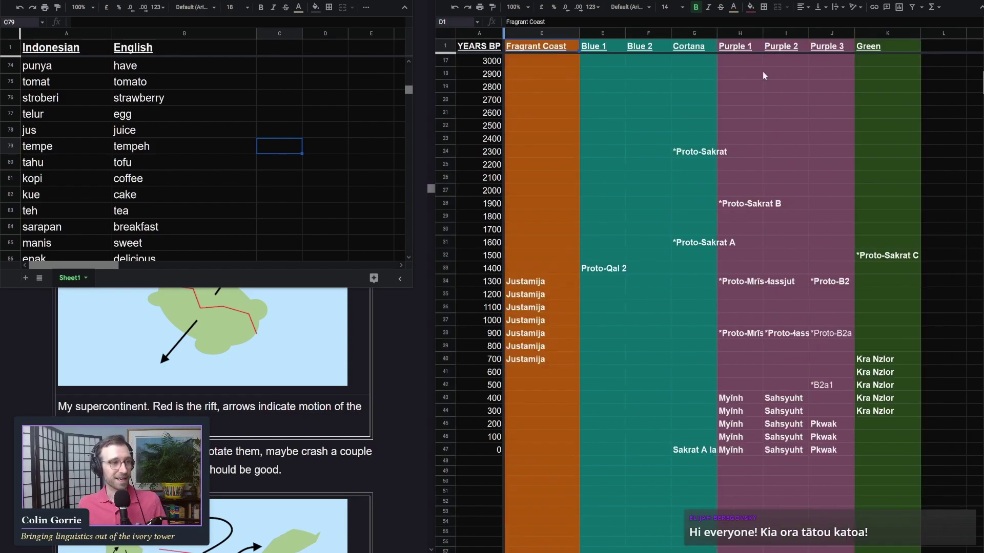
click(522, 35)
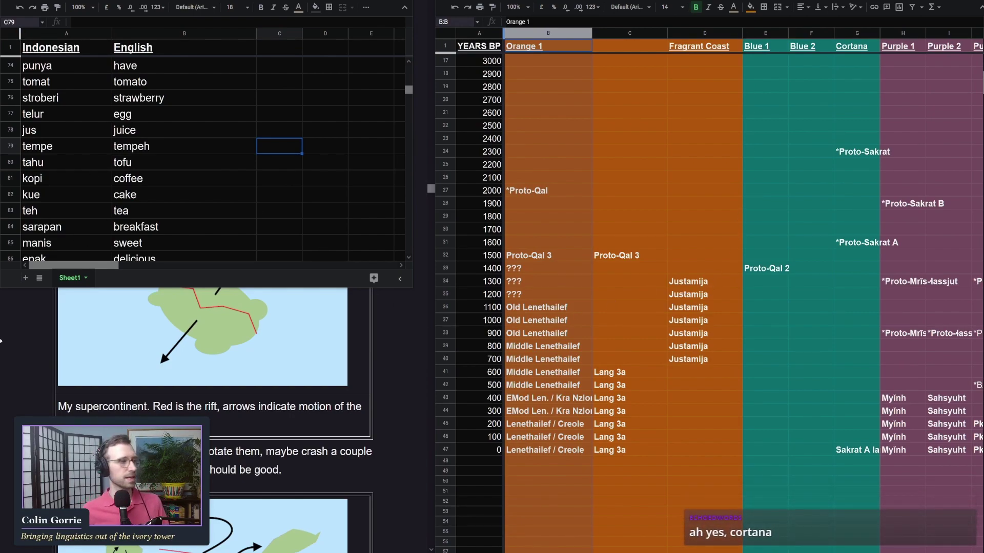
click(374, 355)
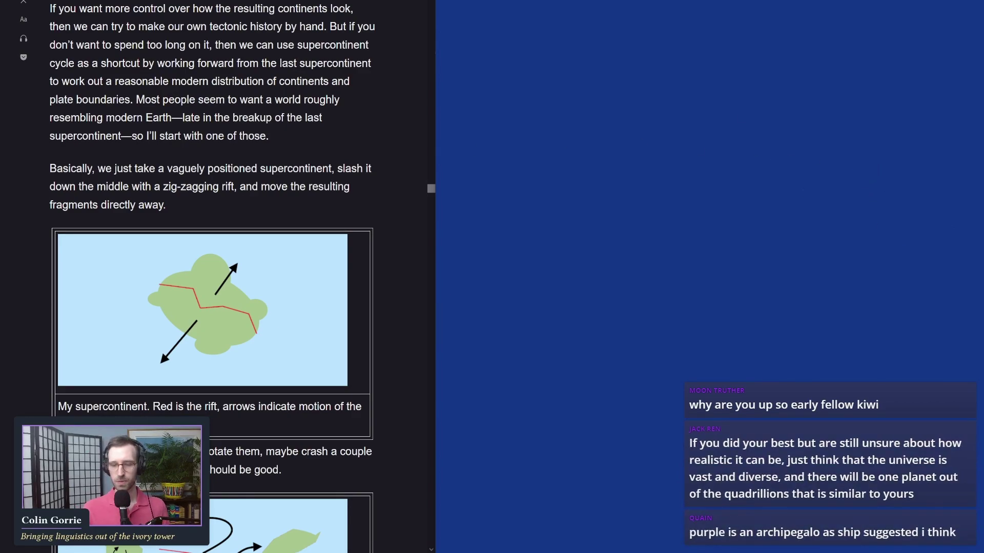
Read the post, highlighting the sentence about worlds resembling modern Earth.
scroll(220, 110, down, 2)
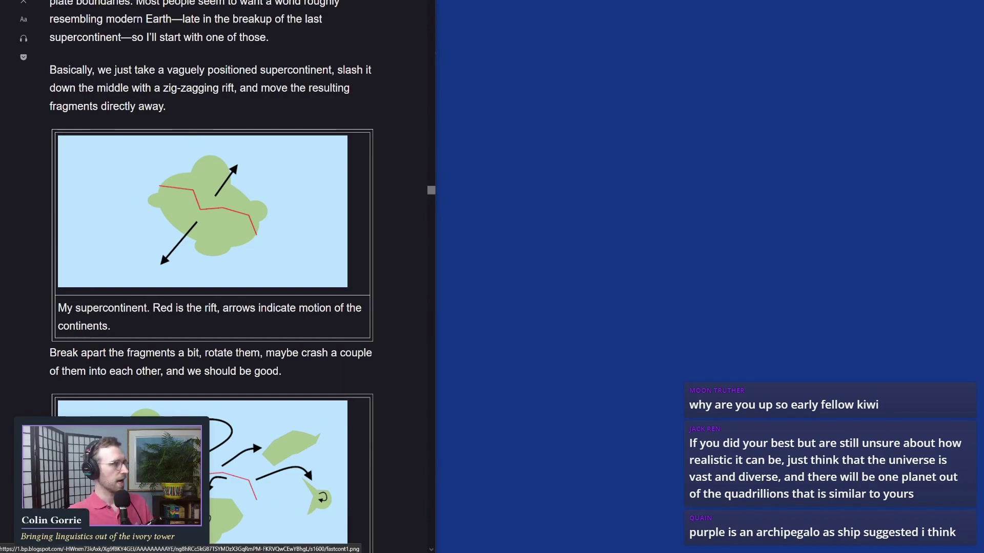
scroll(175, 182, up, 1)
scroll(175, 182, down, 1)
scroll(175, 182, up, 1)
scroll(175, 182, down, 1)
scroll(116, 87, up, 4)
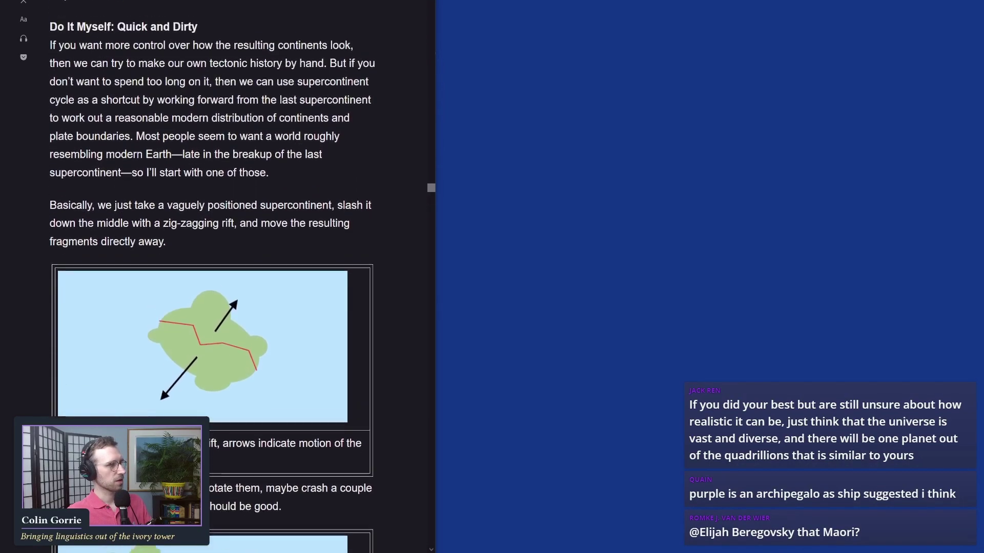
mouse_move(270, 185)
mouse_down()
mouse_move(253, 167)
mouse_move(136, 148)
mouse_move(266, 185)
mouse_up()
click(266, 185)
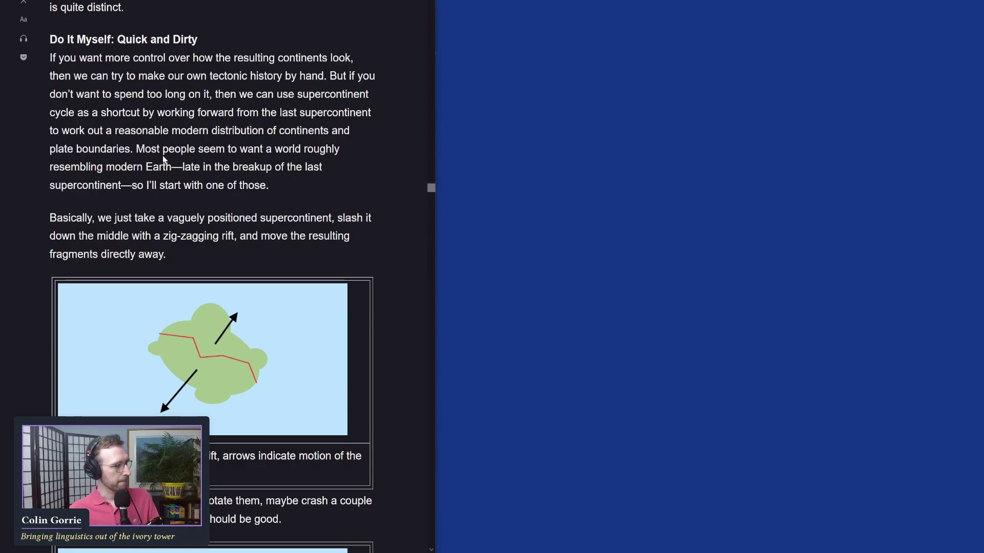
drag(136, 148, 312, 201)
click(312, 202)
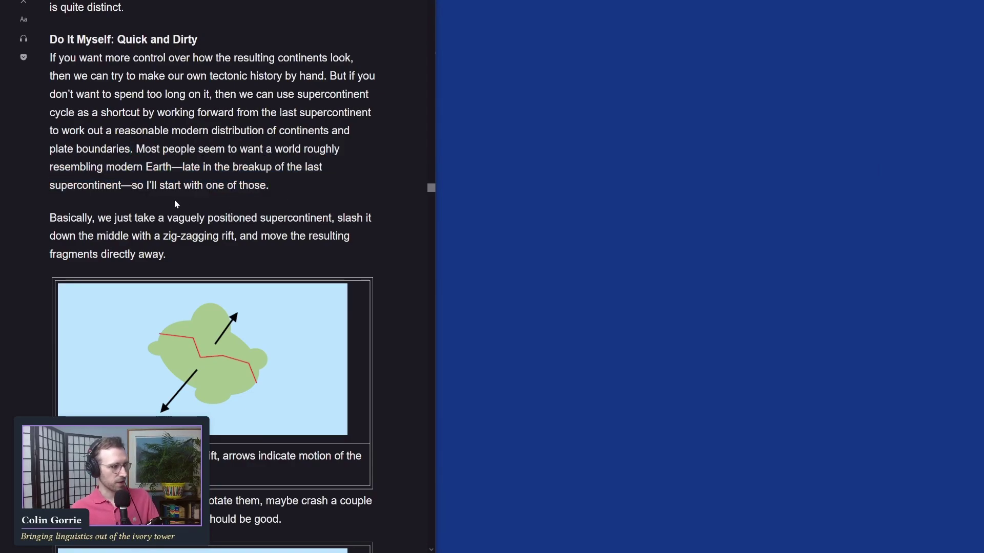
Scroll down and highlight the phrase about a vaguely positioned supercontinent.
scroll(198, 229, down, 4)
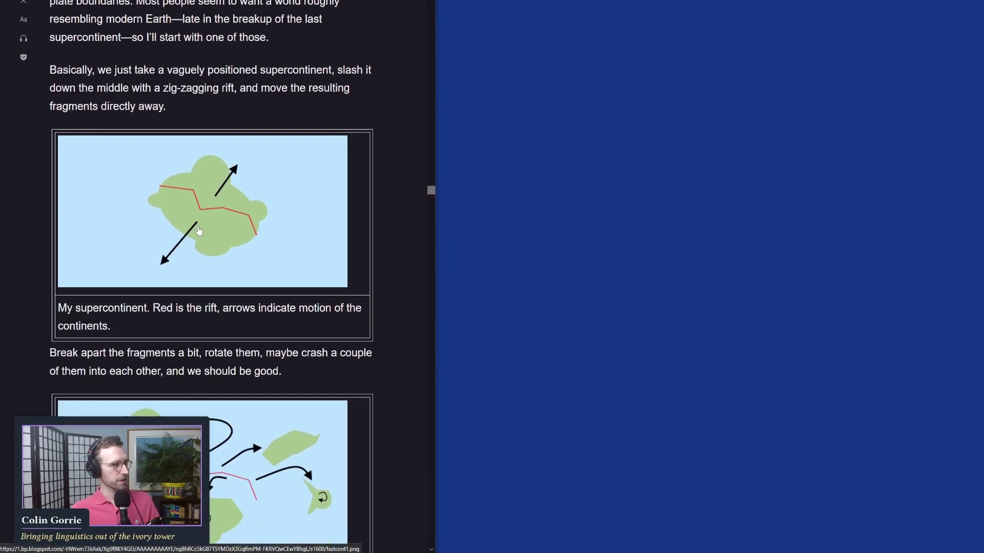
drag(165, 21, 328, 21)
click(331, 20)
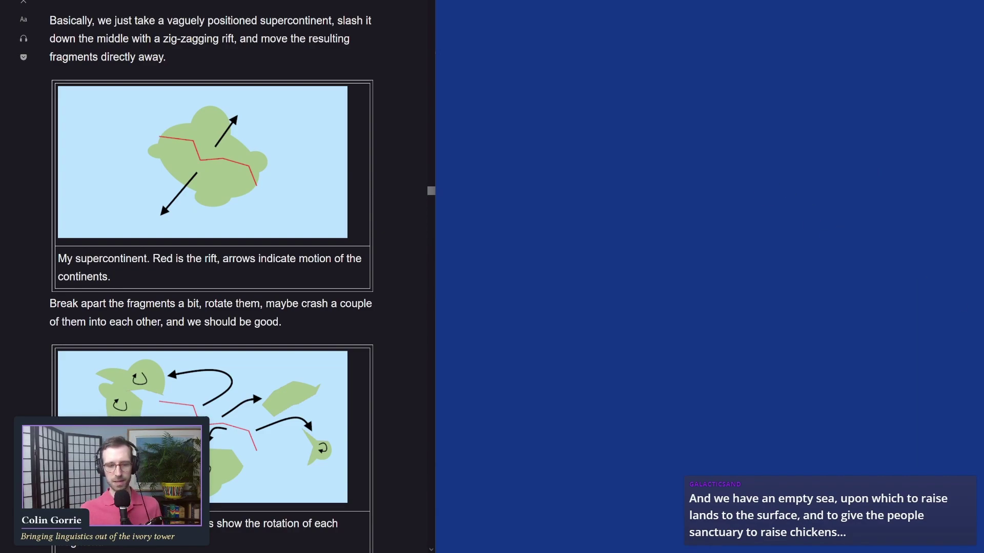
Outline a landmass and paint two filled ear-like peaks on top.
mouse_move(775, 196)
mouse_down()
mouse_move(635, 218)
mouse_move(616, 232)
mouse_move(621, 299)
mouse_move(647, 362)
mouse_move(752, 362)
mouse_move(872, 268)
mouse_move(874, 220)
mouse_move(775, 195)
mouse_up()
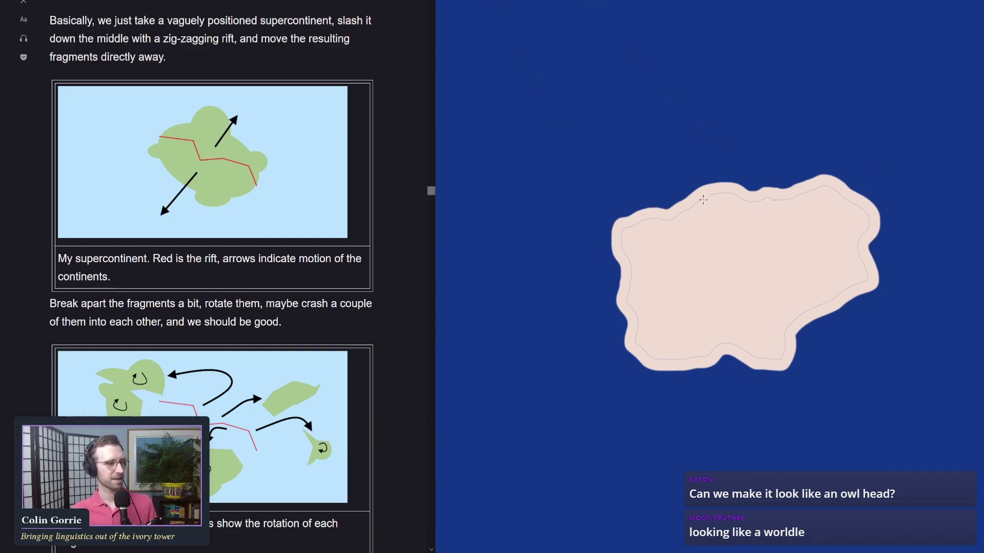
mouse_move(638, 207)
mouse_down()
mouse_move(699, 141)
mouse_move(720, 183)
mouse_up()
mouse_move(792, 184)
mouse_down()
mouse_move(813, 135)
mouse_move(836, 114)
mouse_move(851, 197)
mouse_up()
mouse_move(699, 144)
mouse_down()
mouse_move(686, 169)
mouse_move(661, 128)
mouse_move(685, 193)
mouse_move(676, 129)
mouse_move(658, 117)
mouse_move(650, 134)
mouse_up()
Close the left ear gap, smooth the bottom-right edge, and undo a stray blob.
drag(832, 315, 787, 353)
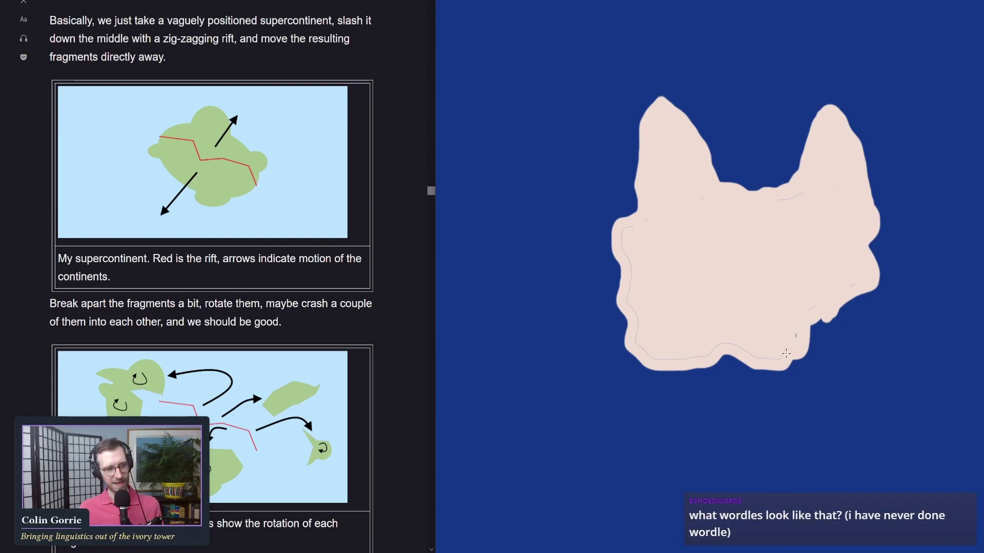
mouse_move(819, 326)
mouse_down()
mouse_move(824, 352)
mouse_move(857, 297)
mouse_move(843, 341)
mouse_up()
mouse_move(786, 354)
mouse_down()
mouse_move(853, 330)
mouse_move(872, 305)
mouse_move(864, 282)
mouse_up()
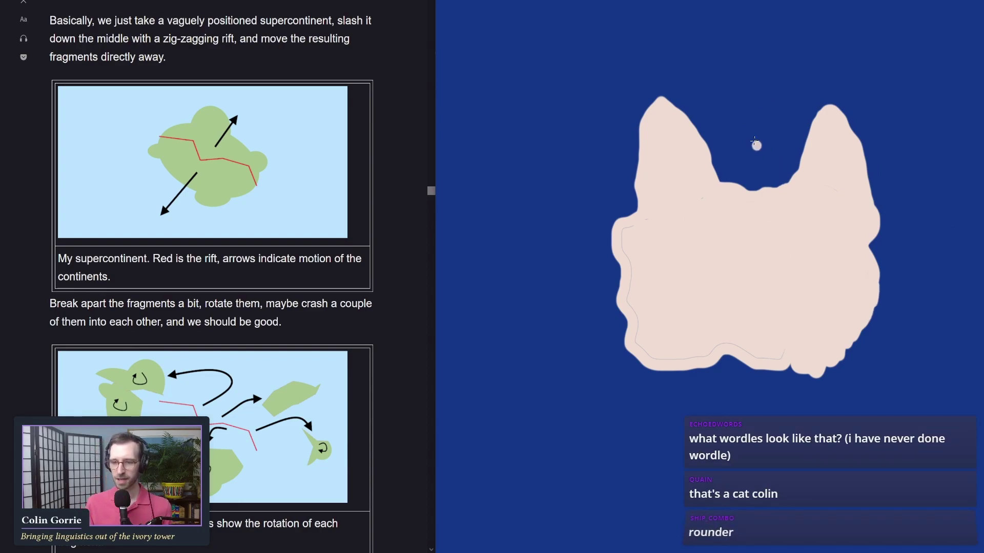
mouse_move(970, 34)
mouse_down()
mouse_move(938, 87)
mouse_move(974, 41)
mouse_up()
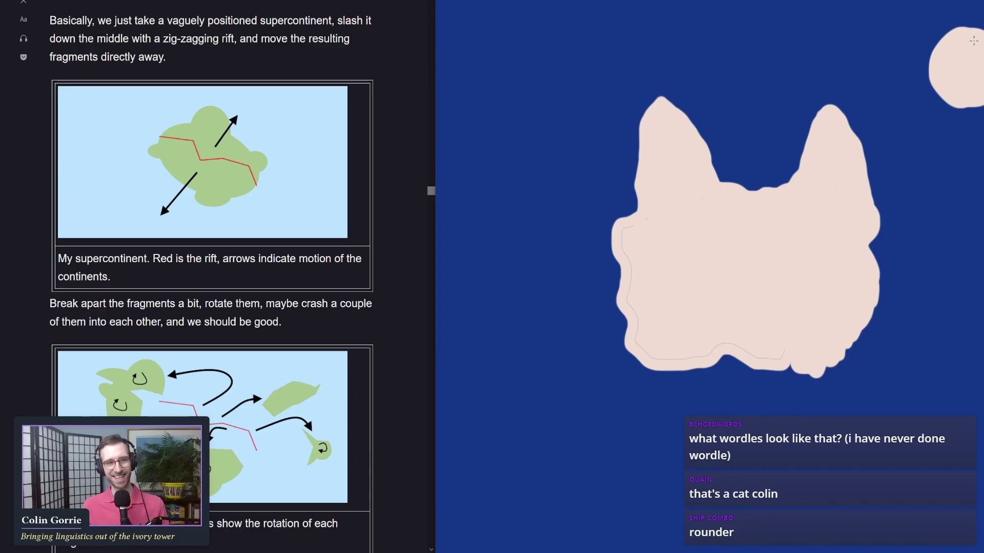
key(ctrl+z)
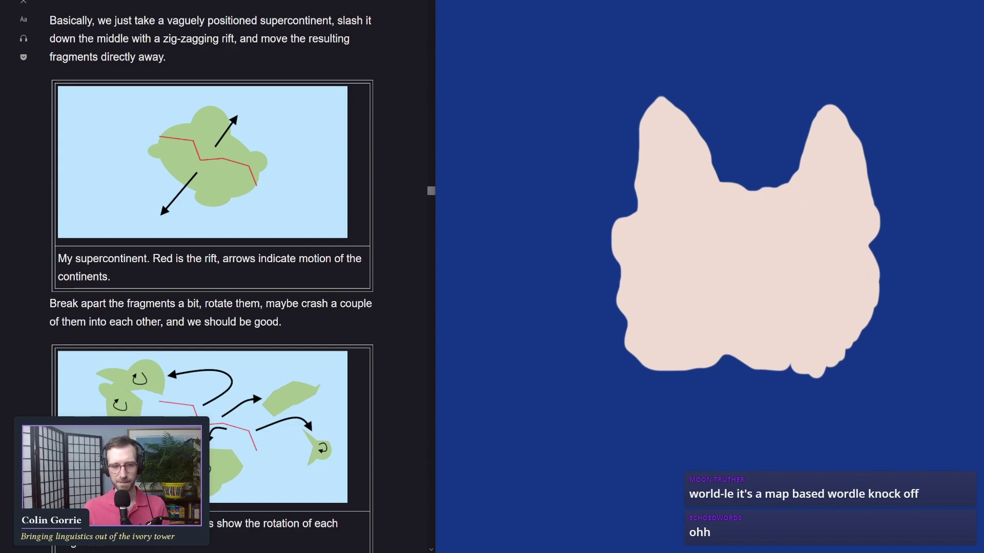
drag(675, 230, 680, 230)
key(ctrl+z)
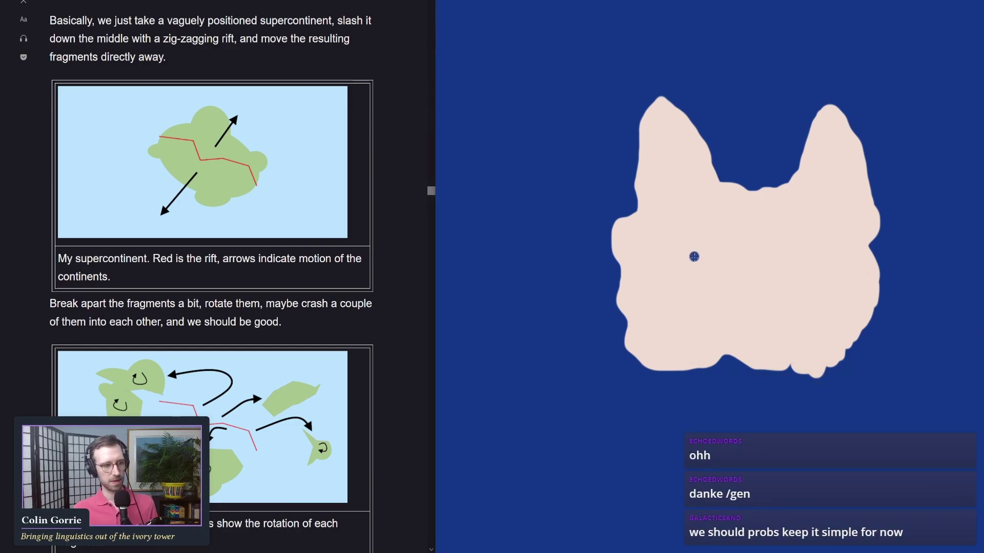
click(687, 254)
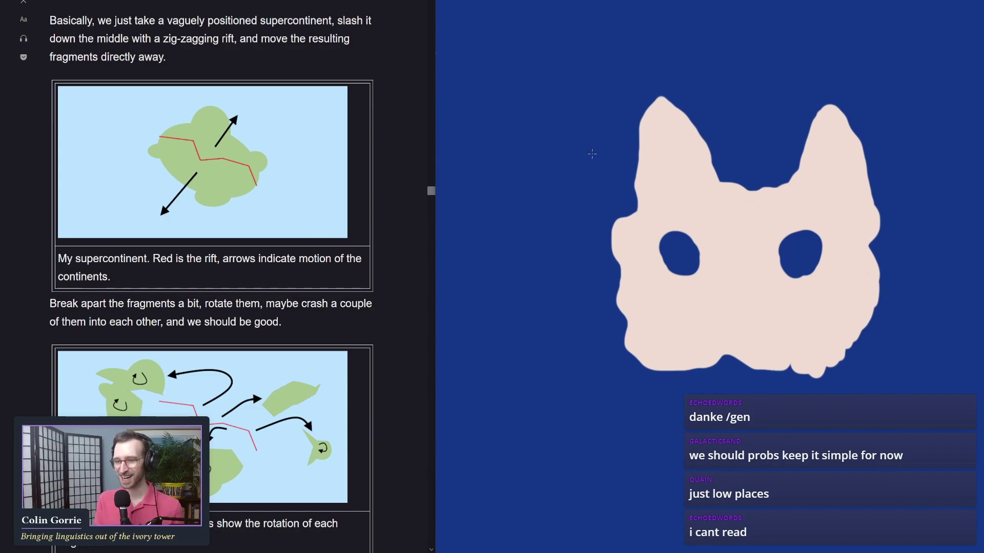
key(ctrl+z)
key(ctrl+z)
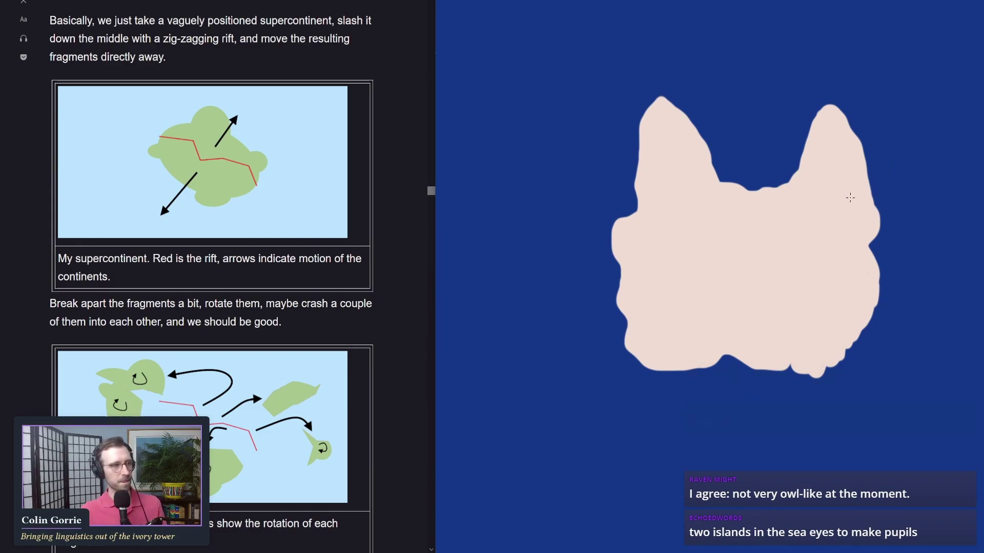
Trim the landmass's sides and ears with ocean blue and raise the land between the ears.
mouse_move(615, 220)
mouse_down()
mouse_move(638, 264)
mouse_move(640, 358)
mouse_up()
mouse_move(839, 381)
mouse_down()
mouse_move(874, 328)
mouse_move(872, 246)
mouse_move(702, 139)
mouse_move(660, 88)
mouse_up()
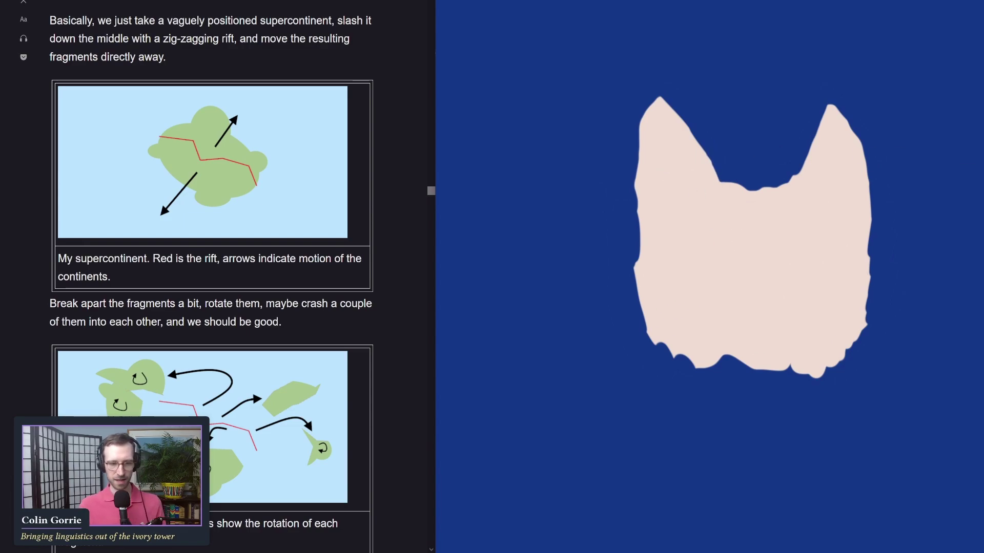
drag(796, 159, 725, 192)
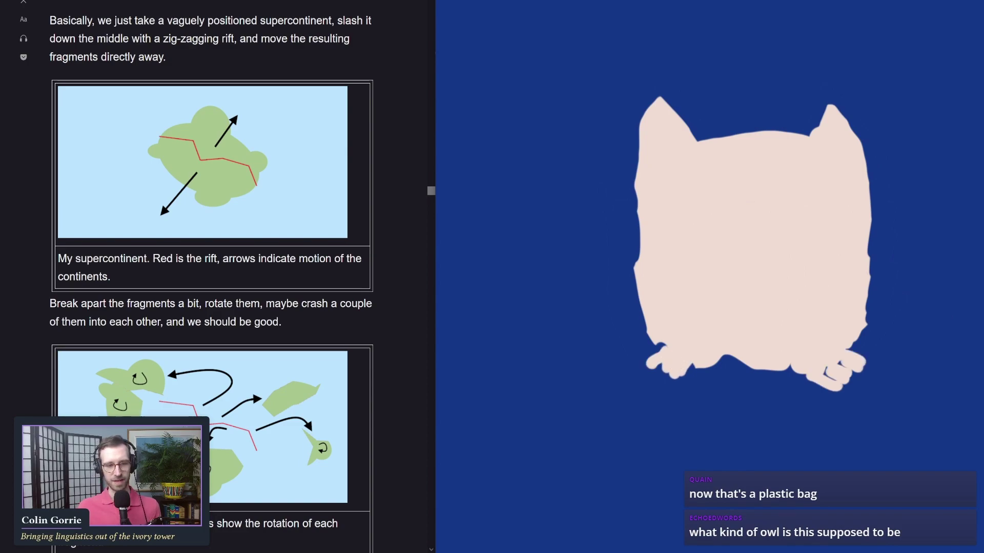
Sketch eyes, nose and beak, undo them, then restore the claw lobes along the bottom.
click(805, 197)
click(695, 195)
click(726, 222)
drag(726, 222, 771, 201)
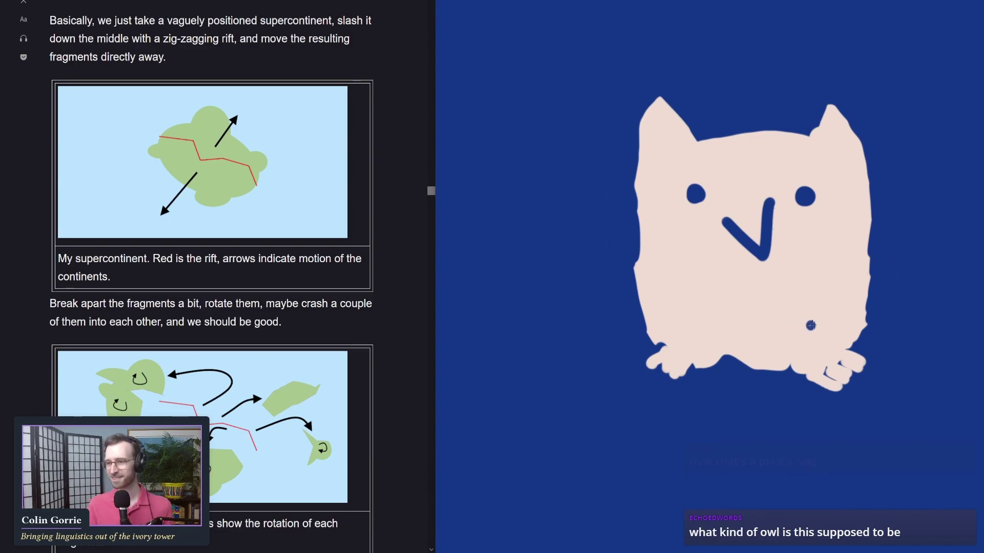
key(ctrl+z)
key(ctrl+z)
key(ctrl+z)
key(ctrl+z)
key(ctrl+z)
key(ctrl+z)
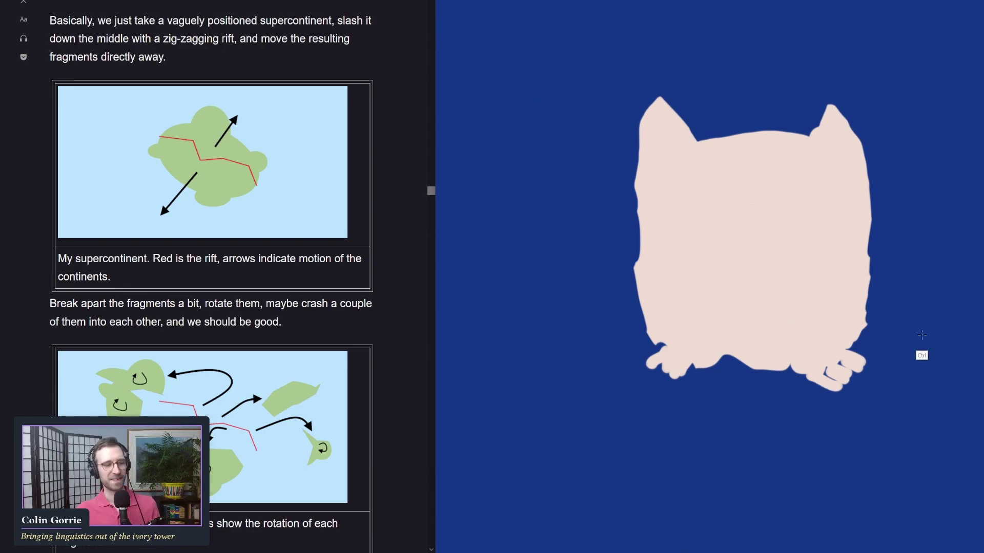
key(ctrl+z)
key(ctrl+z)
key(ctrl+z)
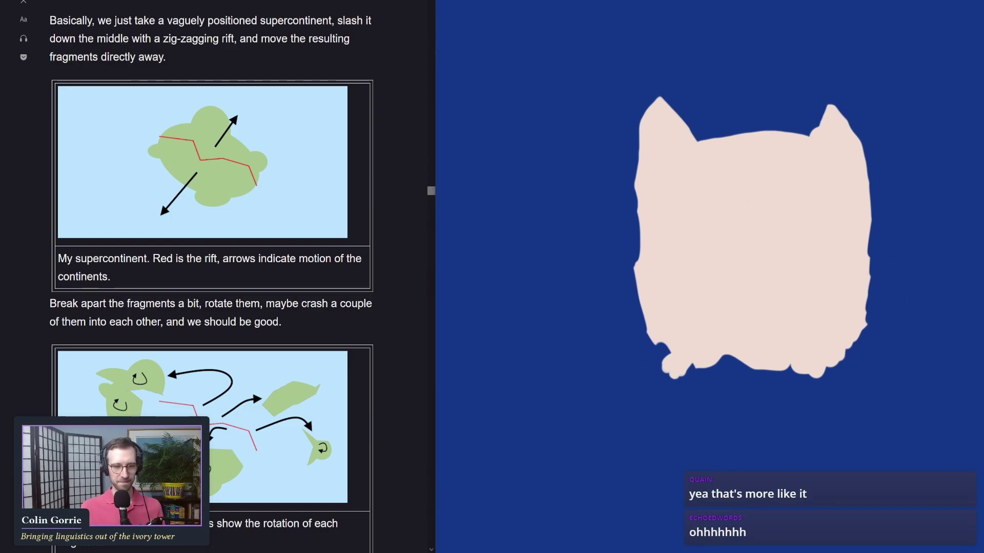
key(ctrl+y)
key(ctrl+y)
key(ctrl+y)
key(ctrl+y)
key(ctrl+y)
key(ctrl+y)
key(ctrl+y)
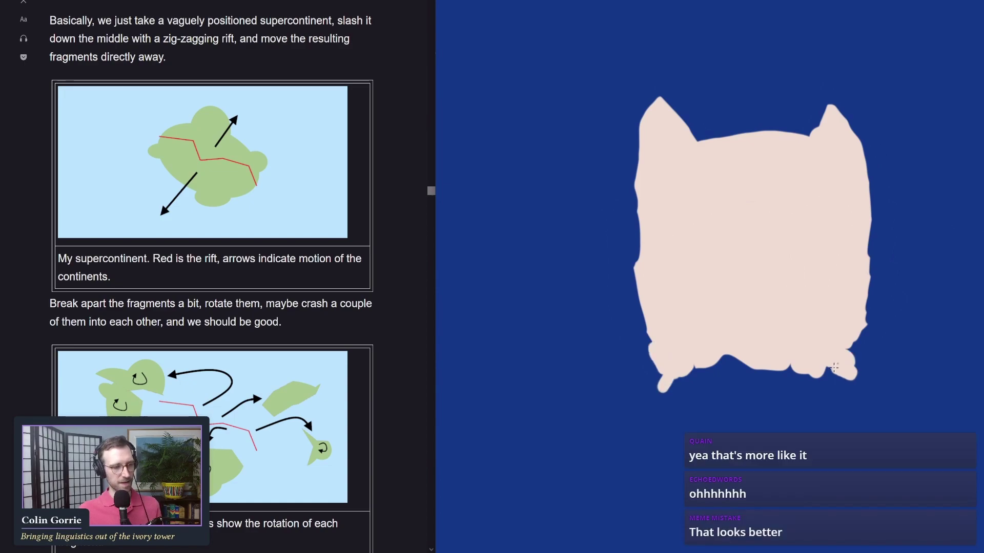
key(ctrl+y)
key(ctrl+y)
key(ctrl+y)
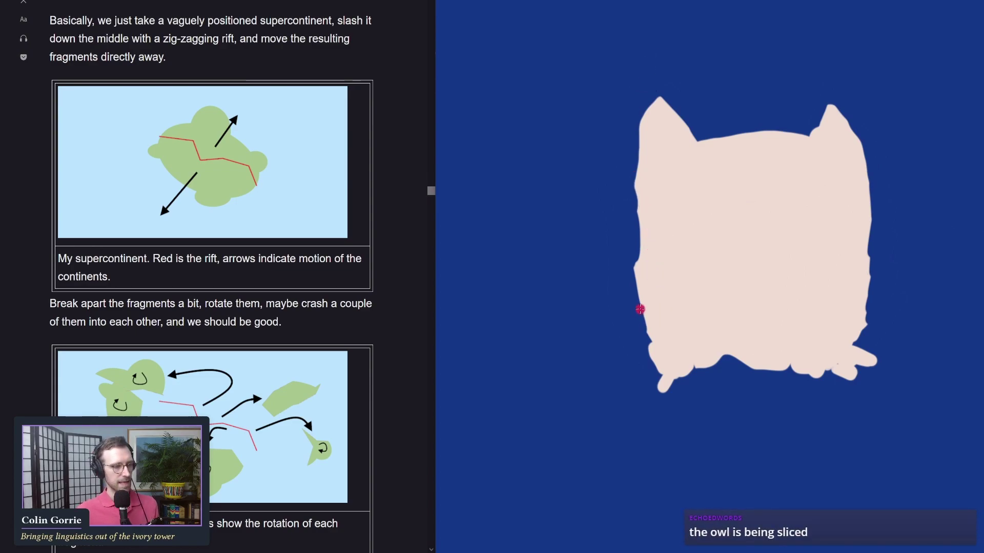
Brush a crimson zig-zag rift and a dark upward stroke across the continent, then undo them.
drag(644, 316, 873, 208)
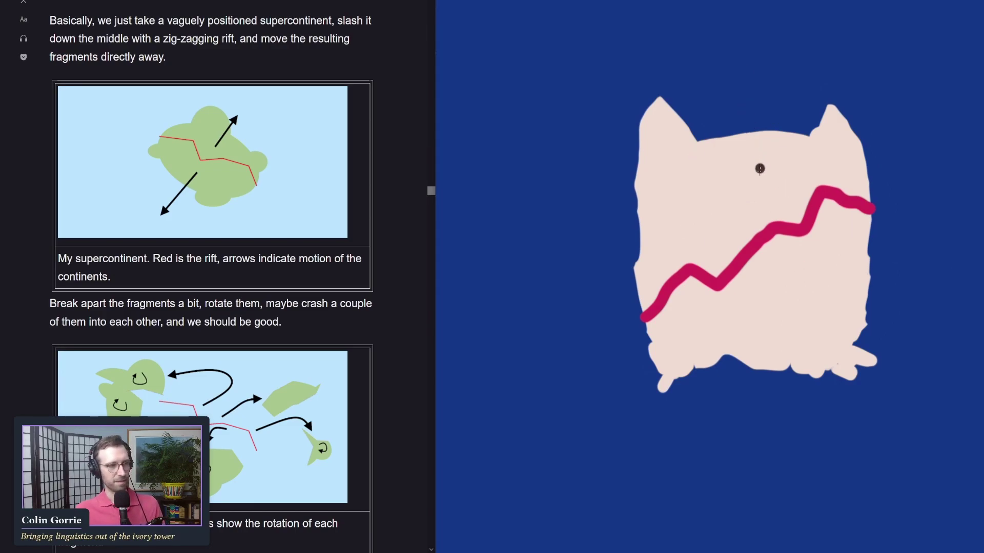
mouse_move(759, 176)
mouse_down()
mouse_move(736, 107)
mouse_move(731, 113)
mouse_up()
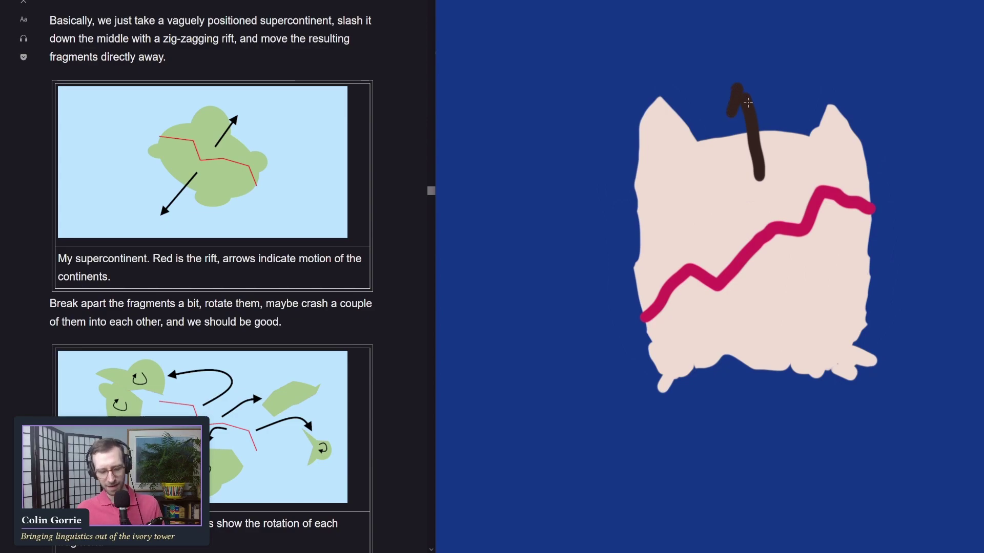
key(ctrl+z)
key(ctrl+z)
key(ctrl+z)
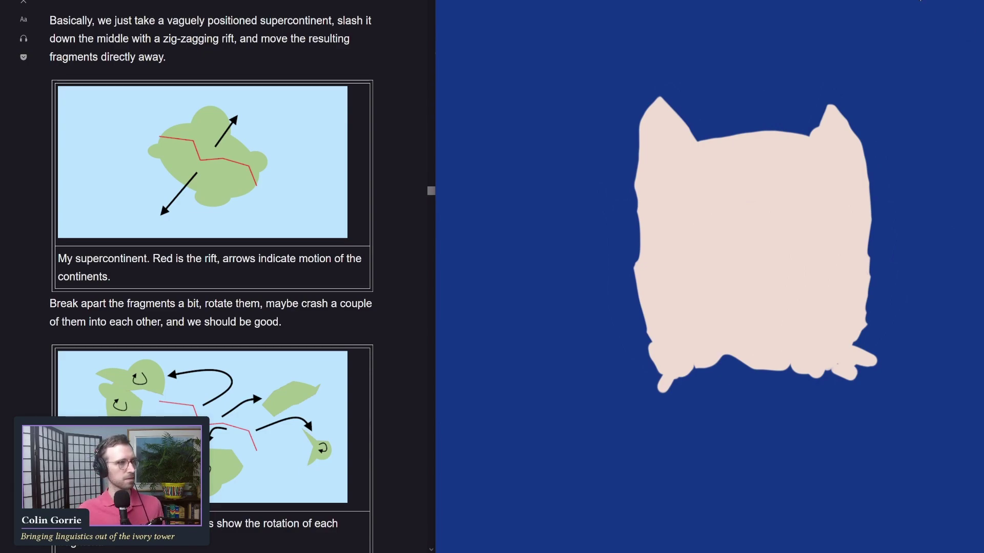
drag(642, 318, 873, 207)
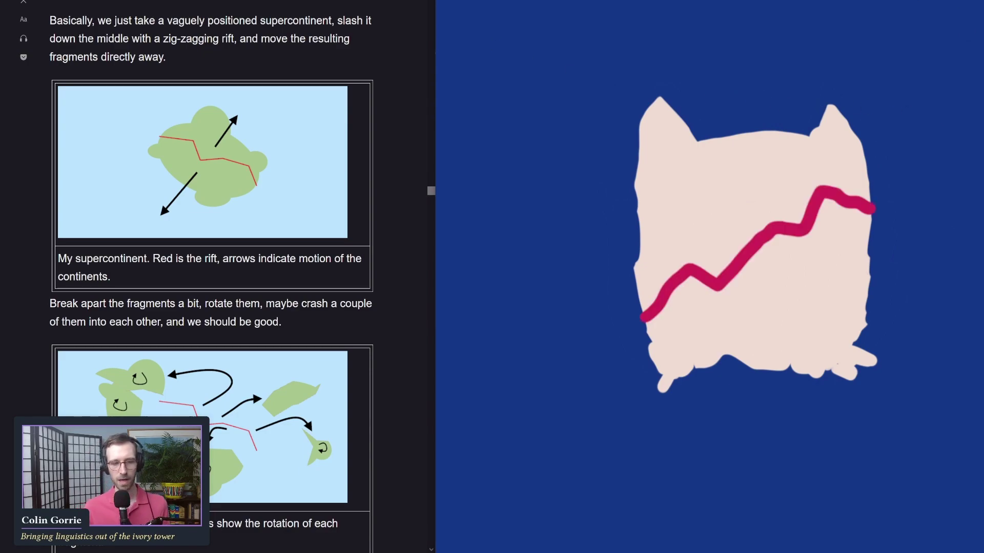
mouse_move(753, 118)
mouse_down()
mouse_move(751, 69)
mouse_move(775, 81)
mouse_up()
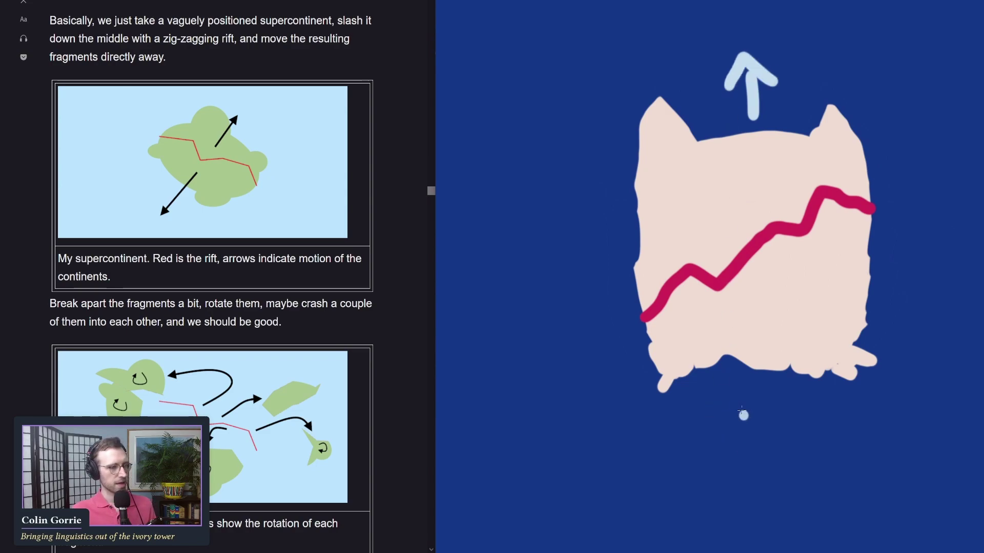
key(ctrl+z)
key(ctrl+z)
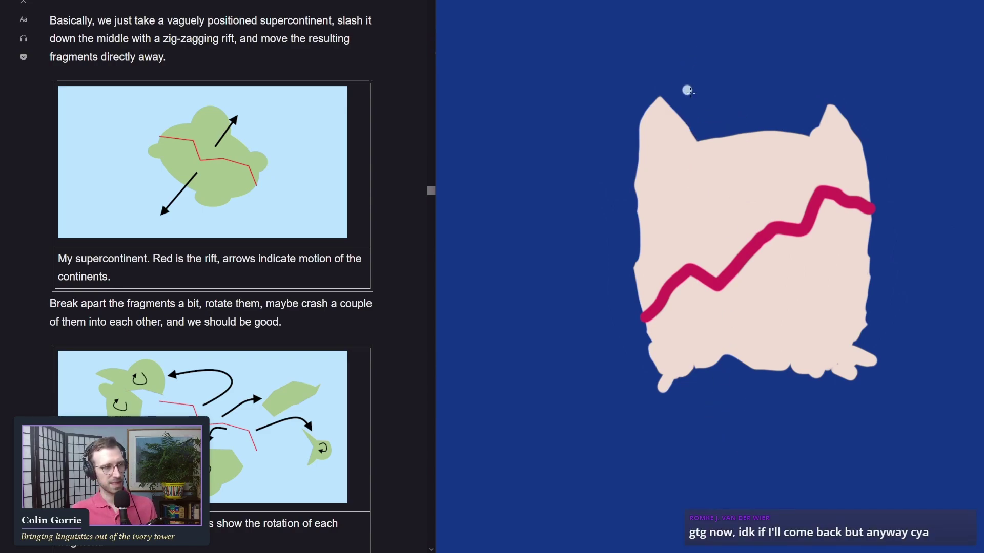
mouse_move(703, 107)
mouse_down()
mouse_move(667, 87)
mouse_move(700, 77)
mouse_up()
mouse_move(855, 412)
mouse_down()
mouse_move(853, 436)
mouse_move(888, 408)
mouse_up()
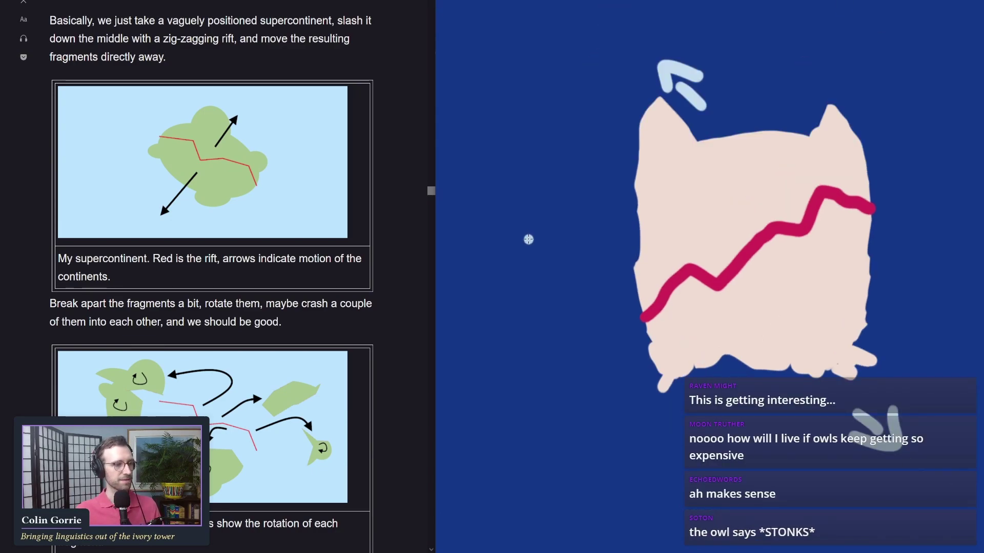
drag(536, 253, 503, 245)
key(ctrl+z)
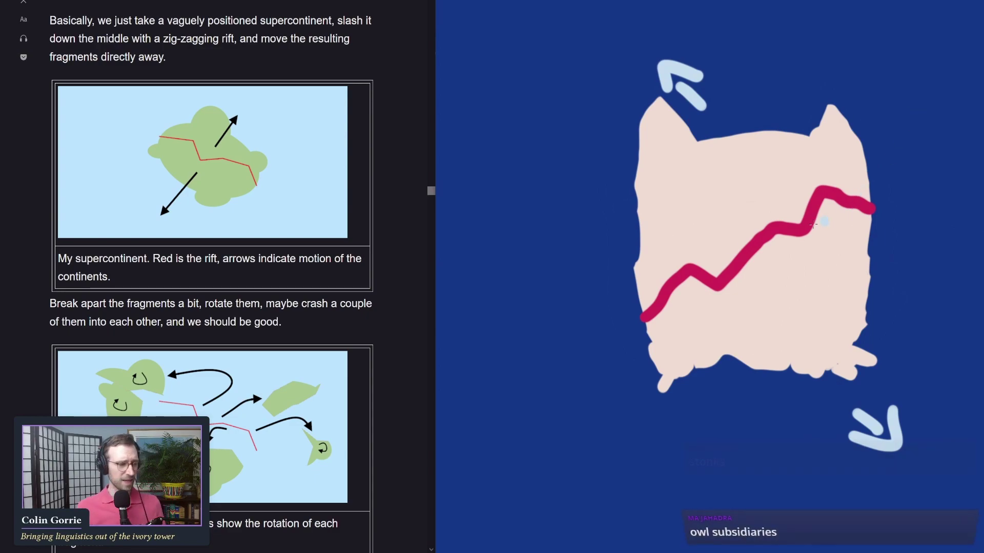
scroll(117, 337, down, 3)
scroll(116, 337, down, 1)
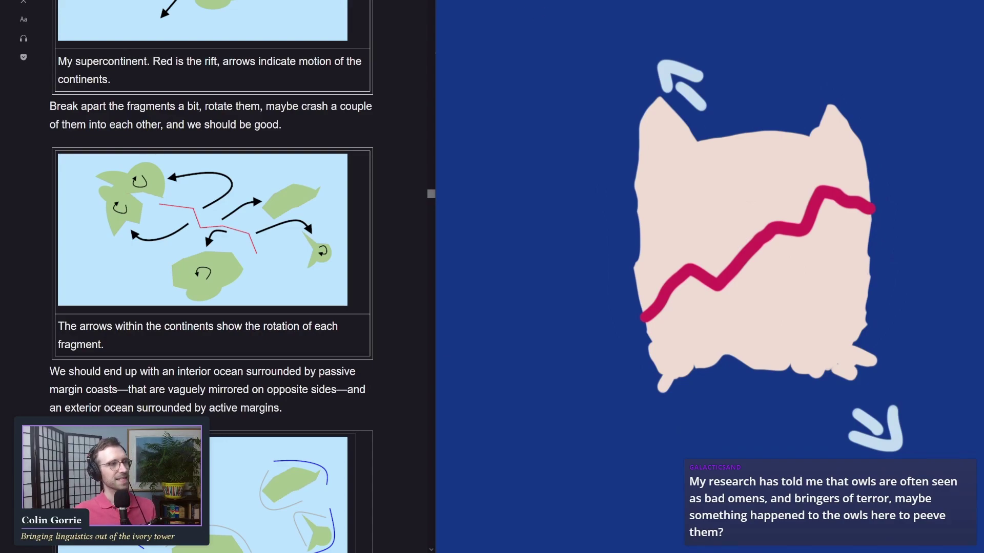
mouse_move(546, 39)
mouse_down()
mouse_move(769, 220)
mouse_move(922, 472)
mouse_move(946, 488)
mouse_up()
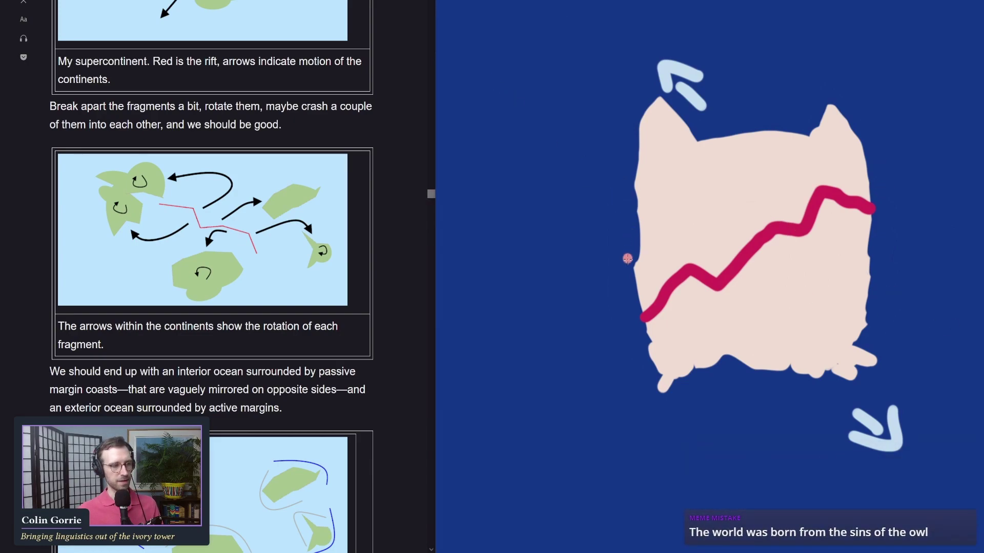
Outline the upper and lower supercontinent fragments in pink and fill each solid.
mouse_move(621, 256)
mouse_down()
mouse_move(602, 206)
mouse_move(596, 70)
mouse_move(622, 94)
mouse_move(669, 108)
mouse_move(722, 90)
mouse_move(623, 266)
mouse_up()
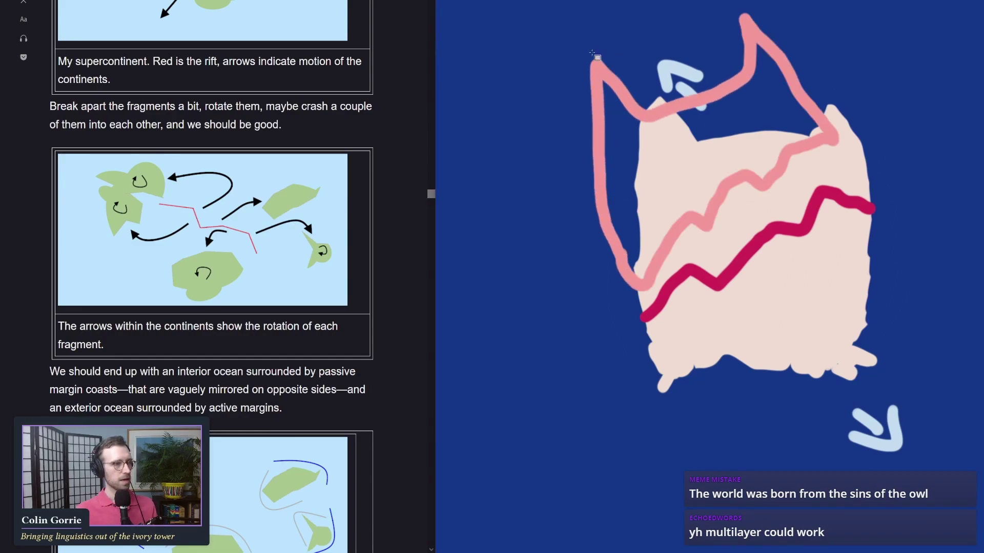
click(672, 148)
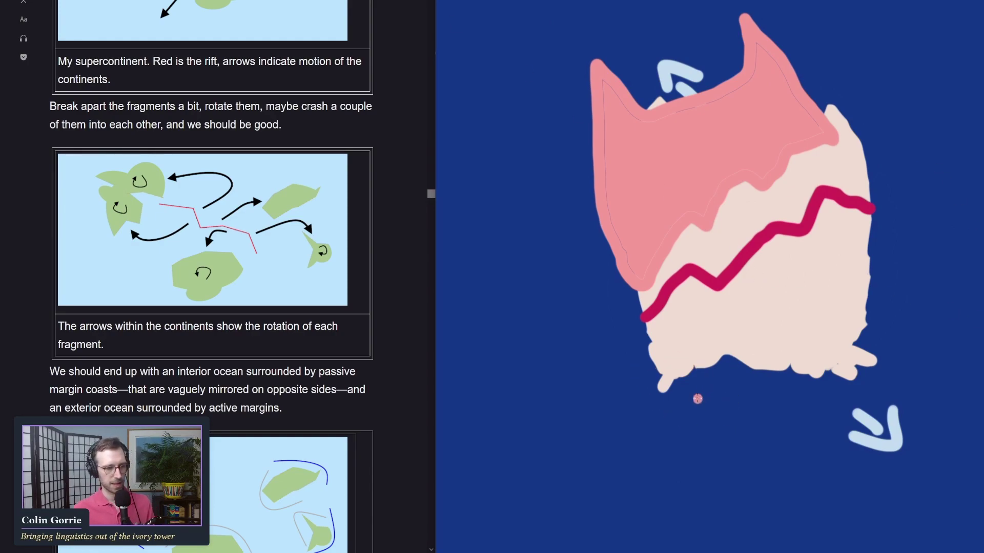
mouse_move(676, 341)
mouse_down()
mouse_move(928, 343)
mouse_move(905, 248)
mouse_up()
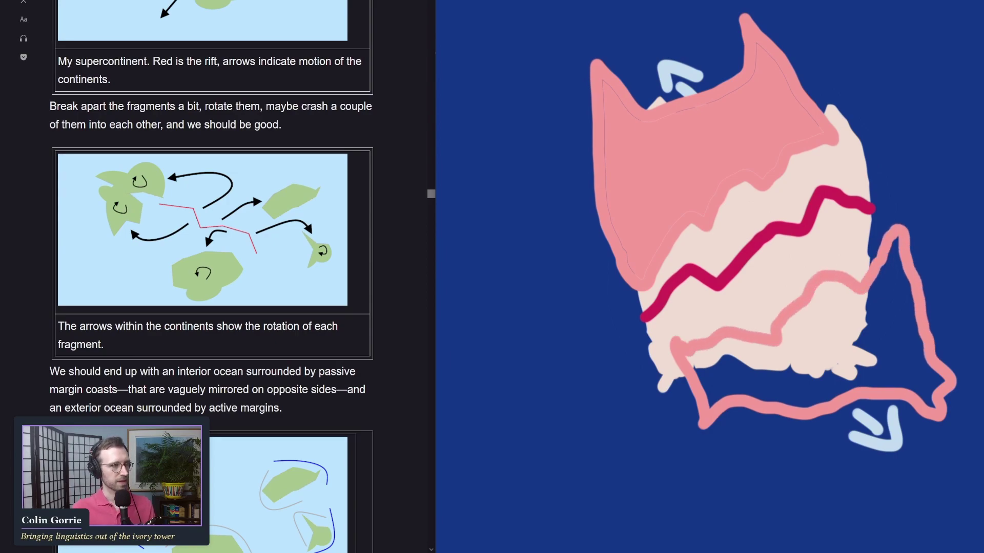
click(806, 325)
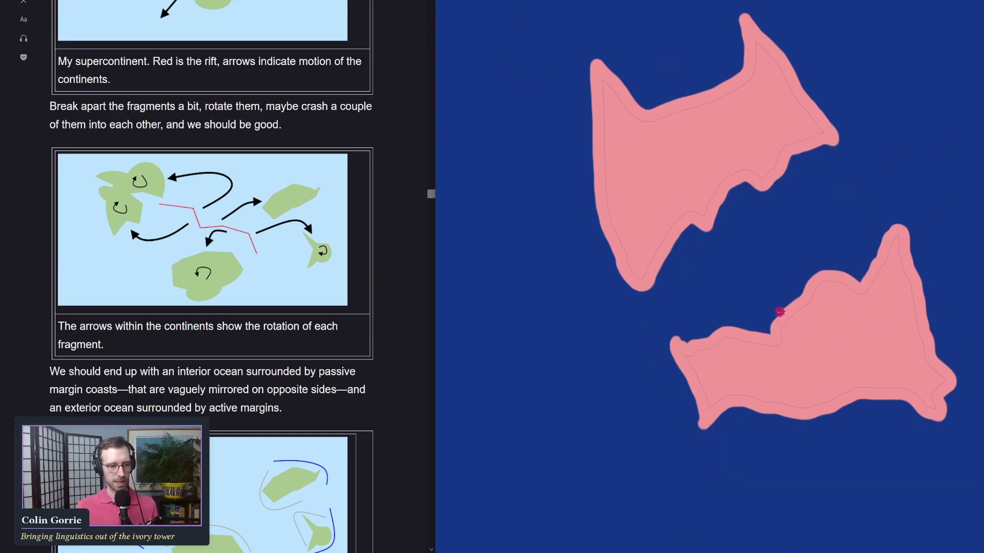
Paint crimson lines along both continents' rift edges and two light-blue arrows between them.
drag(793, 299, 838, 338)
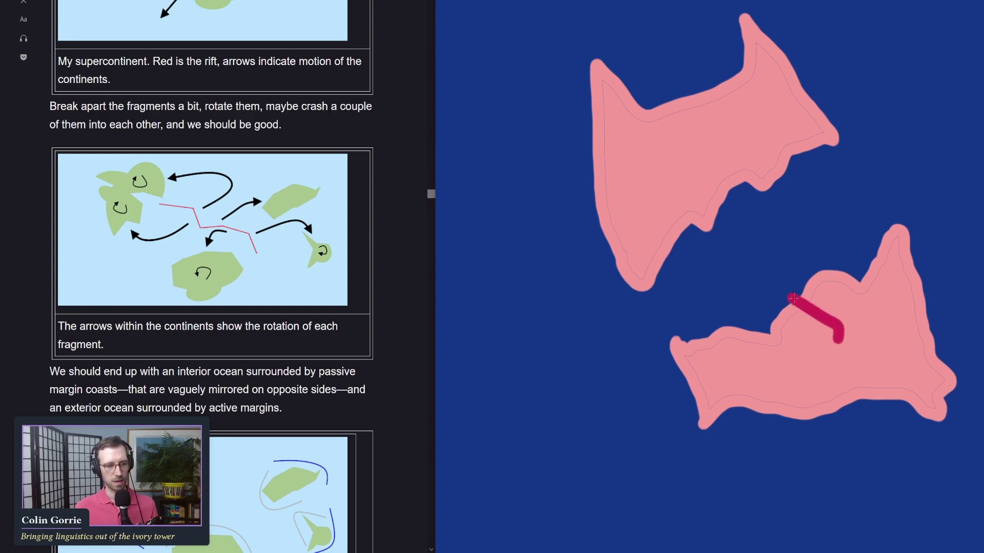
mouse_move(647, 114)
mouse_down()
mouse_move(684, 117)
mouse_move(722, 144)
mouse_up()
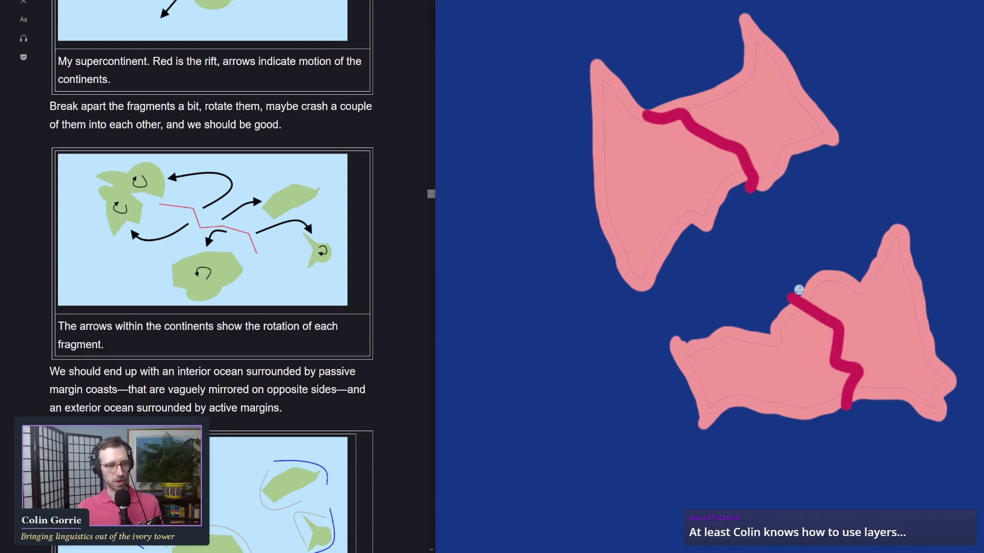
drag(779, 251, 796, 275)
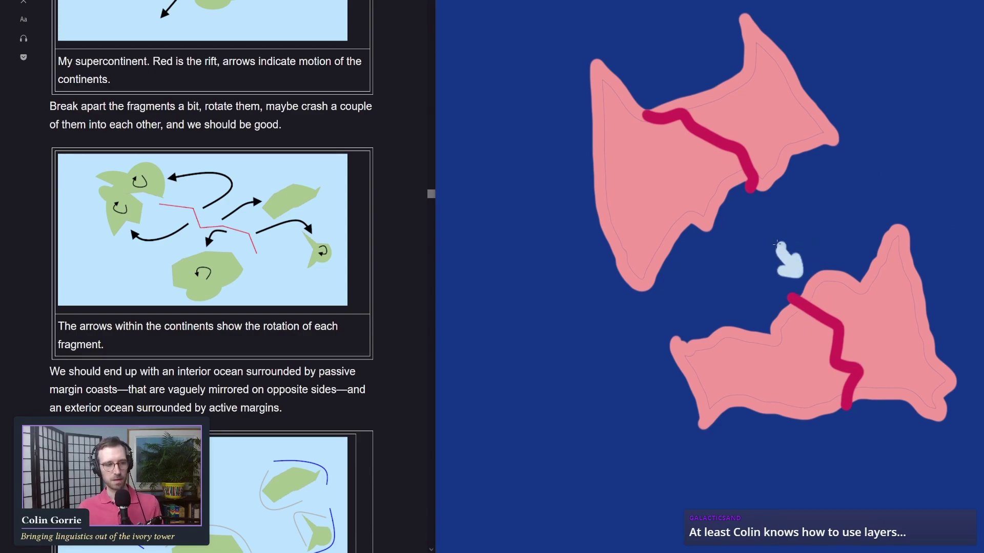
drag(758, 226, 734, 205)
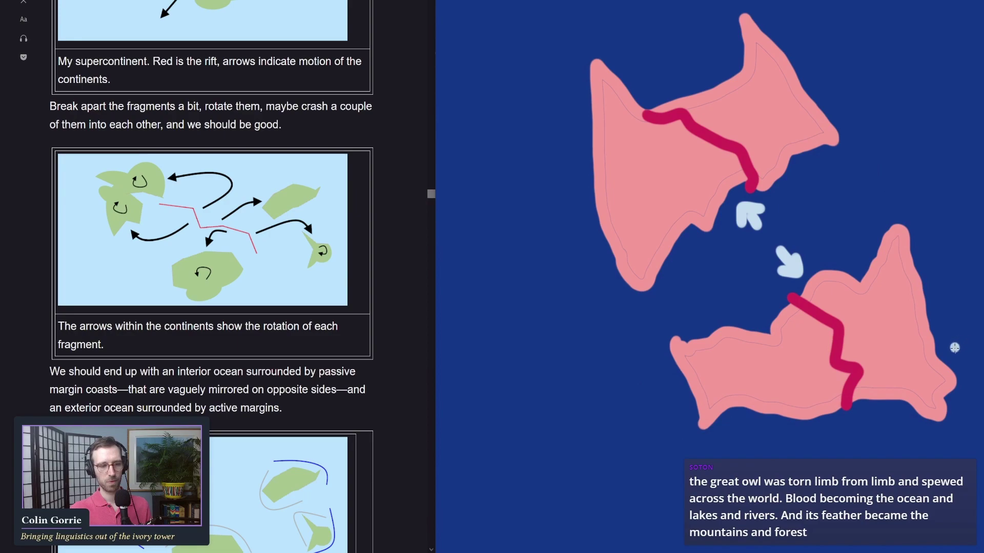
Add light-blue curved arrows at the lower right, below, above and left of the continents.
mouse_move(920, 432)
mouse_down()
mouse_move(945, 452)
mouse_move(966, 449)
mouse_move(970, 467)
mouse_up()
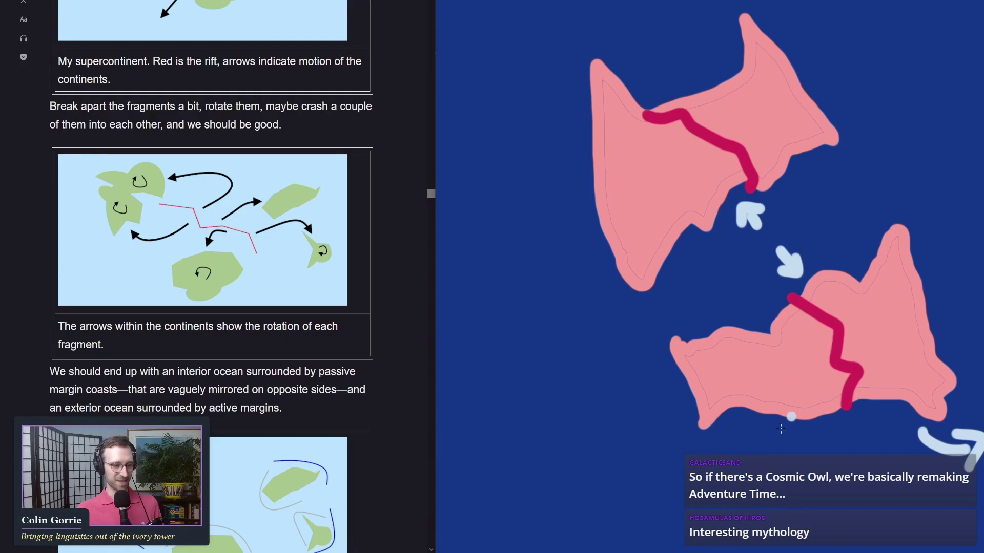
mouse_move(750, 438)
mouse_down()
mouse_move(749, 469)
mouse_move(689, 496)
mouse_move(691, 510)
mouse_up()
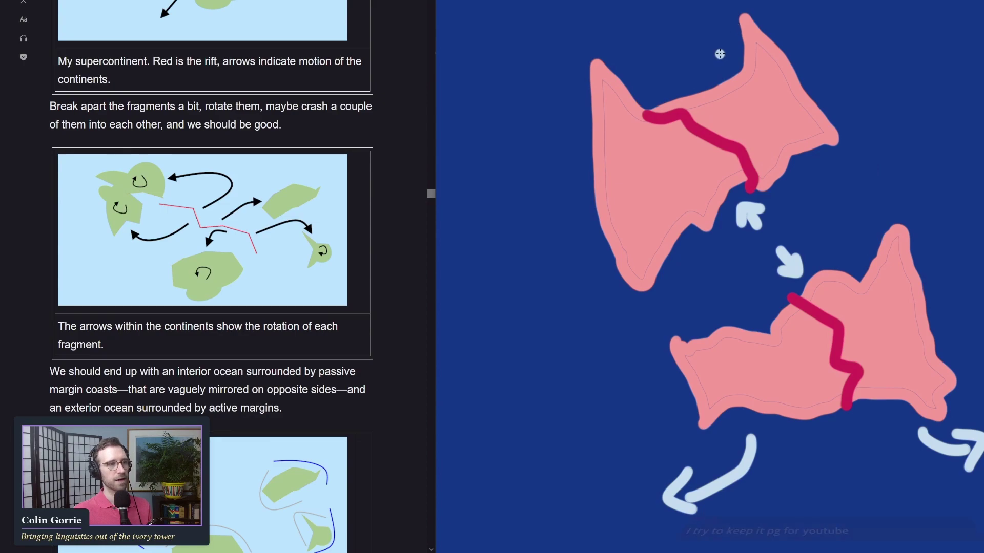
mouse_move(784, 36)
mouse_down()
mouse_move(787, 23)
mouse_move(830, 7)
mouse_move(848, 25)
mouse_up()
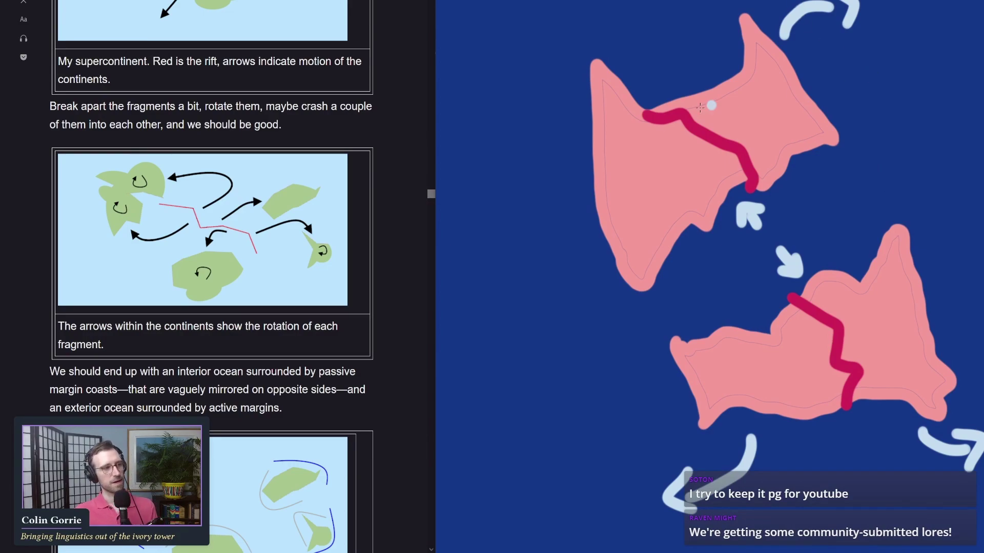
mouse_move(579, 117)
mouse_down()
mouse_move(544, 125)
mouse_move(541, 97)
mouse_move(563, 139)
mouse_up()
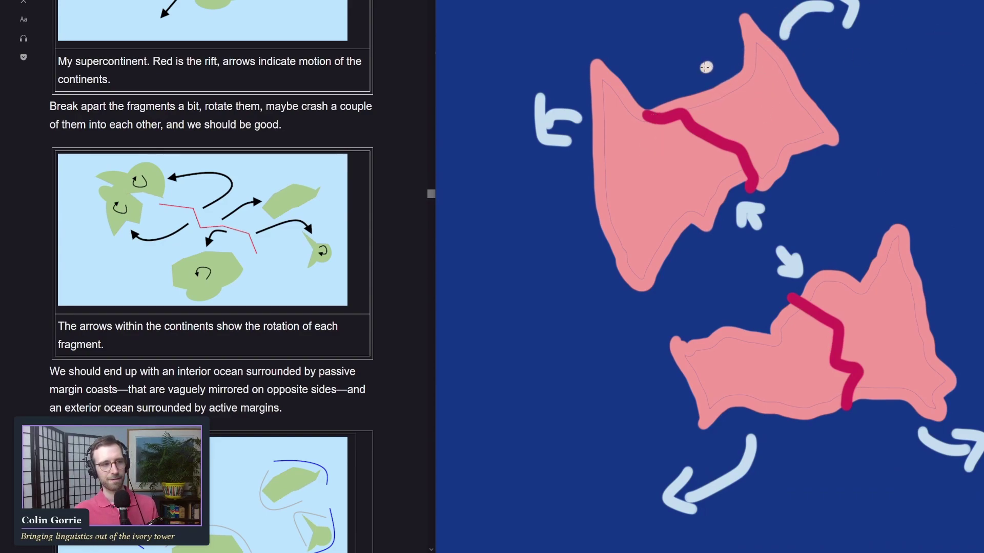
Outline and fill cream continents at the upper-right and left ends of the upper pink landmass.
drag(706, 66, 708, 69)
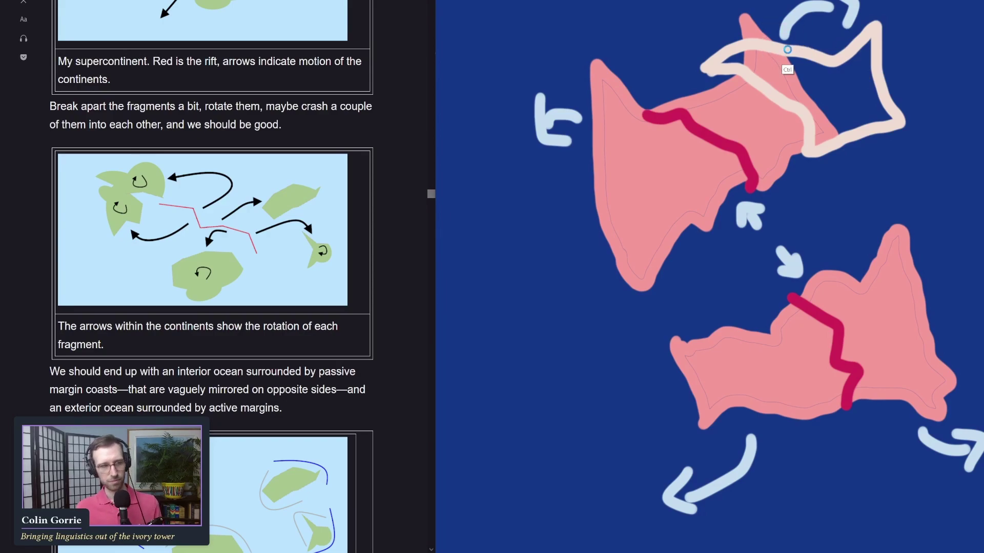
key(ctrl+z)
mouse_move(902, 26)
mouse_down()
mouse_move(873, 39)
mouse_move(910, 41)
mouse_move(886, 137)
mouse_move(832, 131)
mouse_move(823, 100)
mouse_move(879, 33)
mouse_up()
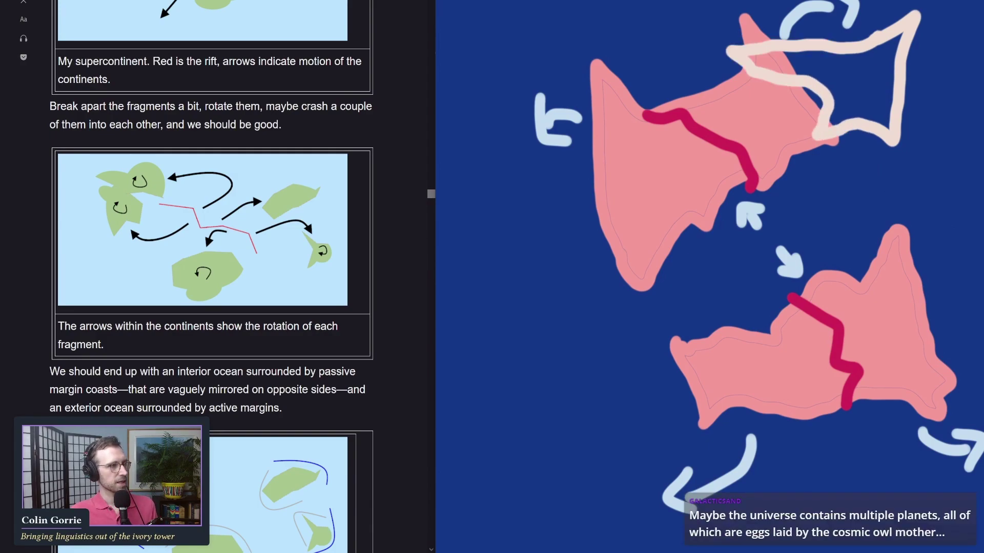
click(851, 79)
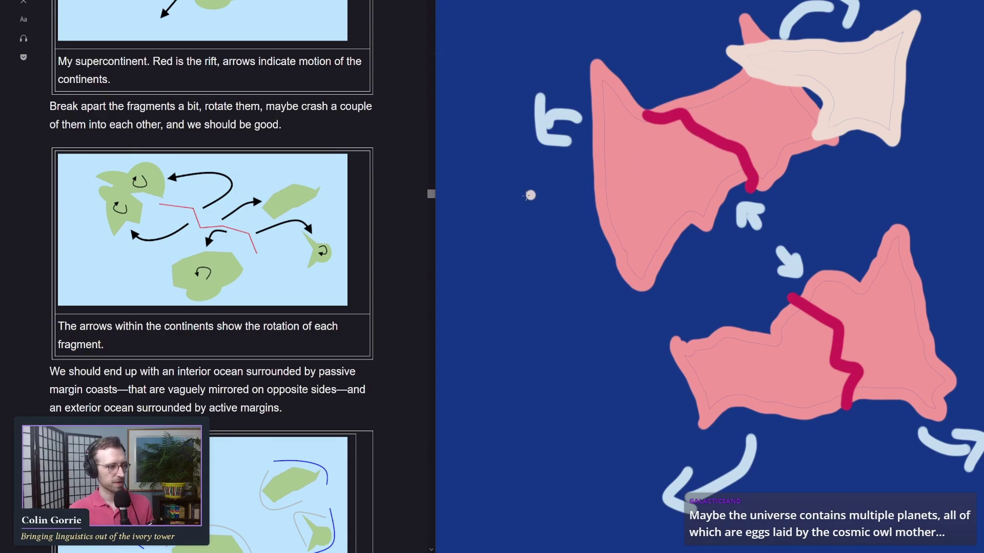
mouse_move(502, 212)
mouse_down()
mouse_move(462, 165)
mouse_move(517, 166)
mouse_move(539, 142)
mouse_move(615, 149)
mouse_move(663, 169)
mouse_move(602, 331)
mouse_move(511, 204)
mouse_up()
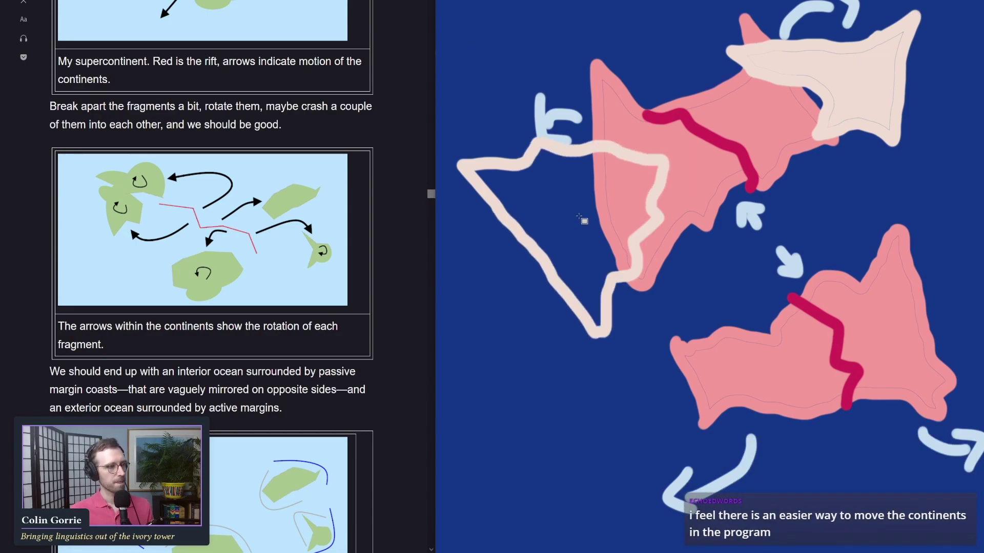
click(568, 219)
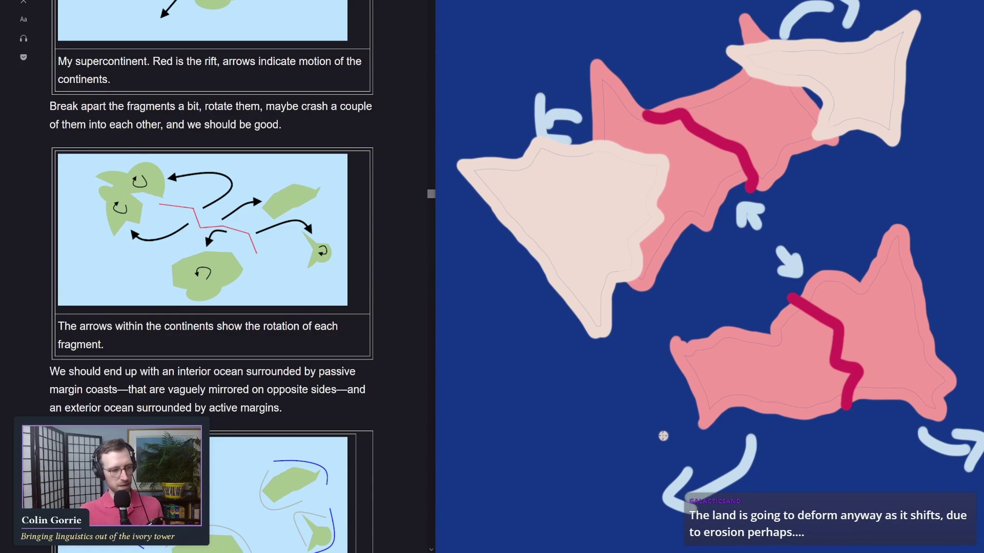
Outline cream continents southwest and east of the lower pink landmass, then select the whole drawing.
mouse_move(626, 407)
mouse_down()
mouse_move(778, 340)
mouse_move(794, 349)
mouse_move(823, 407)
mouse_move(812, 431)
mouse_move(830, 463)
mouse_move(815, 492)
mouse_up()
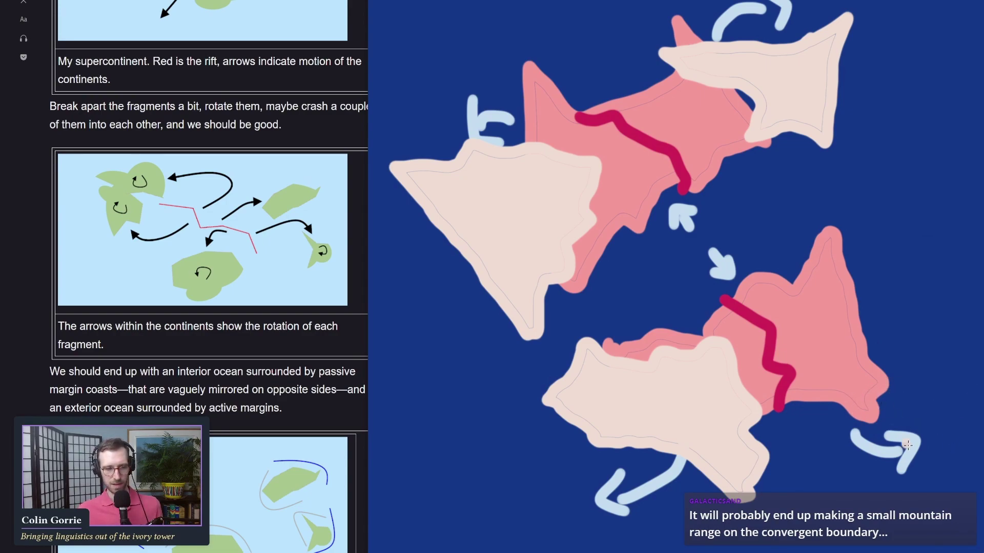
mouse_move(981, 392)
mouse_down()
mouse_move(970, 364)
mouse_move(843, 438)
mouse_move(881, 456)
mouse_move(879, 472)
mouse_move(973, 410)
mouse_up()
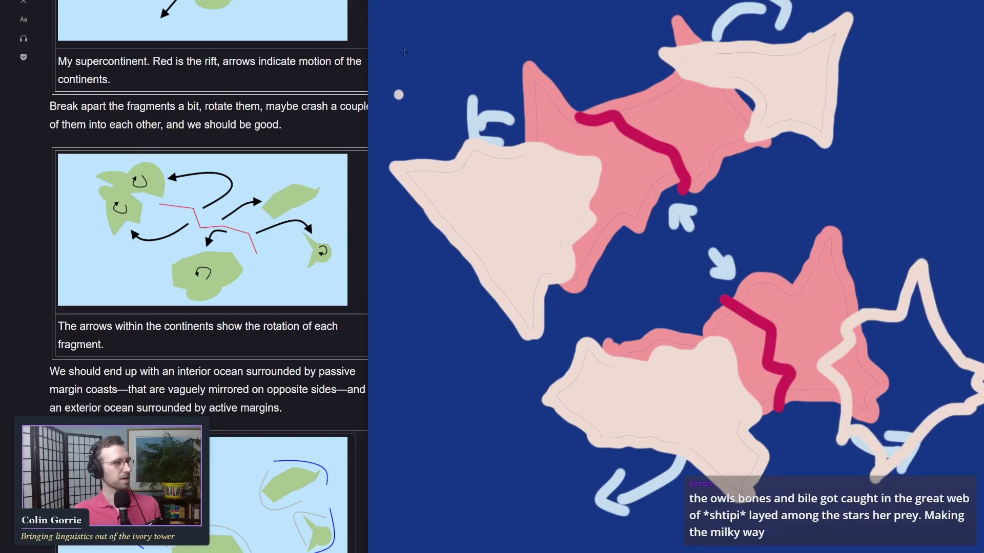
key(ctrl+a)
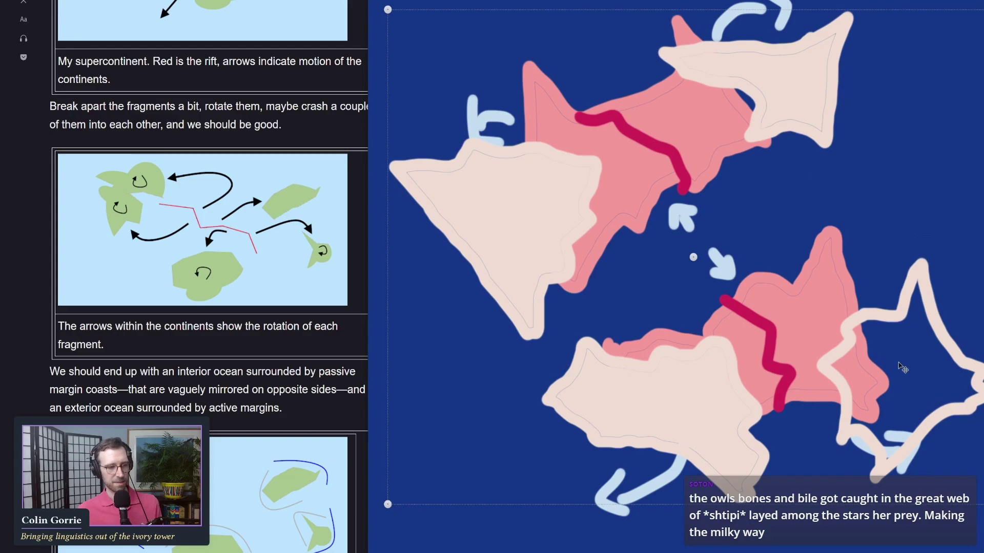
Fill the eastern outline cream, widen the map beside the reference article, and hide the rift layer.
click(642, 50)
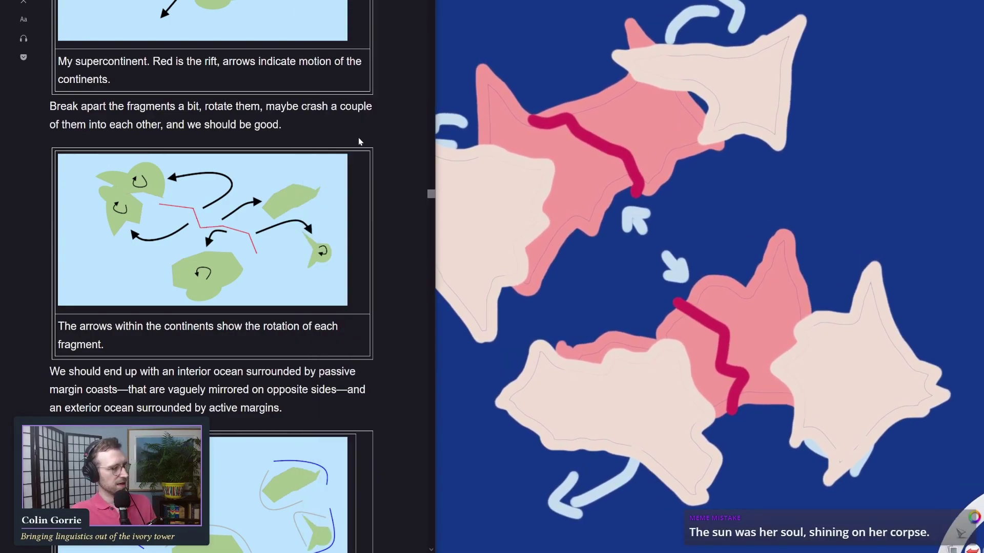
drag(435, 134, 319, 139)
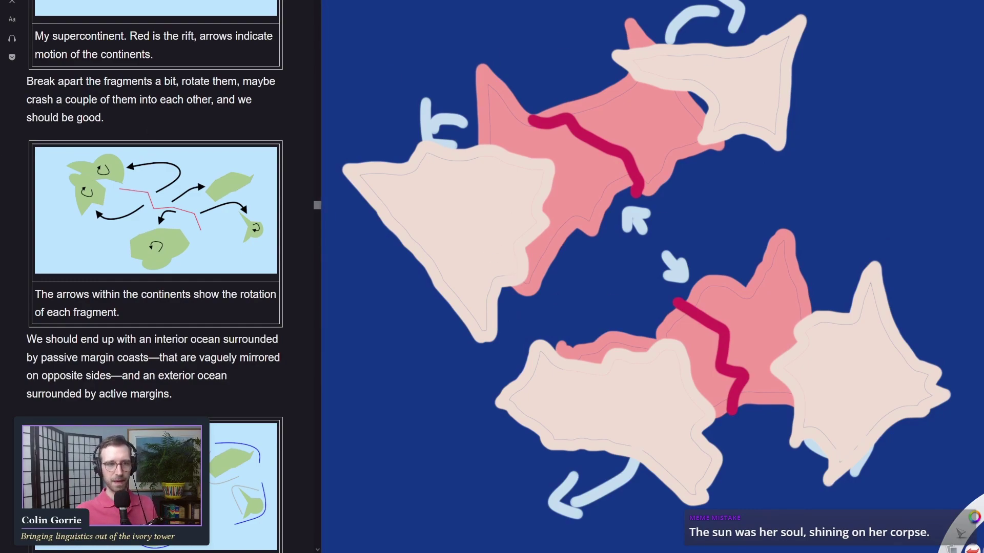
key(Right)
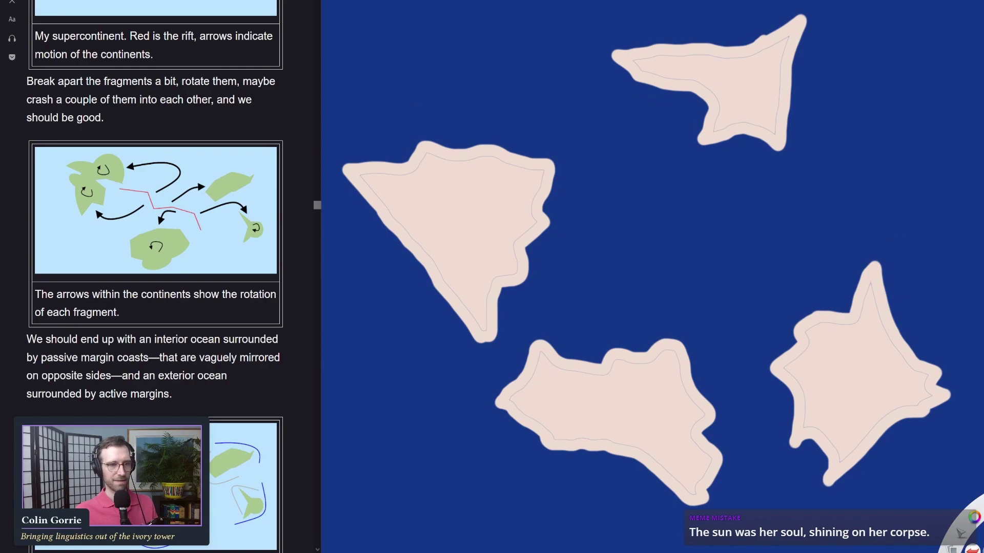
Draw light-blue curved rotation arrows beside the lower-right, lower-middle, upper-left and upper-right continents.
key(Left)
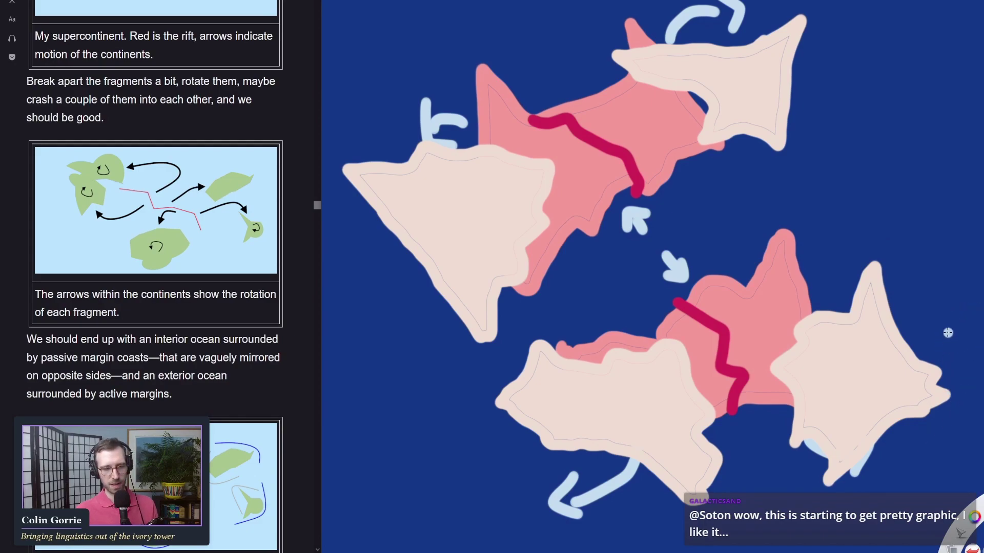
mouse_move(940, 338)
mouse_down()
mouse_move(932, 290)
mouse_move(963, 263)
mouse_up()
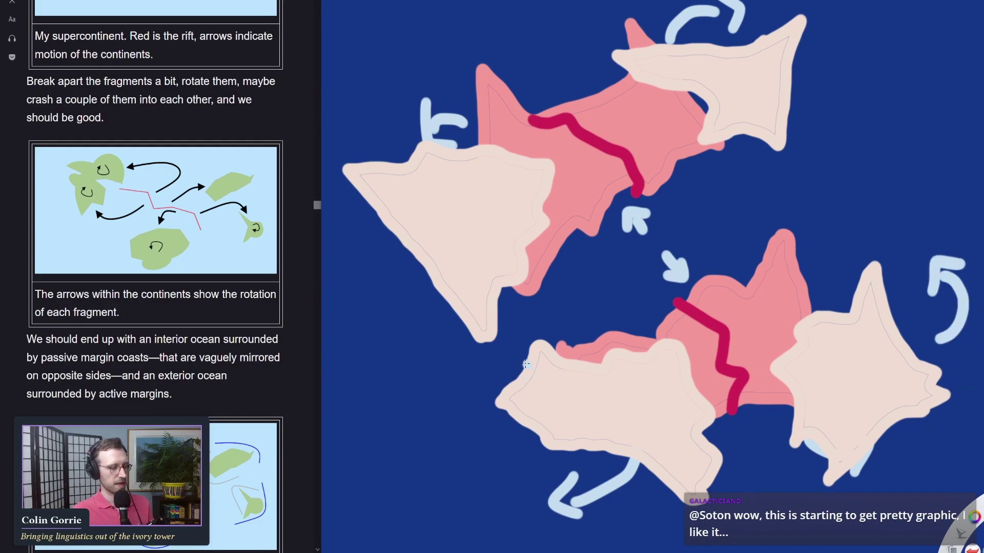
mouse_move(523, 451)
mouse_down()
mouse_move(464, 465)
mouse_move(472, 436)
mouse_up()
mouse_move(396, 268)
mouse_down()
mouse_move(415, 332)
mouse_move(415, 310)
mouse_up()
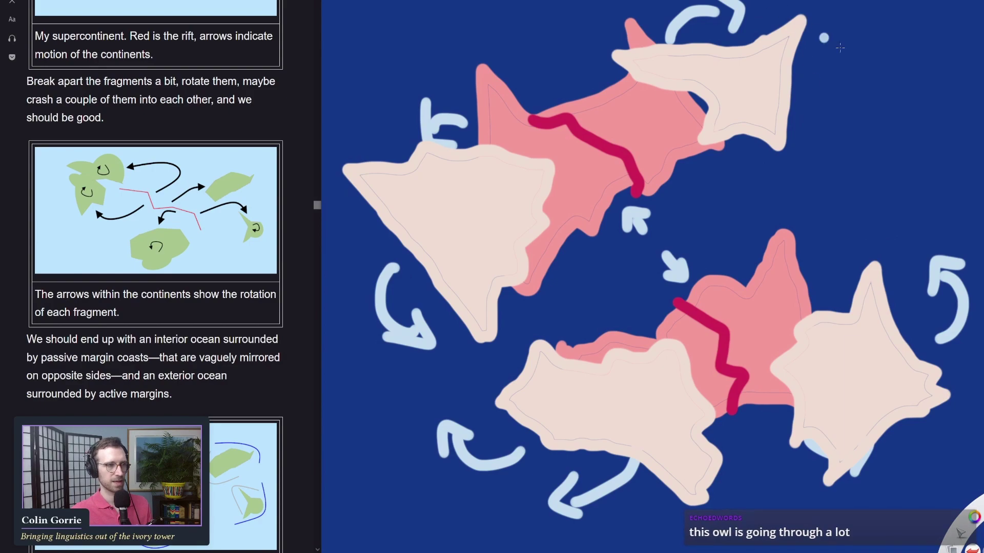
mouse_move(813, 52)
mouse_down()
mouse_move(871, 32)
mouse_move(880, 8)
mouse_up()
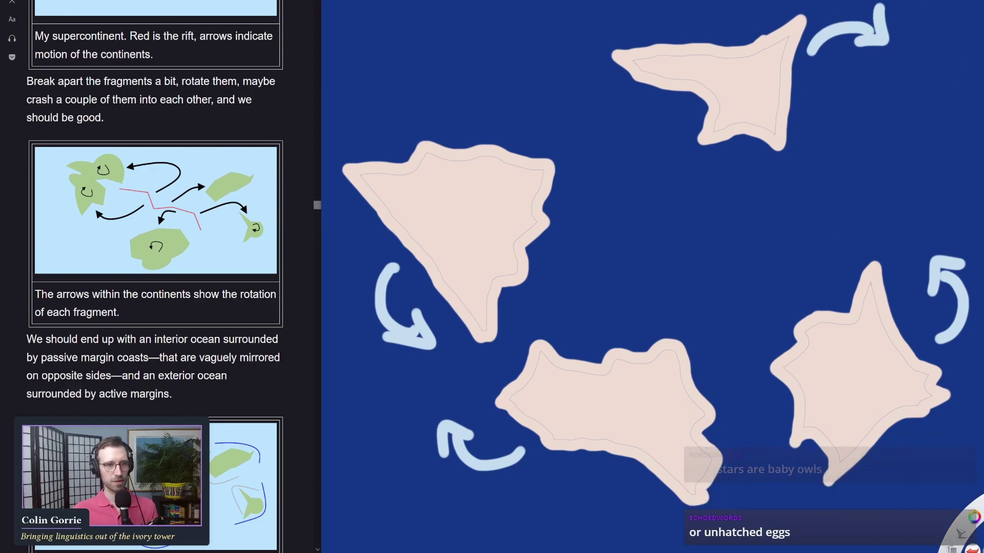
key(ctrl+z)
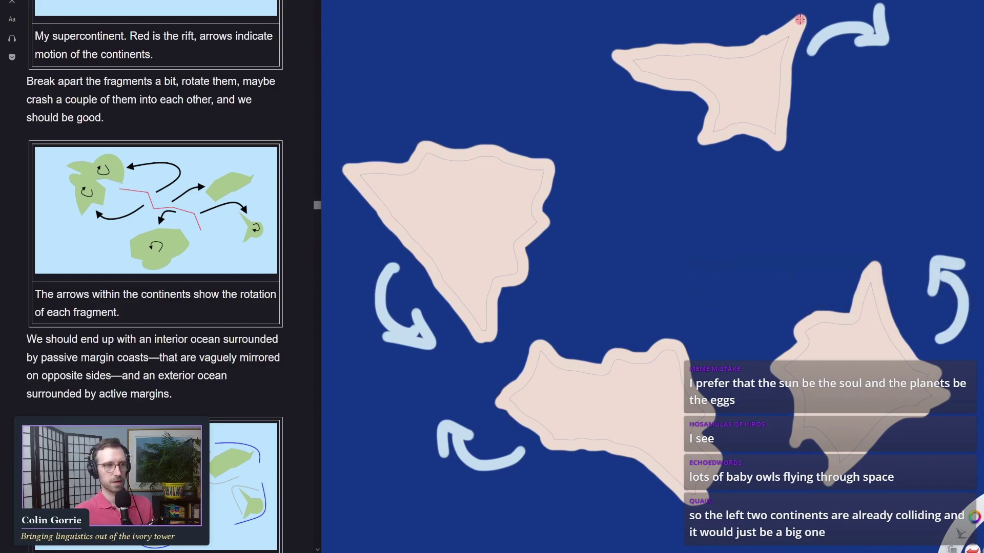
Outline and fill a pink landmass over the top continent, then undo those fills and strokes.
click(902, 102)
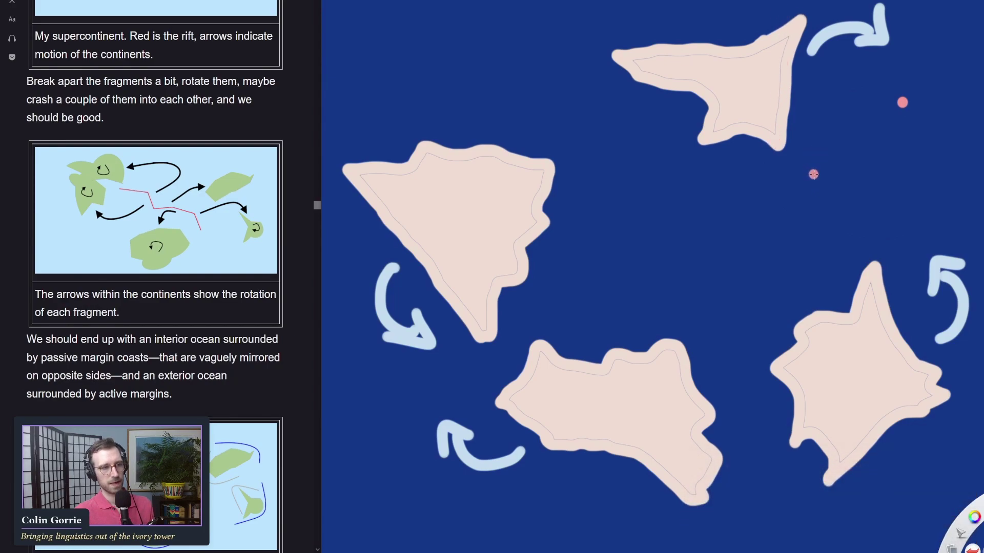
mouse_move(814, 179)
mouse_down()
mouse_move(835, 146)
mouse_move(900, 96)
mouse_up()
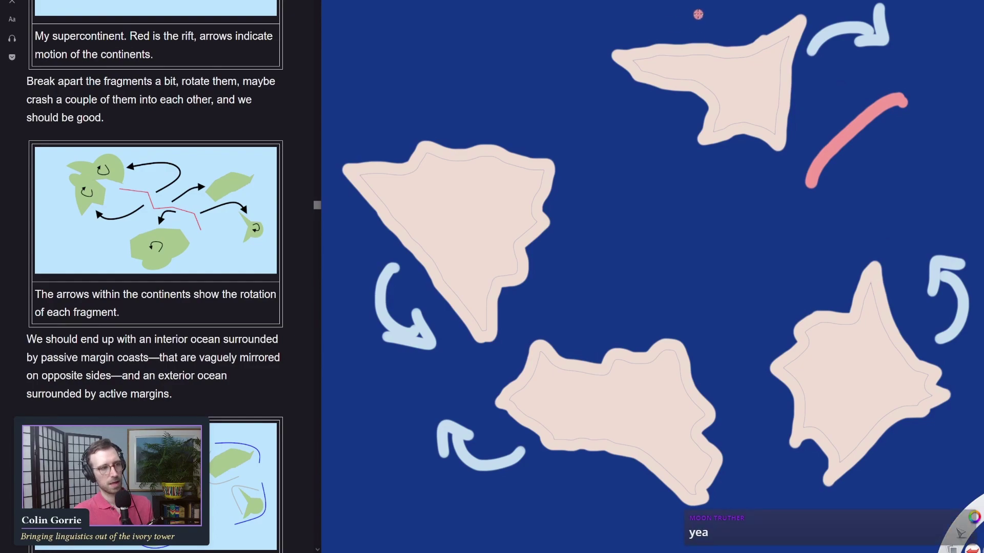
drag(756, 33, 901, 96)
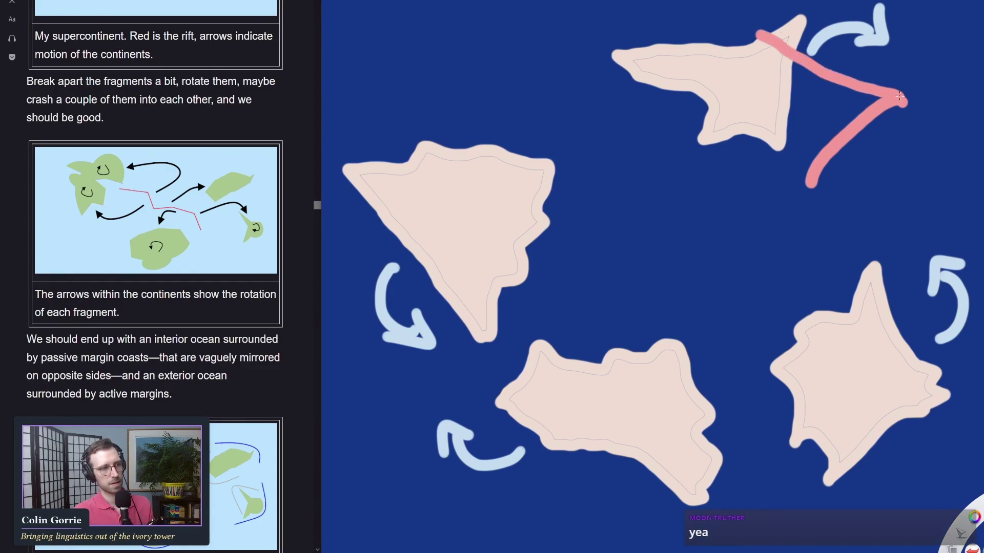
mouse_move(757, 33)
mouse_down()
mouse_move(725, 19)
mouse_move(749, 115)
mouse_move(725, 137)
mouse_move(773, 126)
mouse_move(809, 175)
mouse_up()
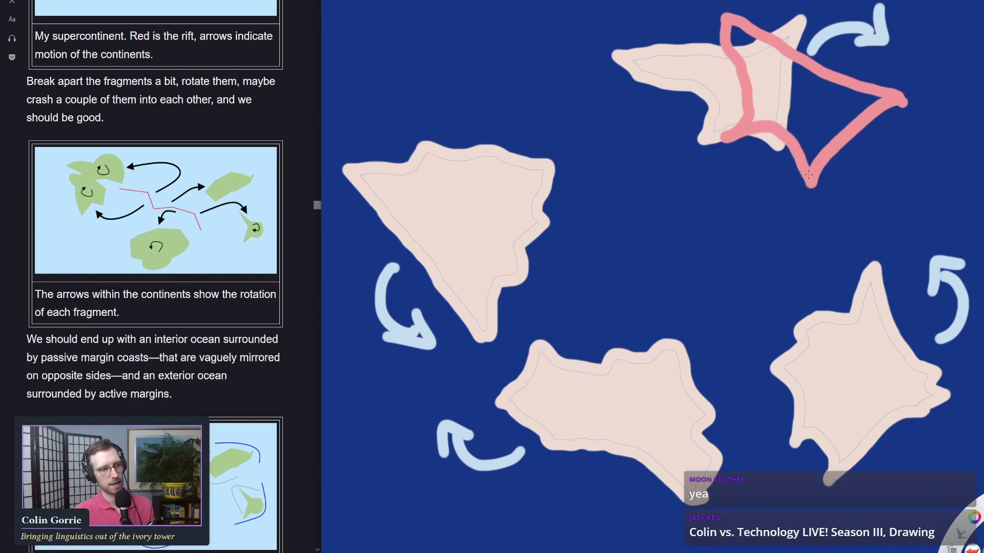
click(810, 98)
click(769, 94)
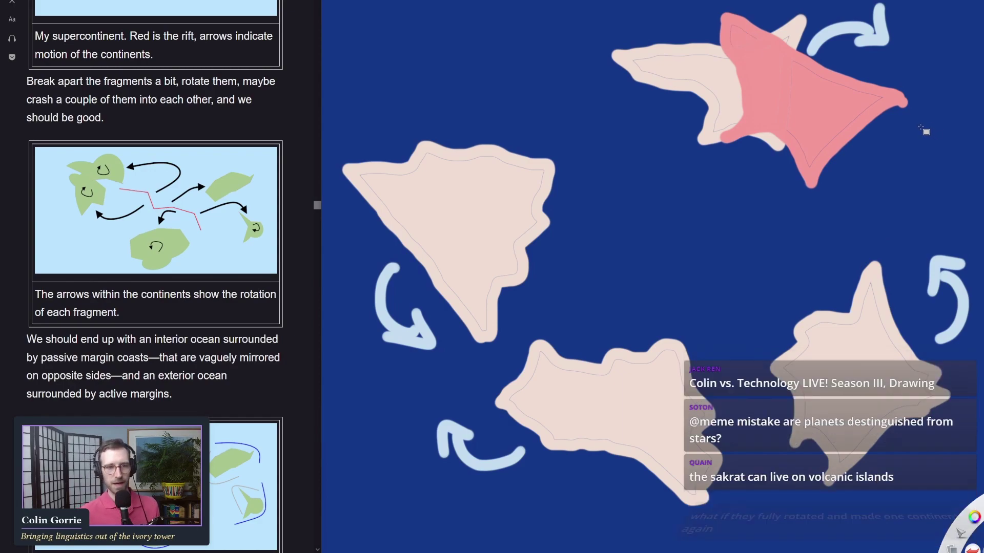
key(ctrl+z)
key(ctrl+z)
key(ctrl+z)
key(ctrl+z)
key(ctrl+z)
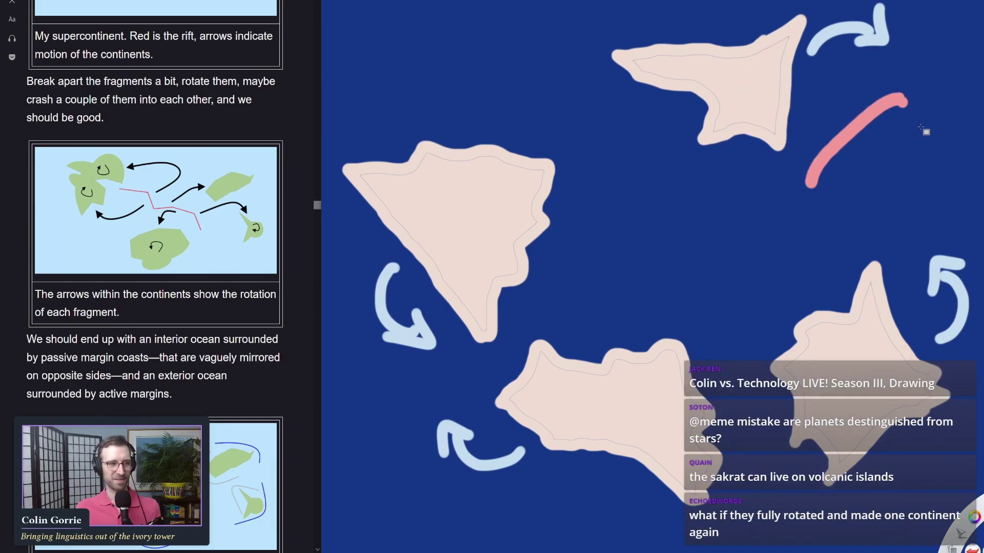
key(ctrl+z)
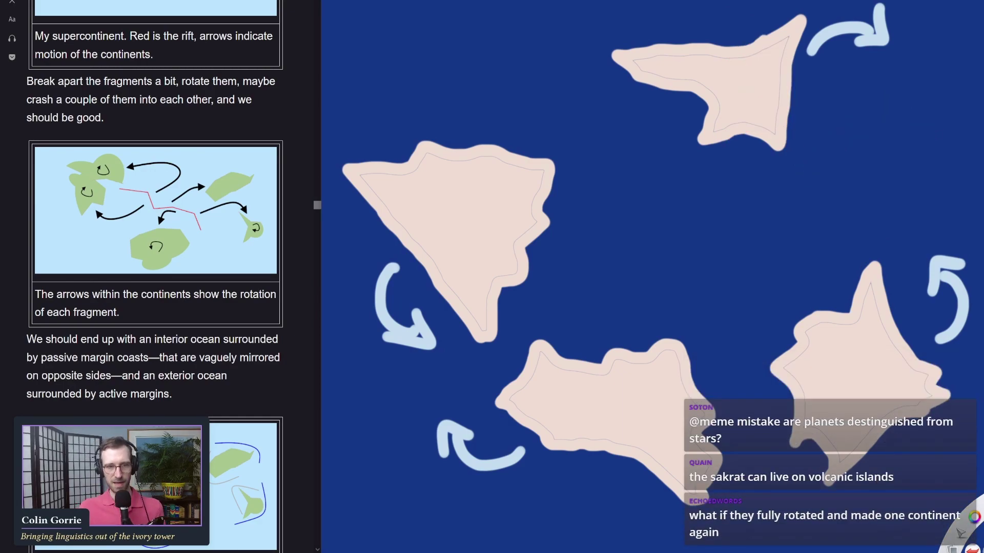
Undo an accidental whole-canvas pink fill and outline new pink landmasses at the right edge.
click(923, 130)
key(ctrl+z)
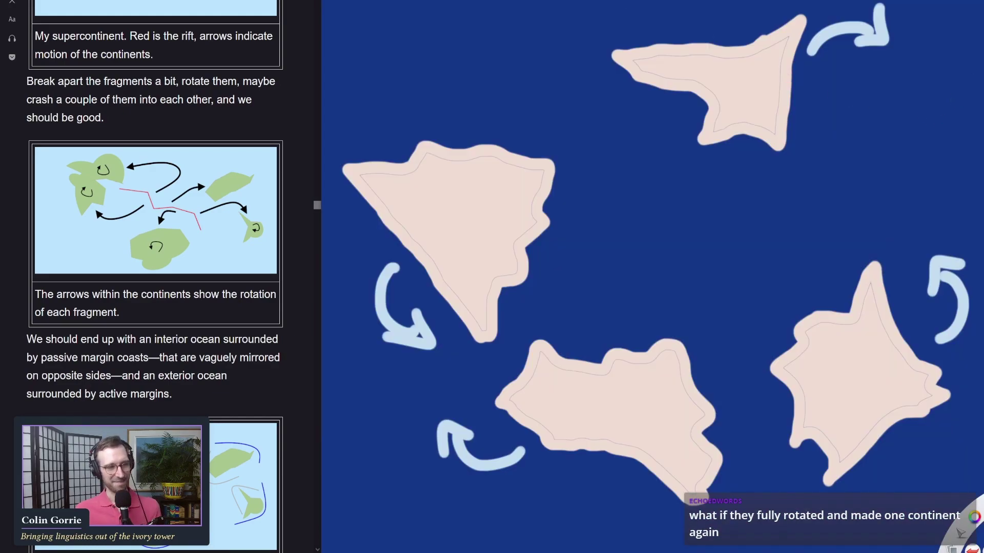
mouse_move(905, 132)
mouse_down()
mouse_move(929, 130)
mouse_move(847, 177)
mouse_move(797, 148)
mouse_move(963, 98)
mouse_move(928, 130)
mouse_up()
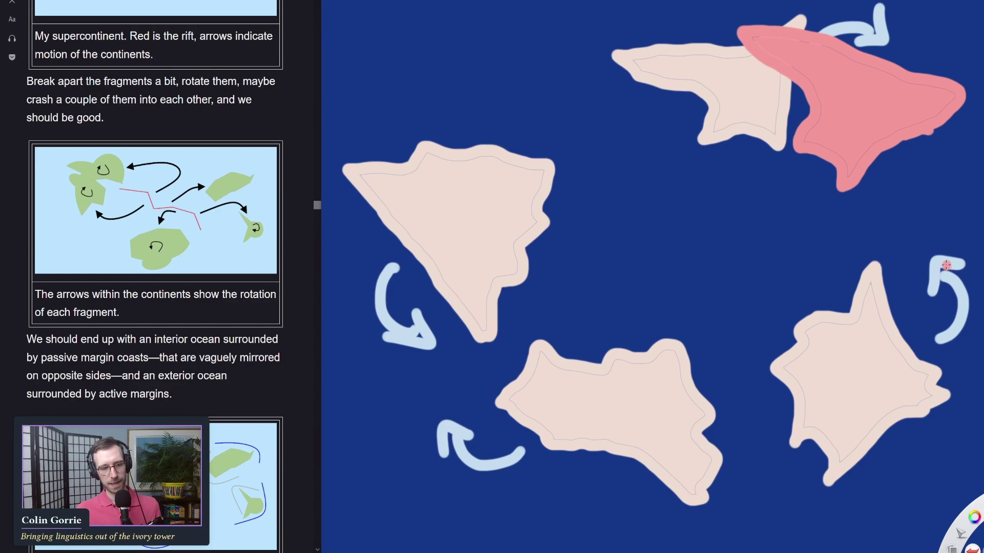
mouse_move(946, 265)
mouse_down()
mouse_move(967, 287)
mouse_move(962, 304)
mouse_move(947, 353)
mouse_move(905, 418)
mouse_up()
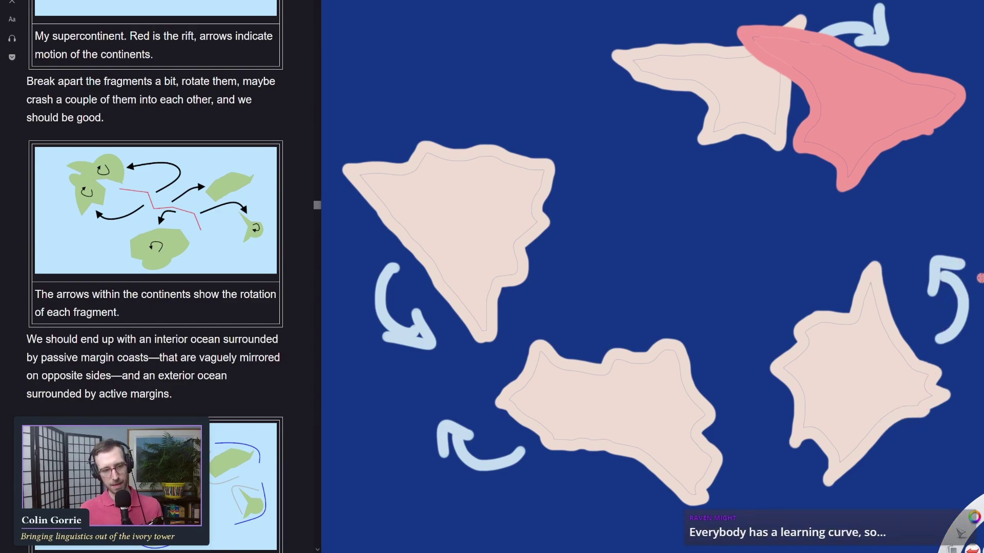
mouse_move(947, 285)
mouse_down()
mouse_move(976, 287)
mouse_move(947, 288)
mouse_move(958, 323)
mouse_move(840, 345)
mouse_move(833, 332)
mouse_move(957, 268)
mouse_up()
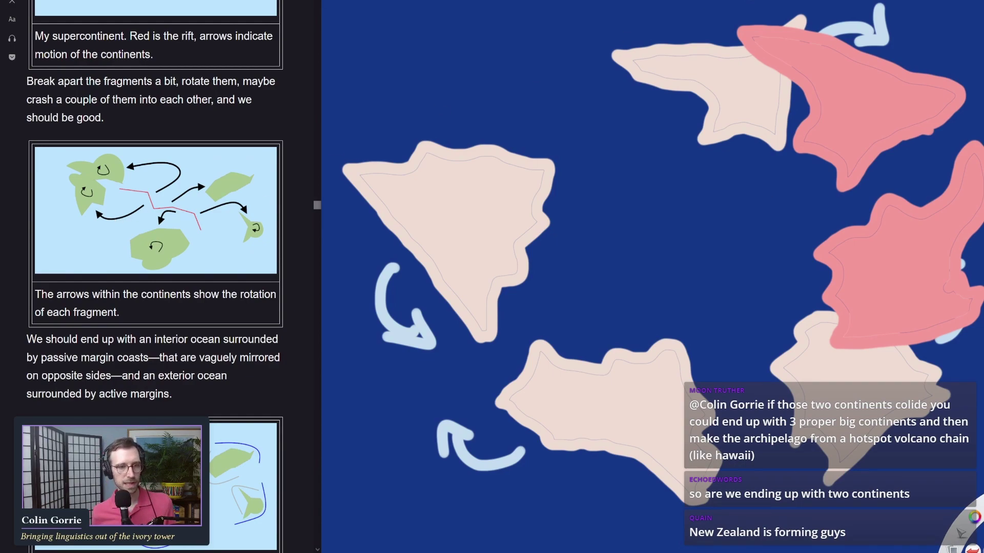
Narrow the drawing window slightly and pan the map view downward.
drag(321, 189, 313, 190)
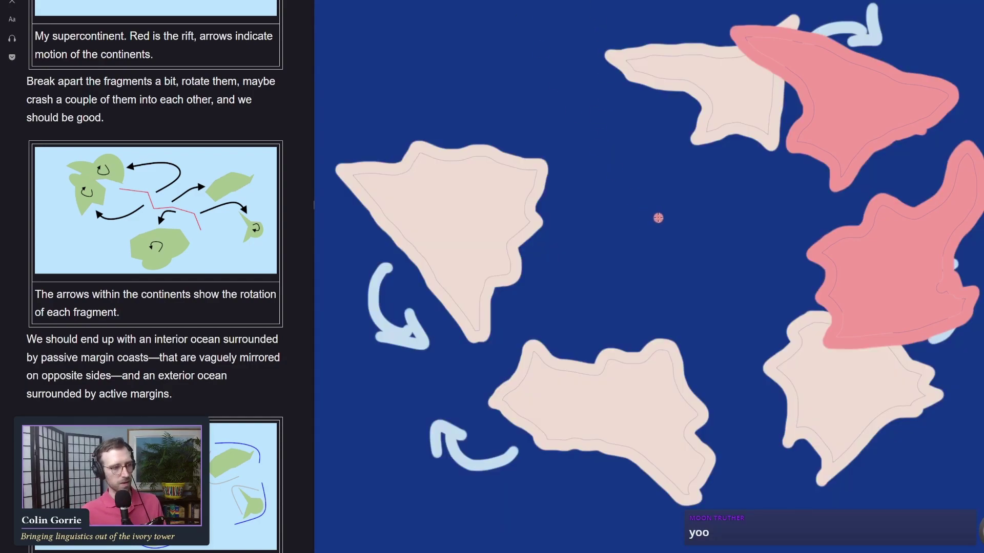
scroll(600, 199, up, 2)
click(661, 272)
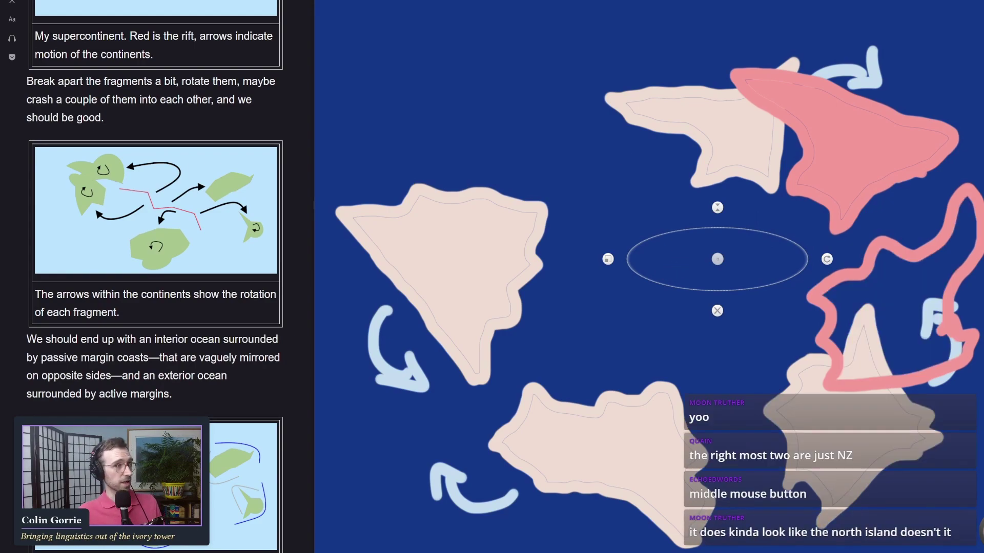
click(727, 226)
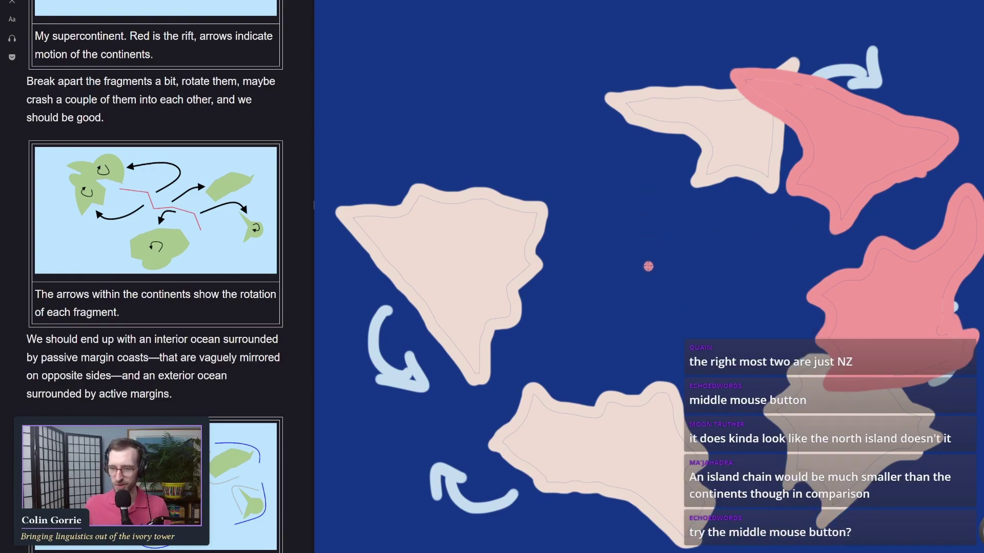
click(718, 258)
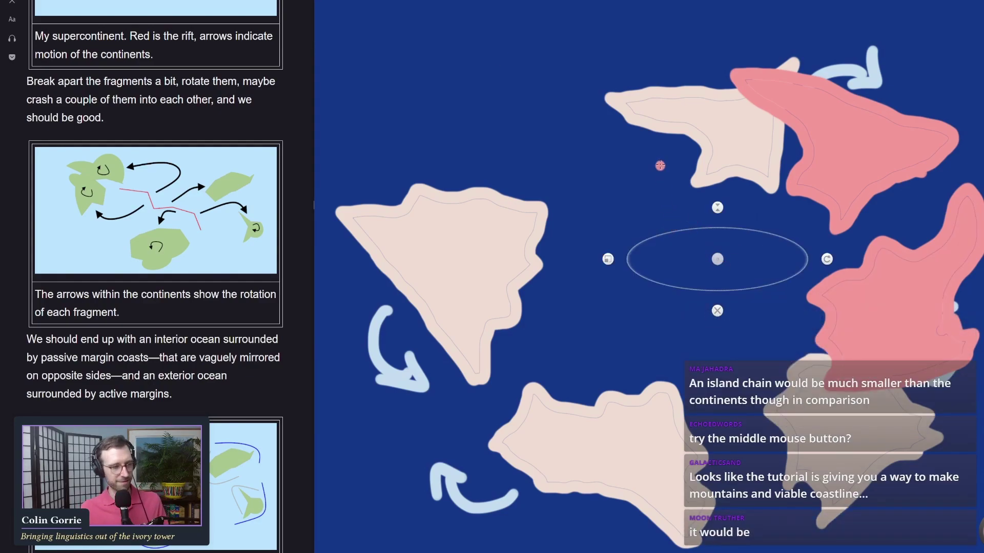
click(367, 11)
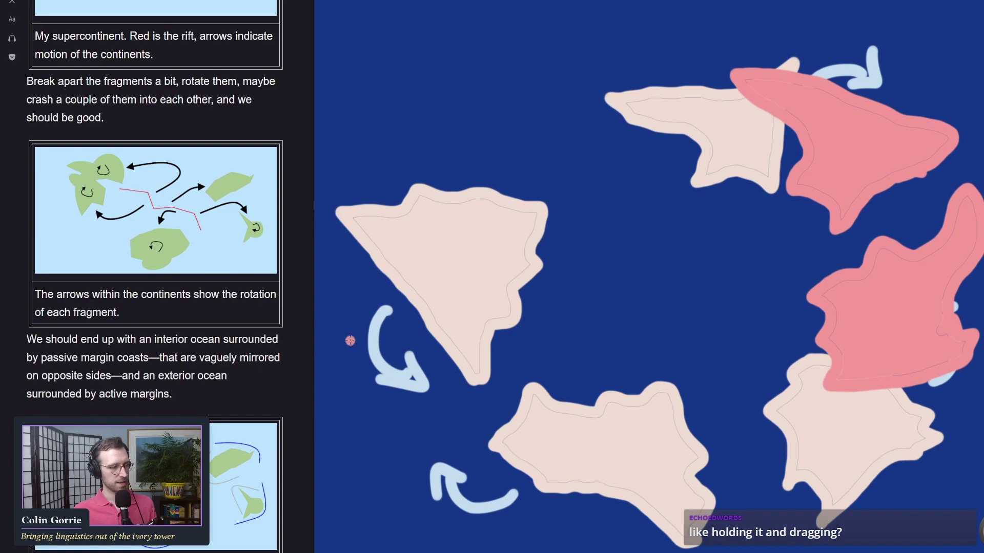
Outline a pink landmass across the left and lower continents and fill both regions pink.
mouse_move(350, 341)
mouse_down()
mouse_move(577, 378)
mouse_move(439, 238)
mouse_move(396, 274)
mouse_move(350, 341)
mouse_up()
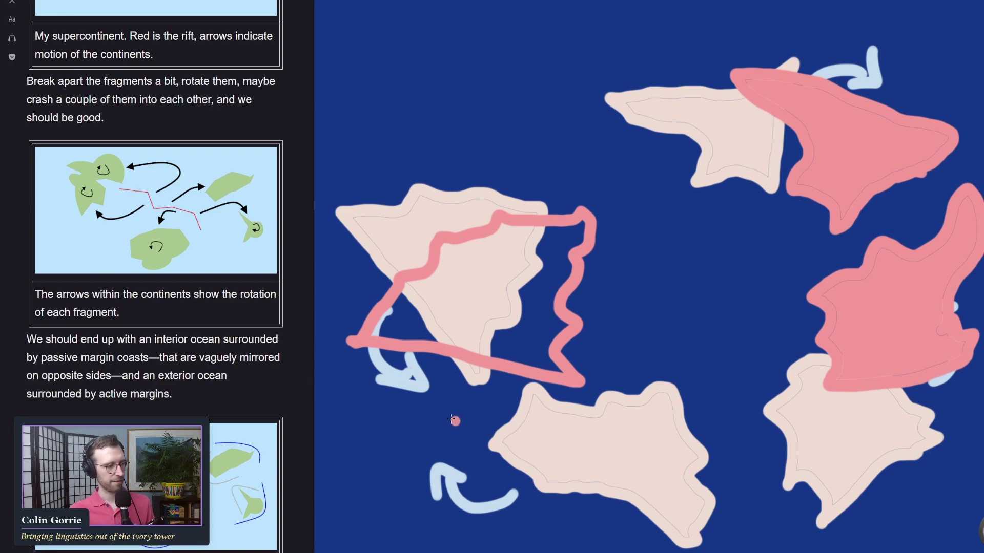
drag(418, 379, 425, 403)
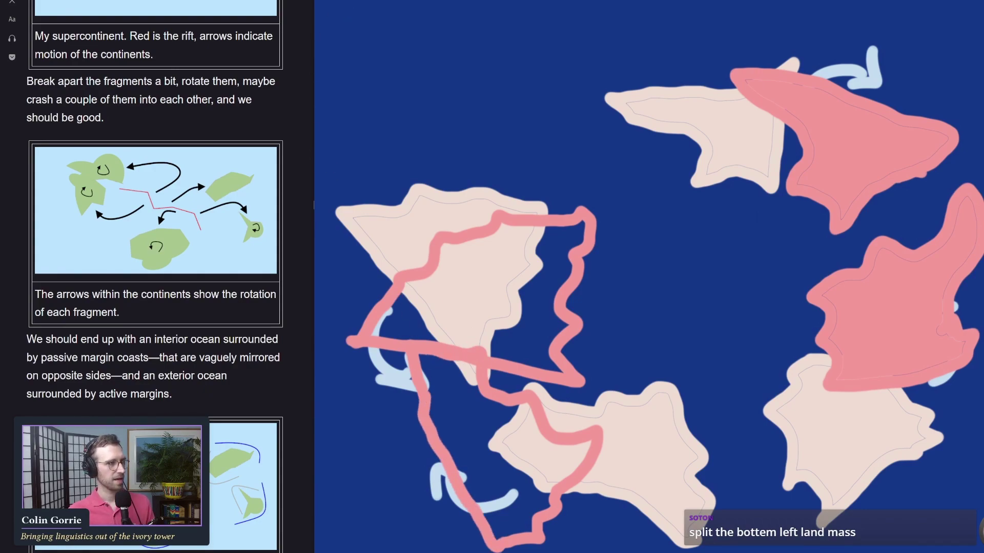
click(539, 238)
click(476, 463)
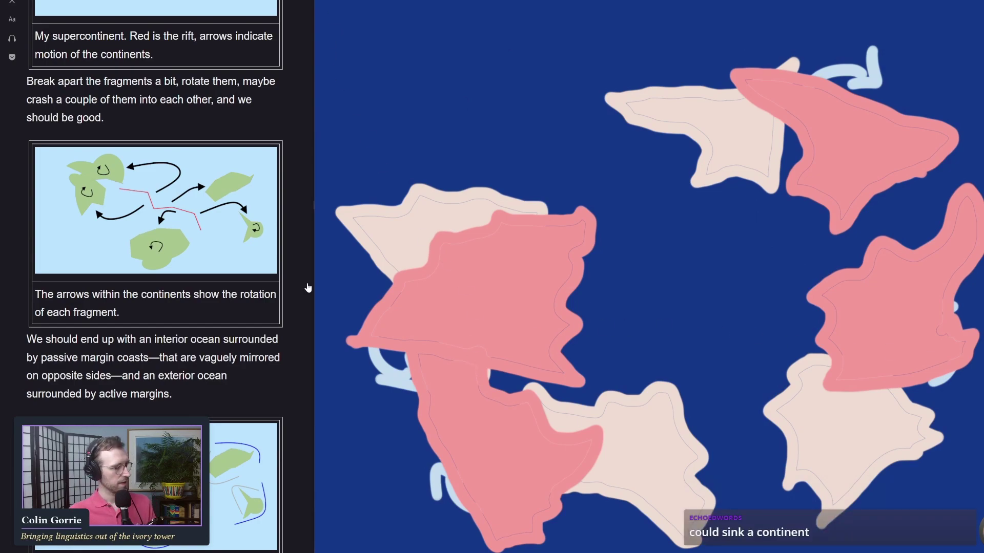
scroll(178, 322, down, 5)
scroll(178, 322, down, 1)
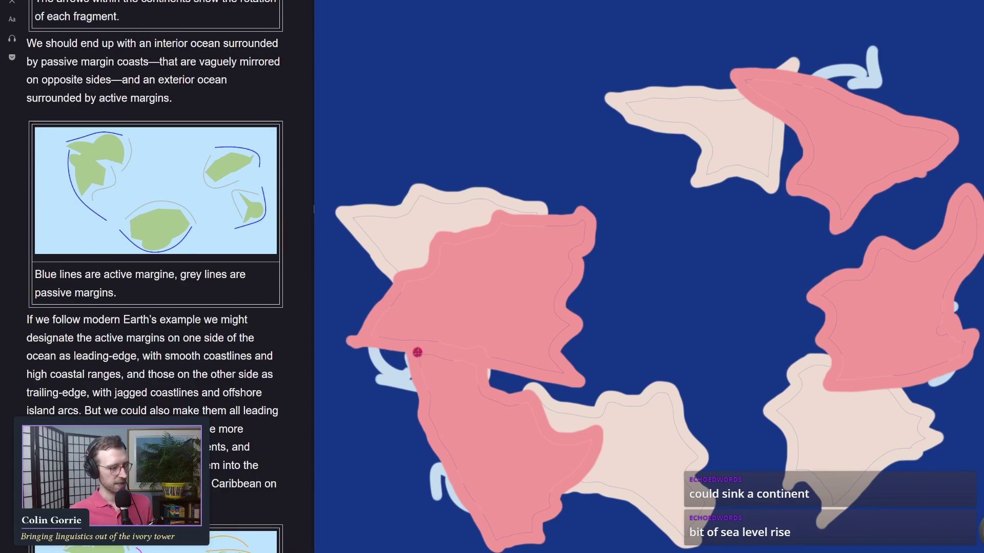
Brush a thick crimson line along the seam between the upper and lower pink parts.
drag(418, 351, 485, 357)
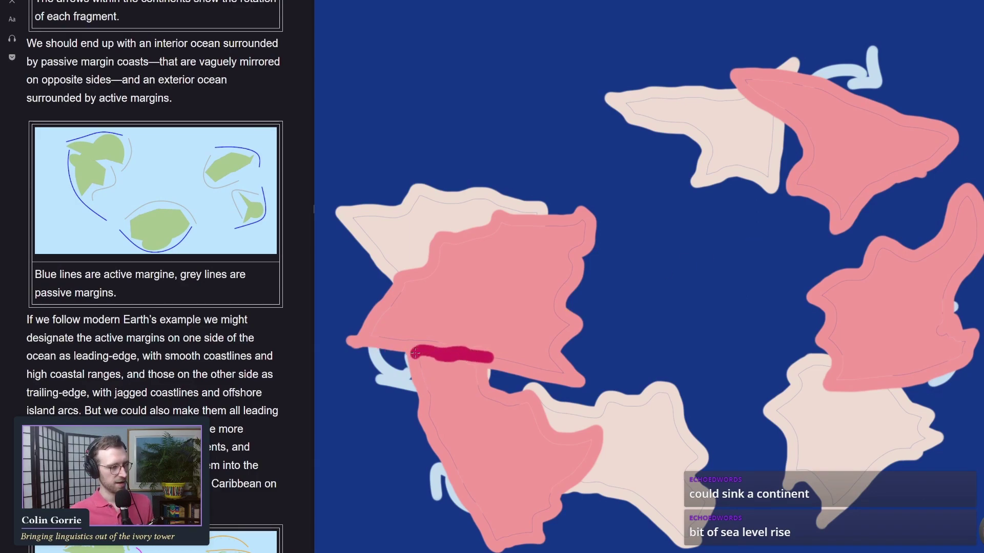
drag(415, 353, 396, 350)
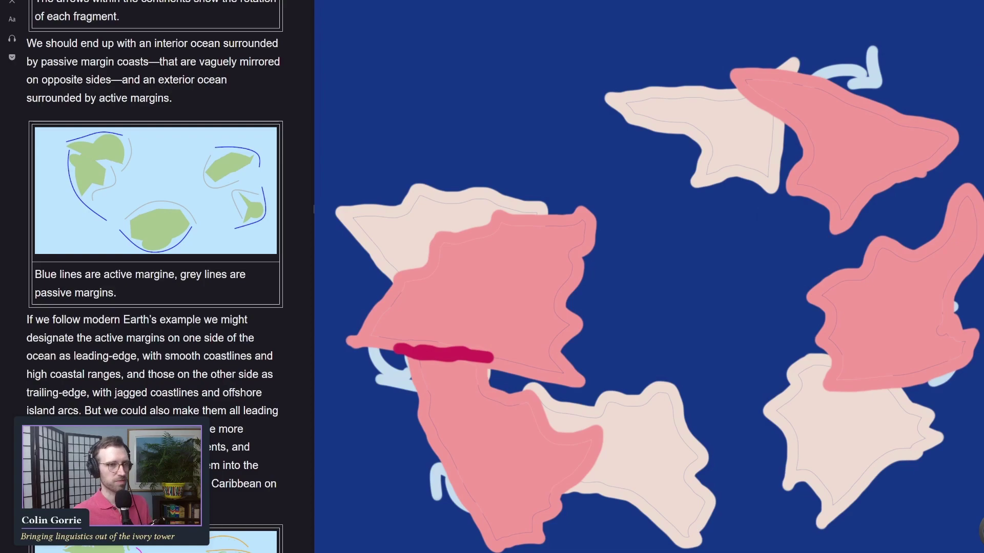
Discard a trial inlet, then erase the pink eastern lobe and redraw the lower continent's coastline.
mouse_move(595, 473)
mouse_down()
mouse_move(599, 449)
mouse_move(577, 451)
mouse_move(564, 482)
mouse_move(551, 461)
mouse_up()
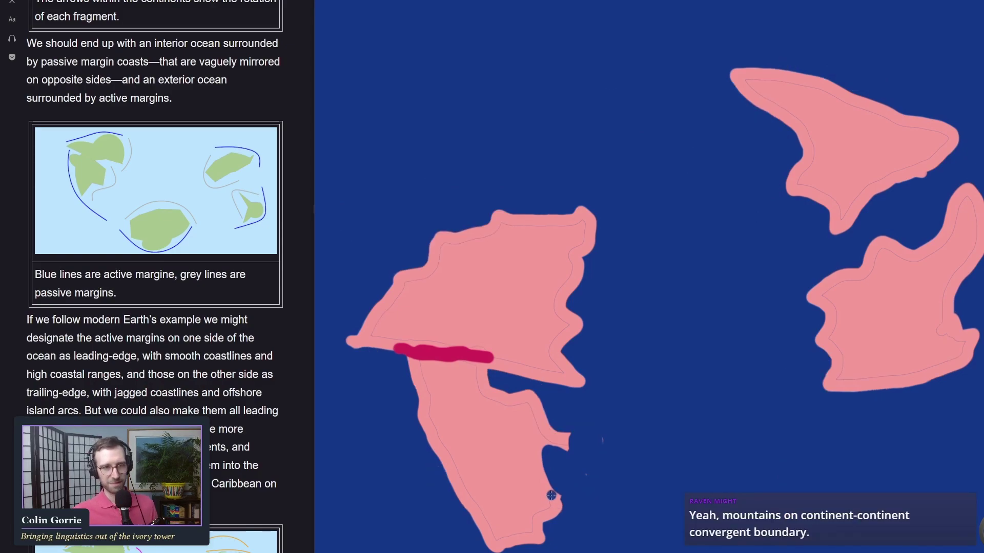
key(ctrl+z)
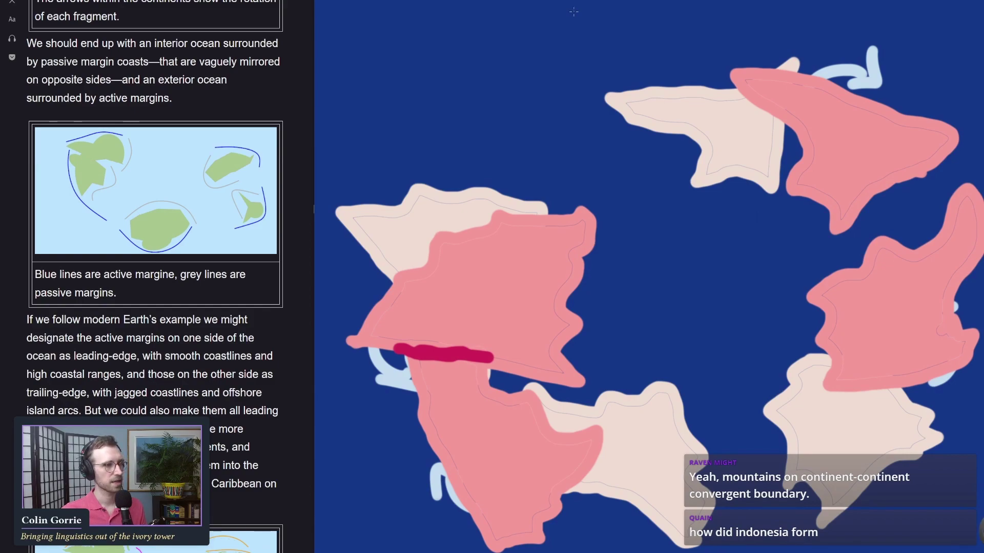
mouse_move(594, 433)
mouse_down()
mouse_move(556, 497)
mouse_move(543, 450)
mouse_move(492, 533)
mouse_move(487, 497)
mouse_move(513, 482)
mouse_move(523, 450)
mouse_move(553, 420)
mouse_up()
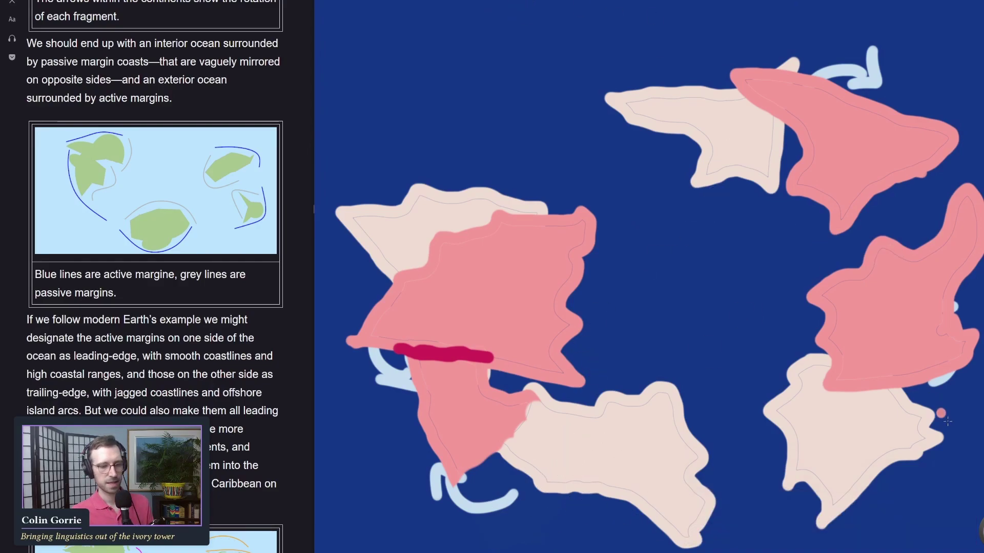
mouse_move(523, 402)
mouse_down()
mouse_move(533, 410)
mouse_move(514, 438)
mouse_move(459, 484)
mouse_up()
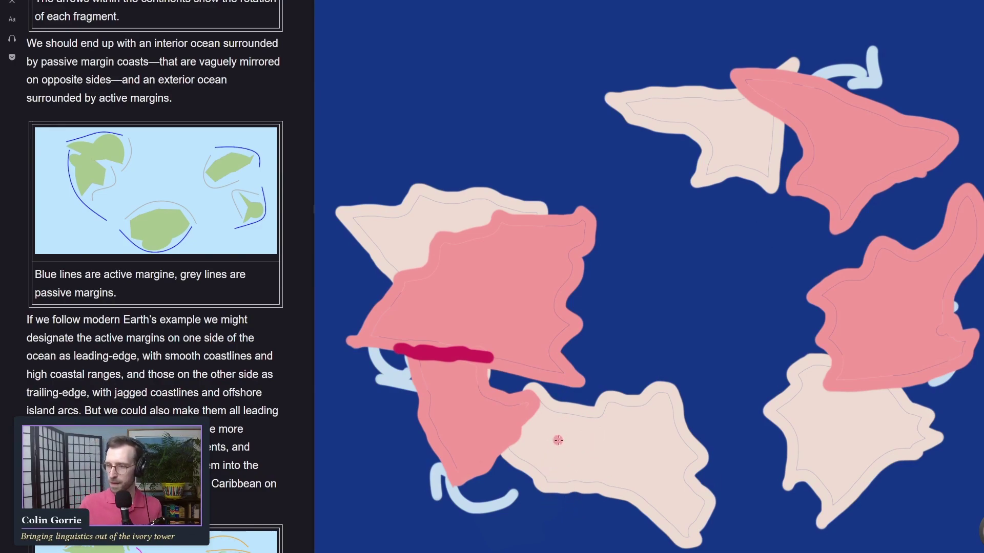
Outline and fill a pink continent over the lower pale landmass, then hide the reference shapes.
mouse_move(559, 441)
mouse_down()
mouse_move(575, 523)
mouse_move(586, 536)
mouse_move(608, 531)
mouse_move(651, 466)
mouse_move(659, 417)
mouse_move(653, 410)
mouse_move(561, 446)
mouse_move(574, 479)
mouse_up()
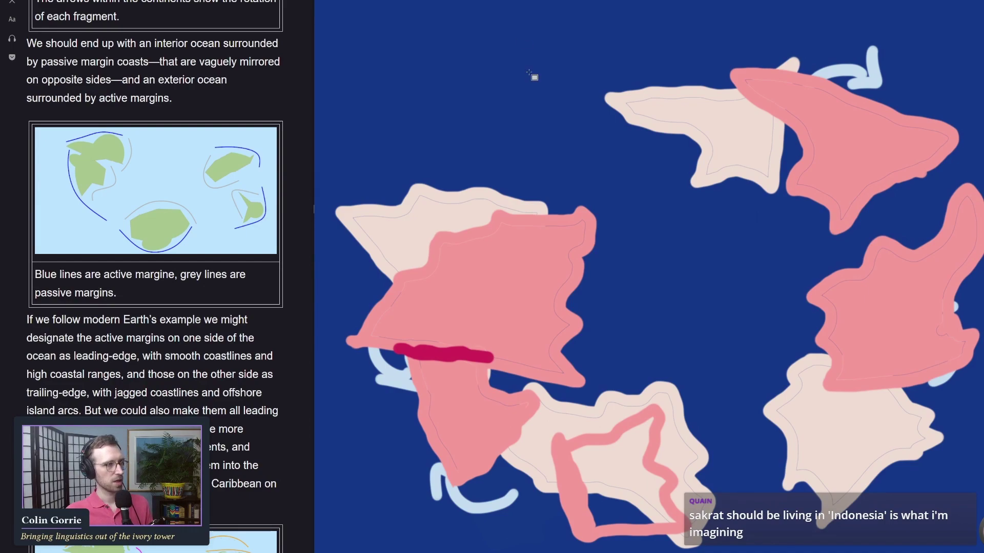
click(625, 479)
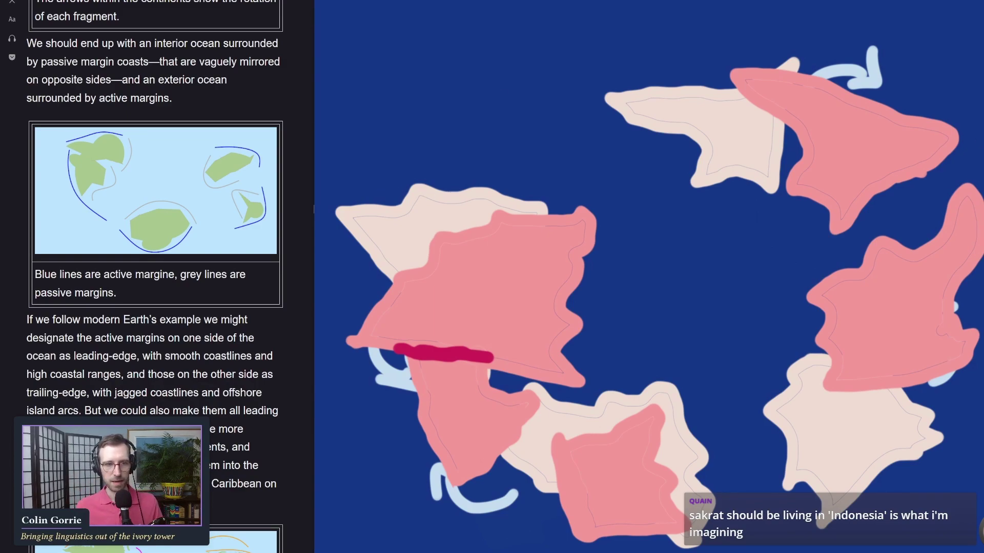
key(ctrl+z)
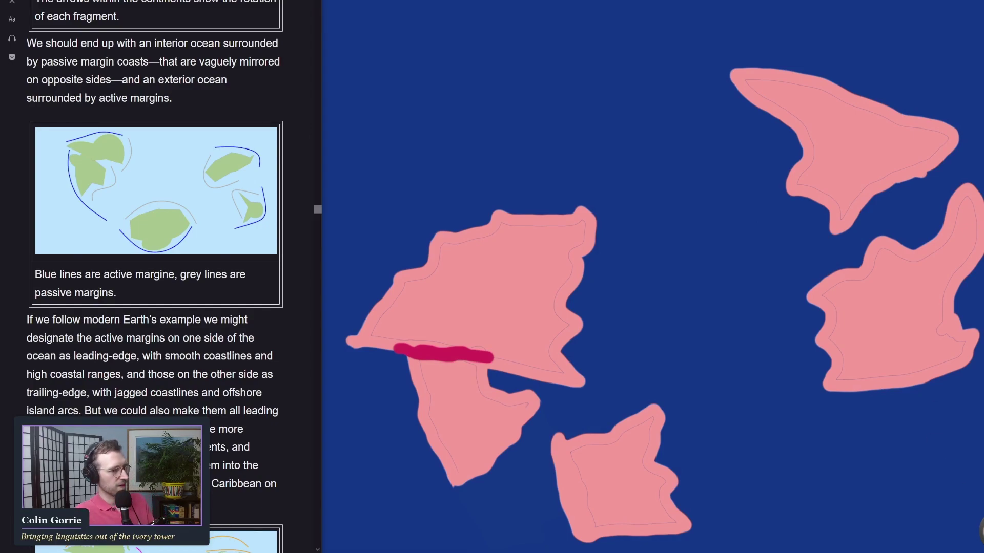
Check the reference layer's directions, then draw a dark navy curved rotation arrow on each of the five continents.
scroll(182, 334, up, 1)
scroll(182, 334, up, 3)
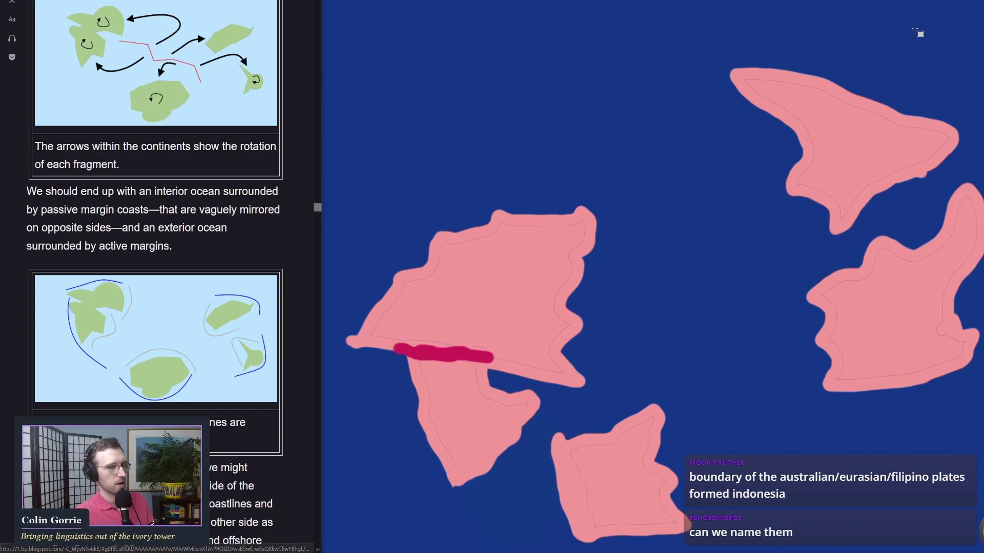
key(Right)
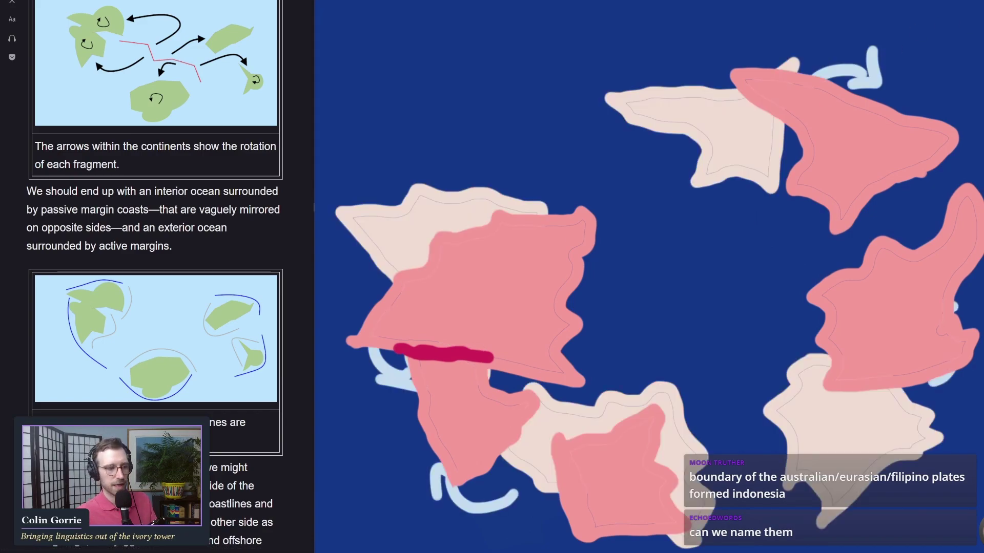
key(Left)
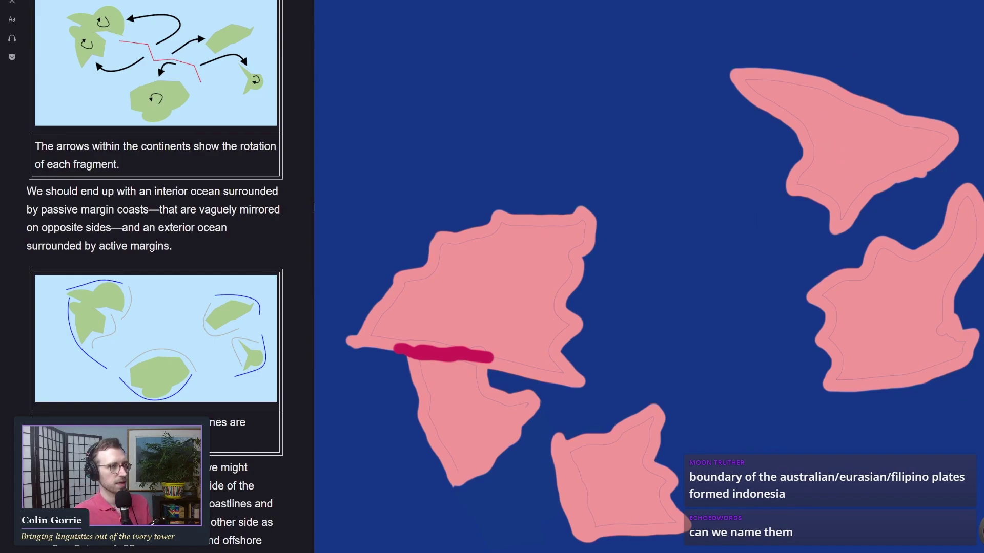
mouse_move(833, 162)
mouse_down()
mouse_move(855, 132)
mouse_move(861, 152)
mouse_move(880, 129)
mouse_up()
key(Right)
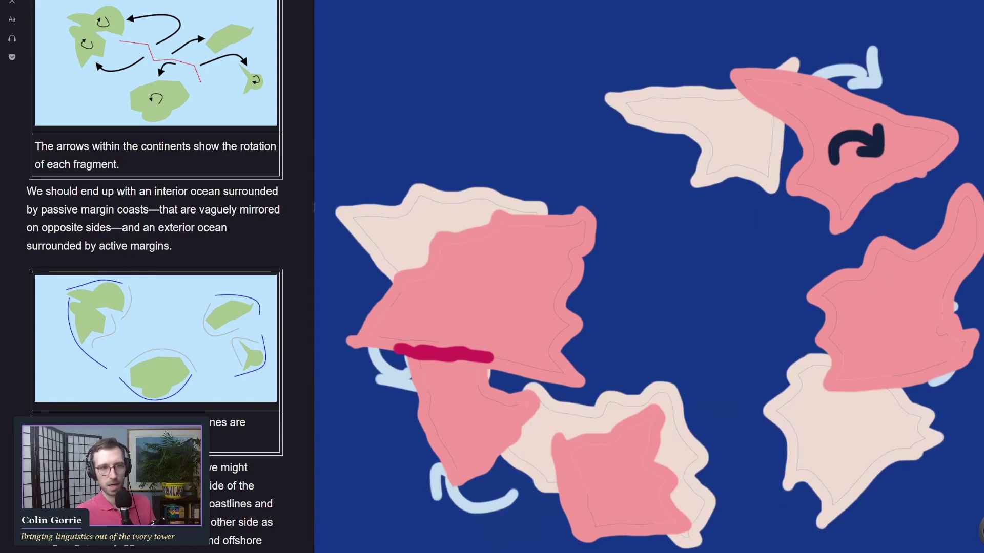
key(Left)
mouse_move(882, 312)
mouse_down()
mouse_move(904, 331)
mouse_move(905, 305)
mouse_move(917, 300)
mouse_up()
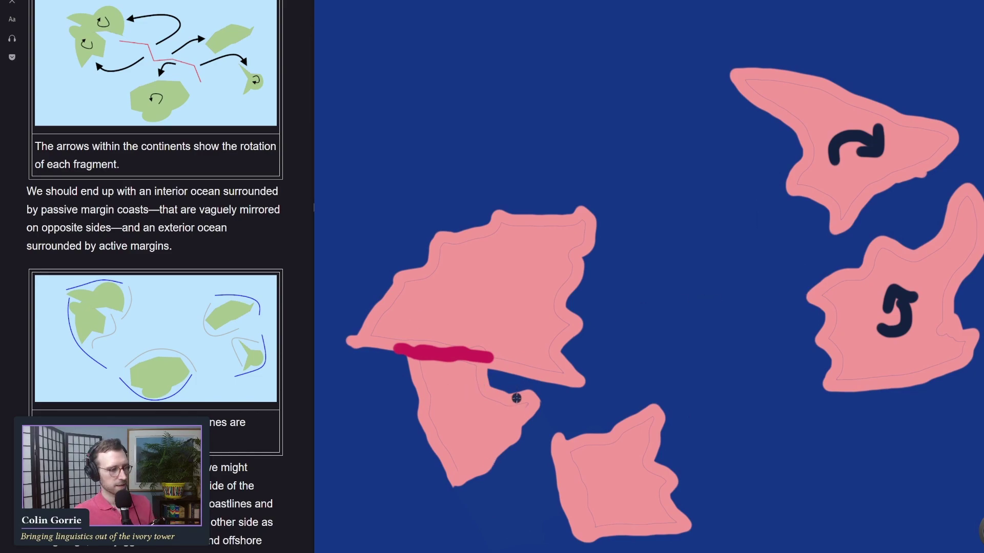
mouse_move(479, 416)
mouse_down()
mouse_move(486, 431)
mouse_move(447, 435)
mouse_move(463, 415)
mouse_up()
mouse_move(593, 468)
mouse_down()
mouse_move(621, 500)
mouse_move(630, 474)
mouse_up()
mouse_move(527, 283)
mouse_down()
mouse_move(501, 271)
mouse_move(490, 313)
mouse_move(472, 312)
mouse_up()
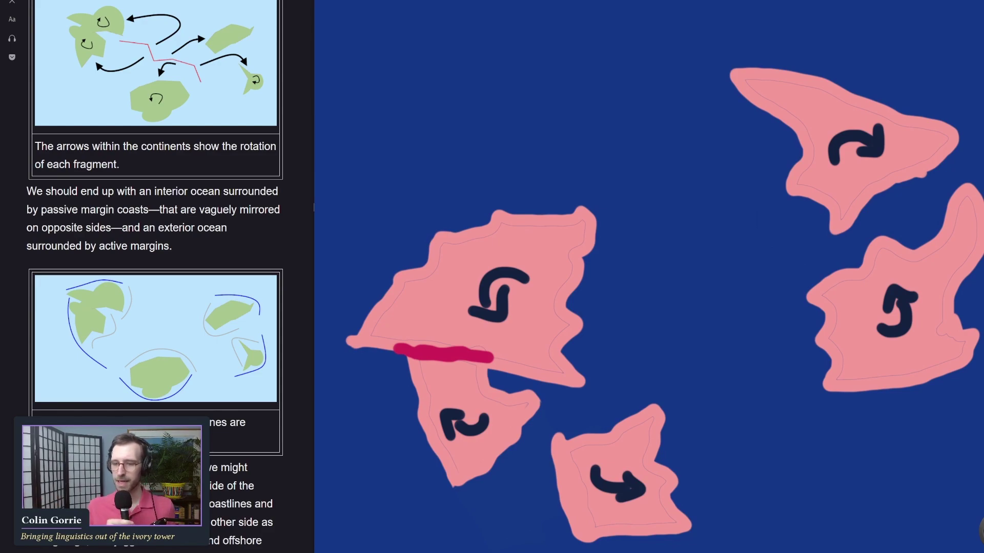
scroll(48, 264, down, 3)
scroll(50, 264, down, 2)
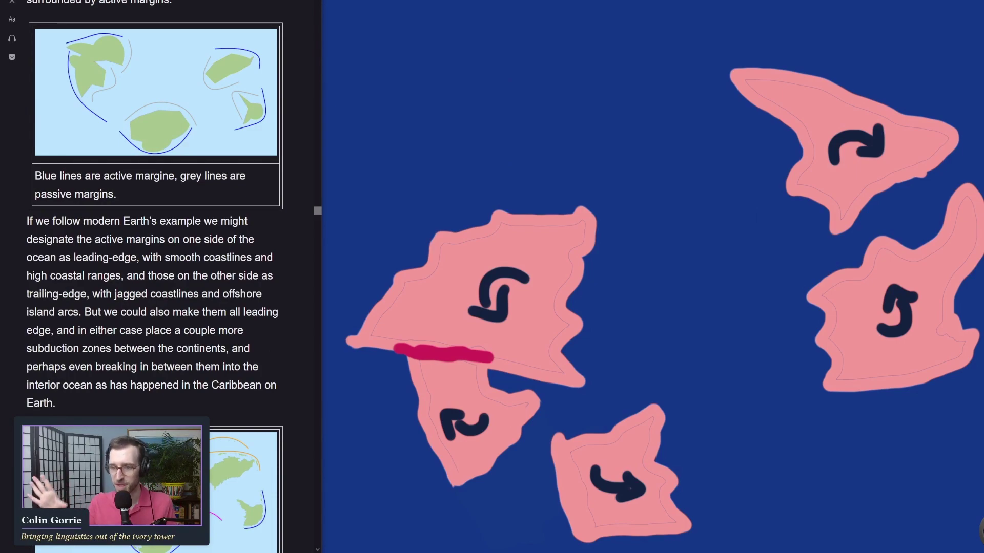
scroll(154, 276, up, 2)
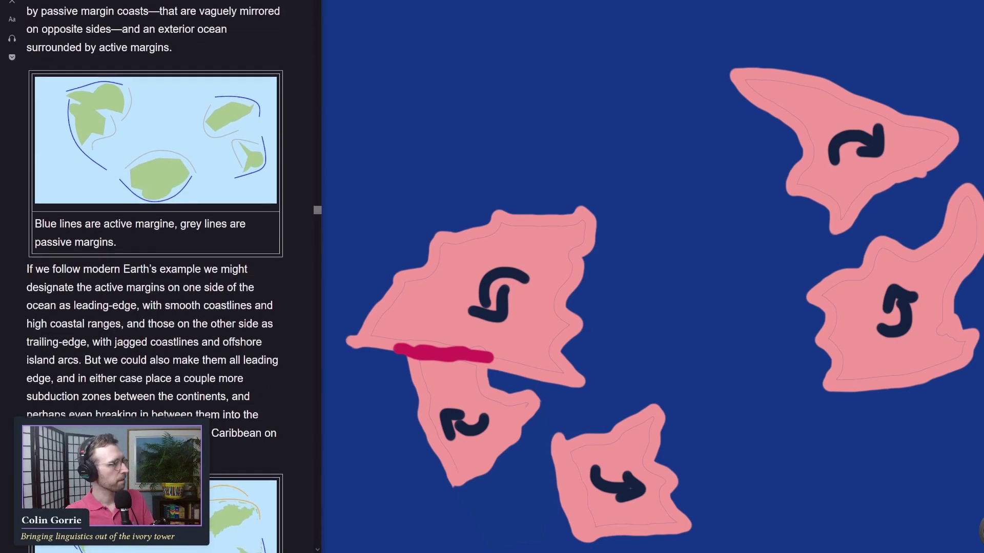
scroll(46, 181, up, 3)
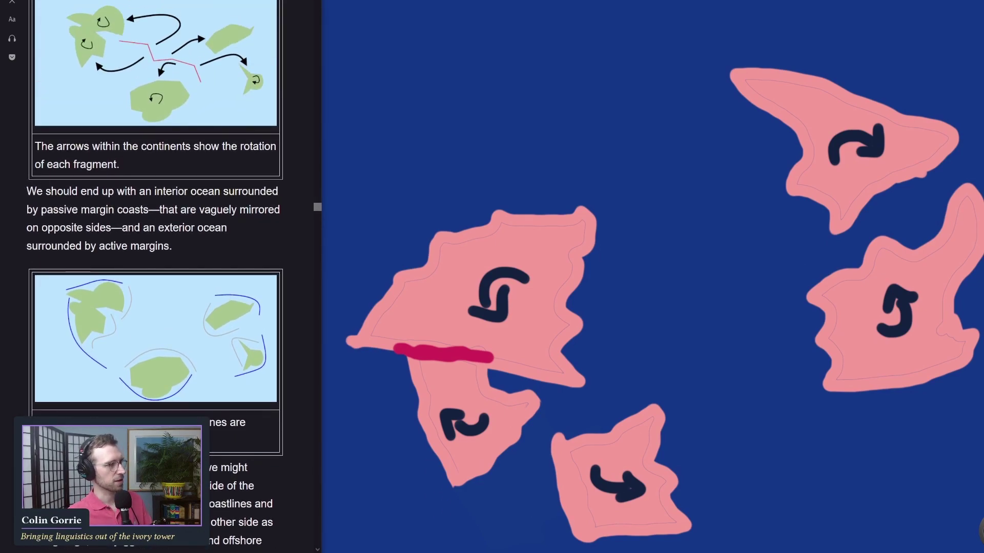
drag(27, 191, 137, 216)
click(138, 216)
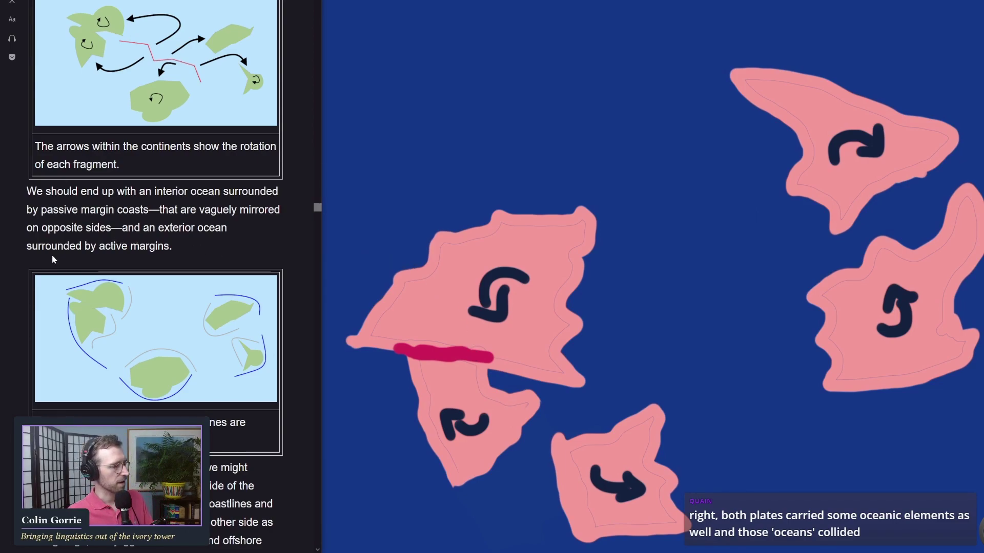
scroll(55, 258, down, 5)
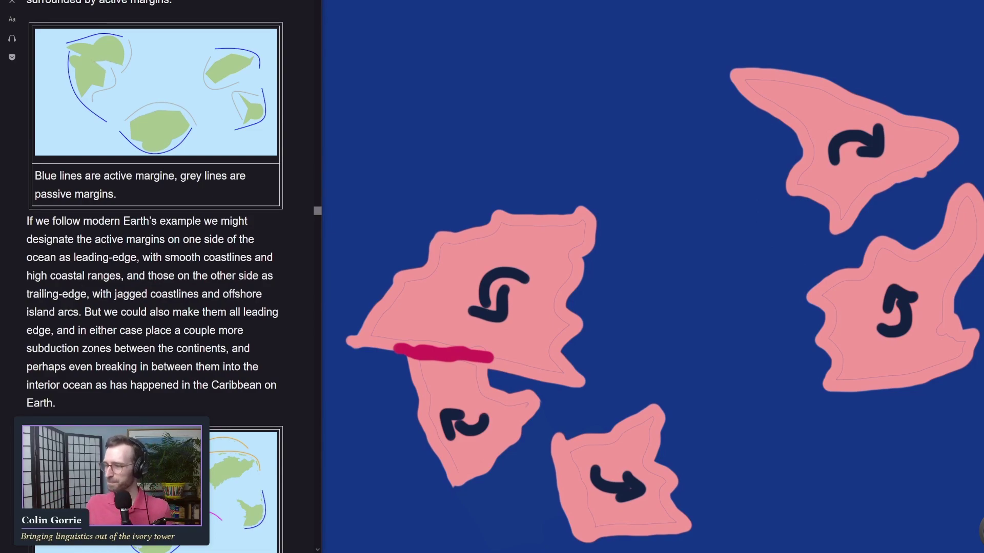
click(403, 312)
key(ctrl+z)
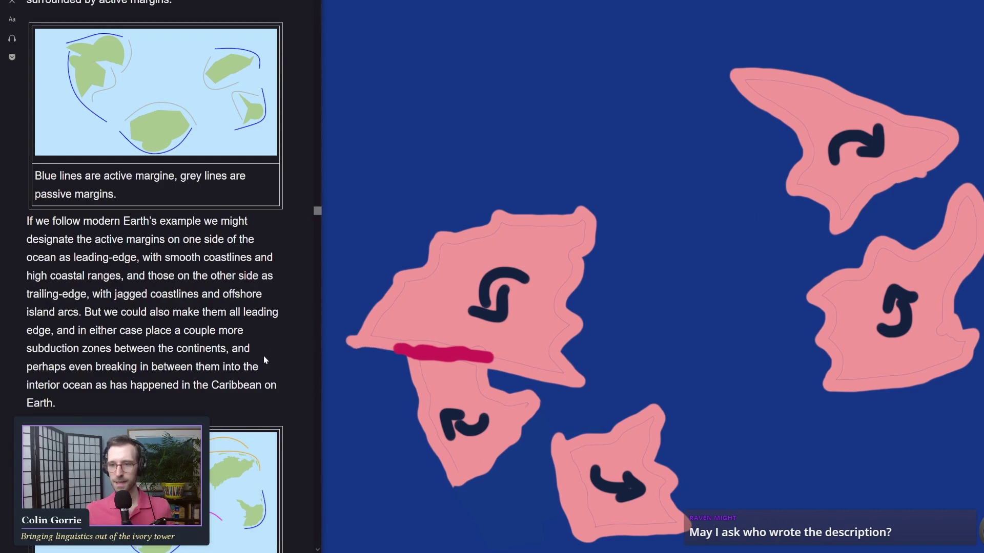
Scroll through the reference article to review it.
scroll(6, 369, down, 1)
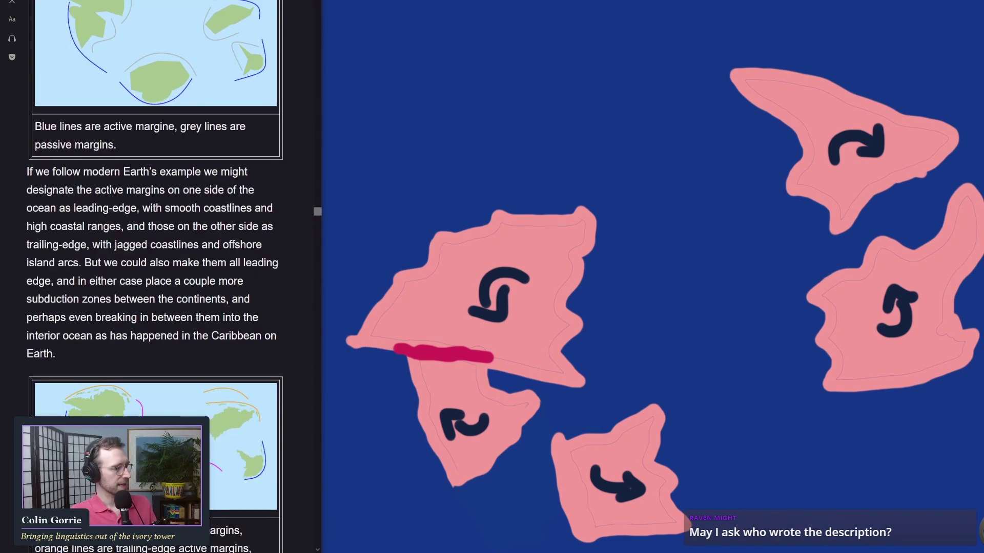
scroll(153, 257, up, 1)
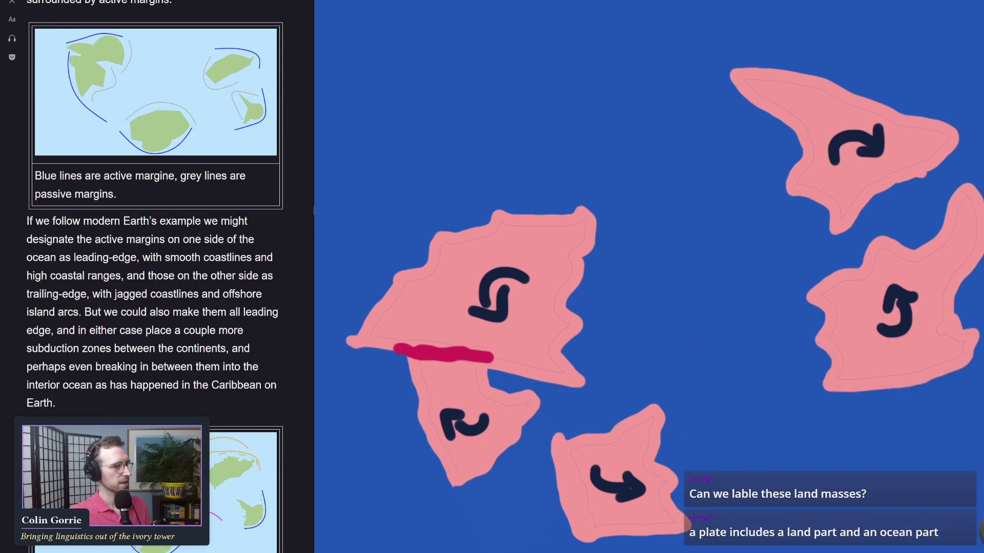
scroll(153, 277, up, 5)
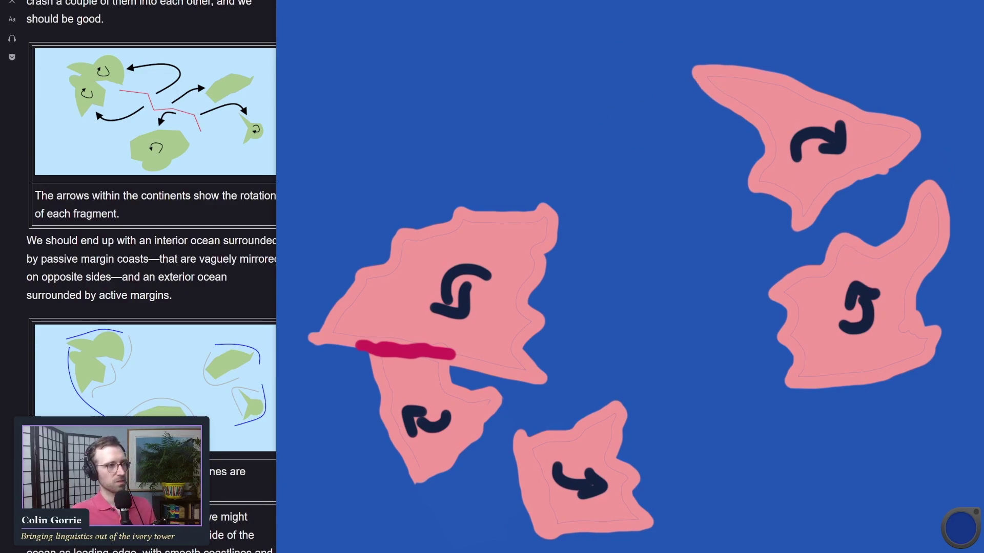
Try a dark blue line and a light blue margin line near the right-middle continent, undoing both.
drag(954, 176, 968, 228)
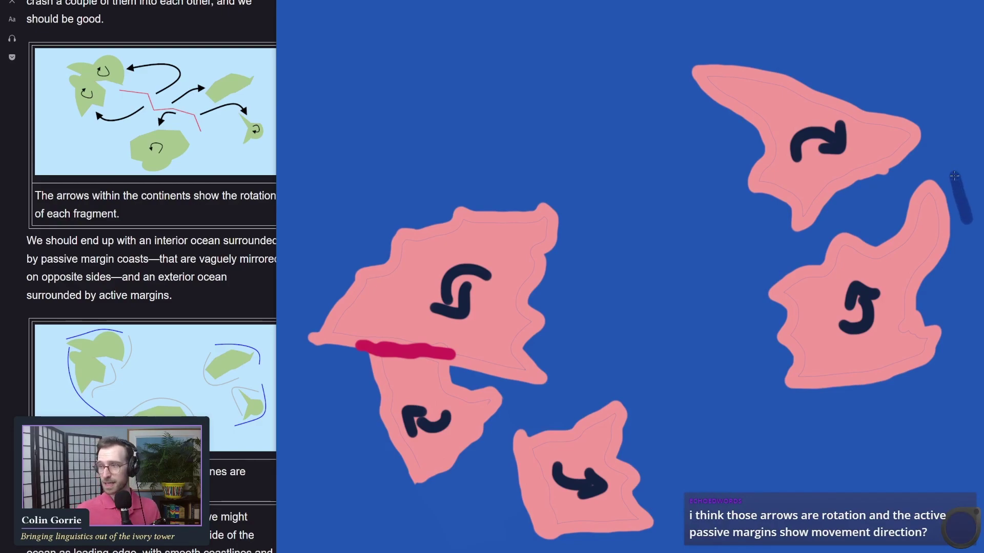
key(ctrl+z)
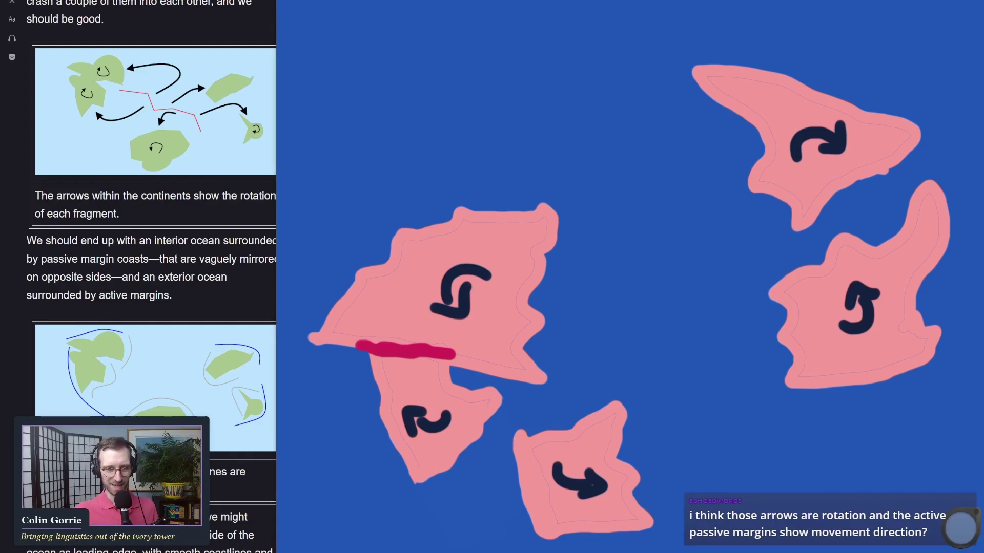
mouse_move(962, 187)
mouse_down()
mouse_move(980, 260)
mouse_move(956, 352)
mouse_move(925, 396)
mouse_move(856, 419)
mouse_up()
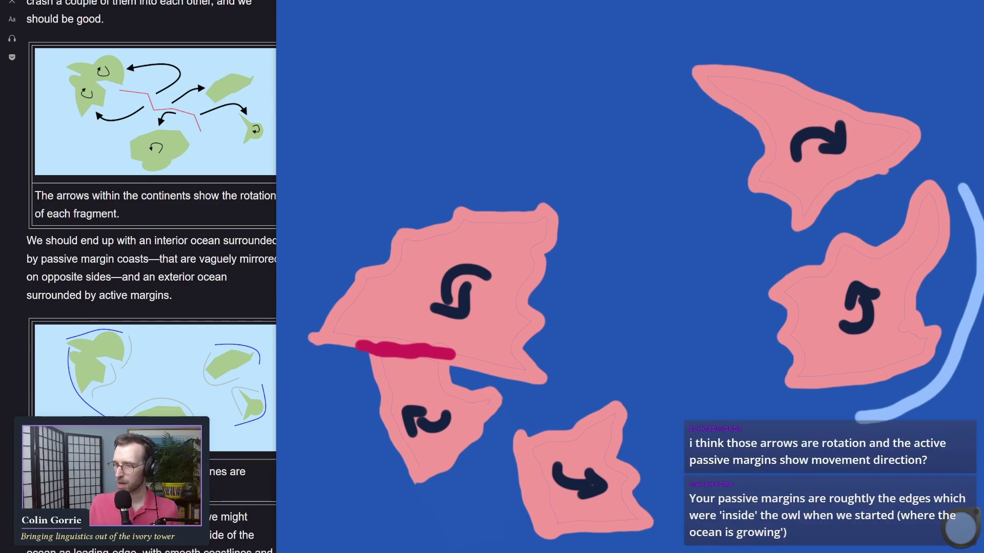
key(ctrl+z)
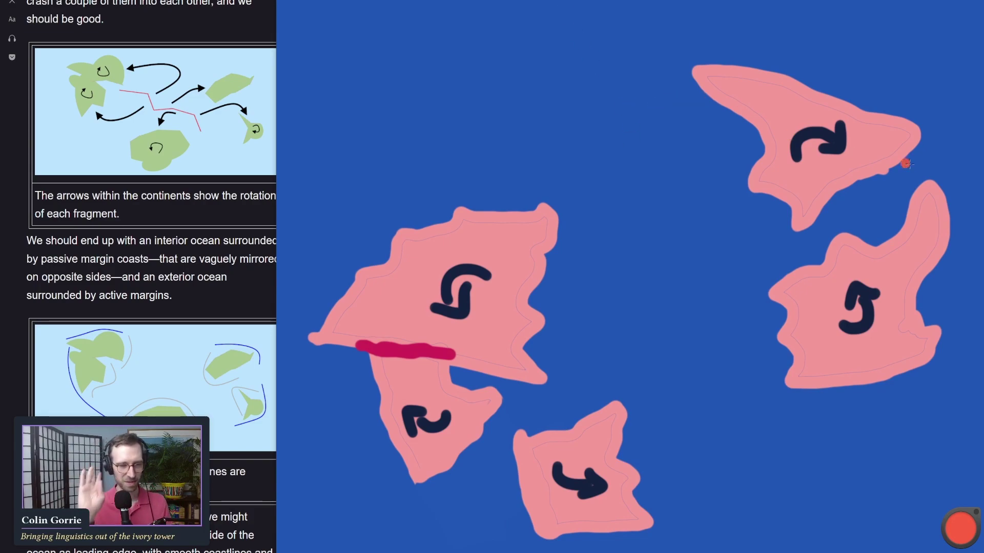
Start a text label with the Text tool and enter the letter 'A'.
key(t)
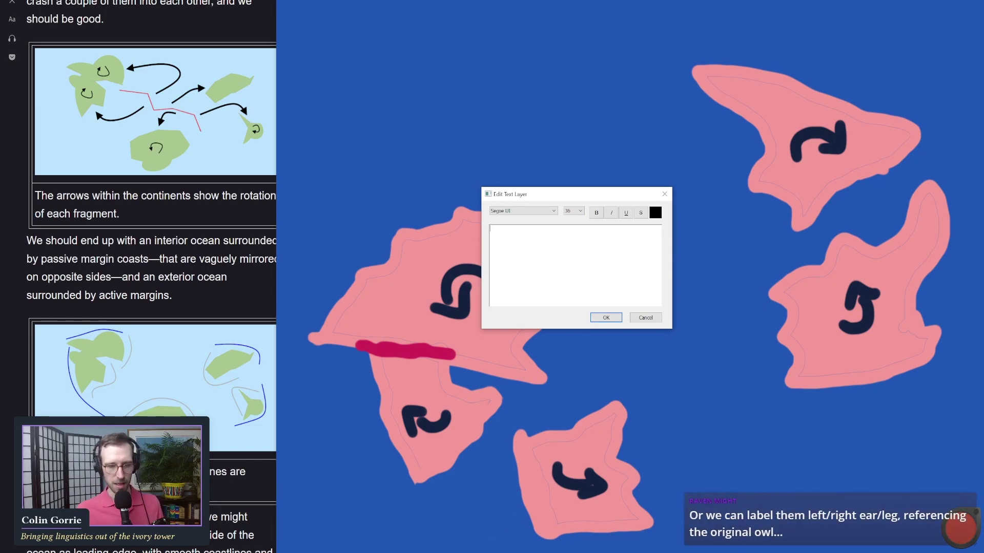
text(A)
click(606, 318)
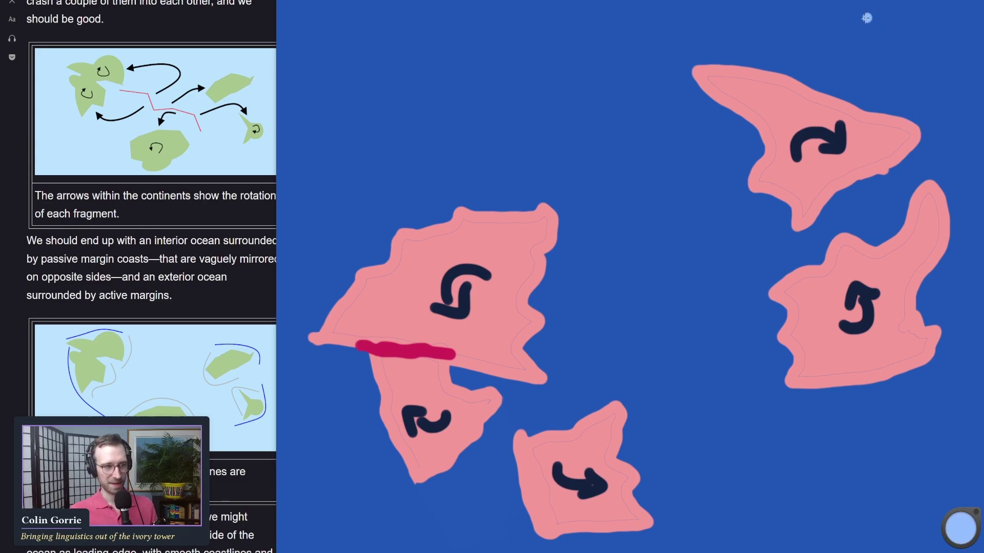
Hand-letter light-blue labels A, B, C, D and E beside the five continents.
mouse_move(825, 79)
mouse_down()
mouse_move(827, 41)
mouse_move(865, 82)
mouse_move(848, 66)
mouse_up()
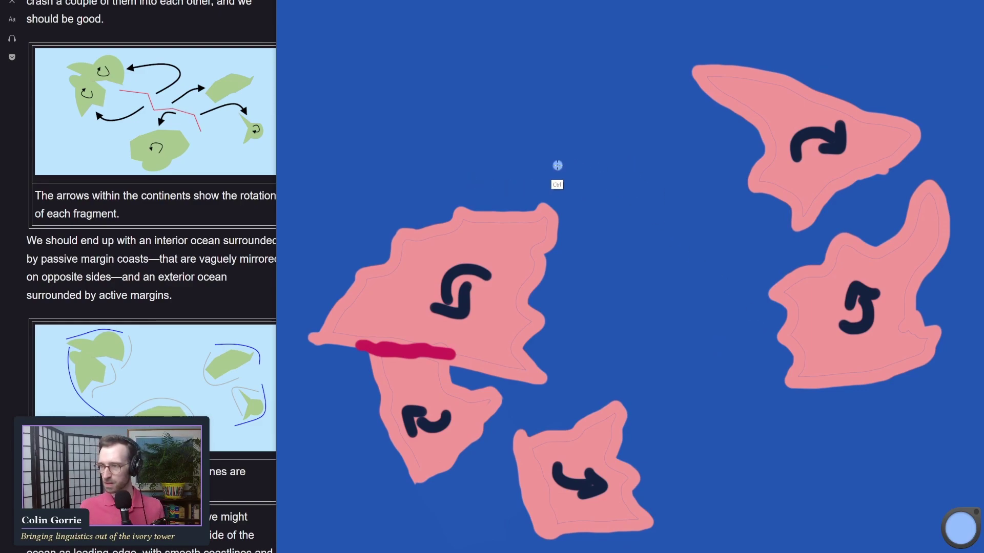
mouse_move(392, 183)
mouse_down()
mouse_move(391, 203)
mouse_move(428, 191)
mouse_up()
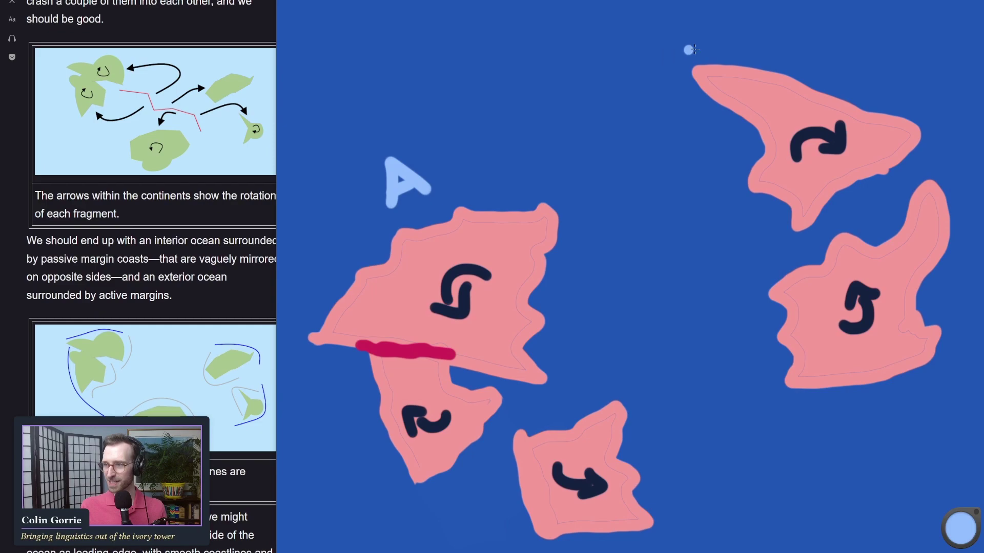
drag(802, 33, 819, 68)
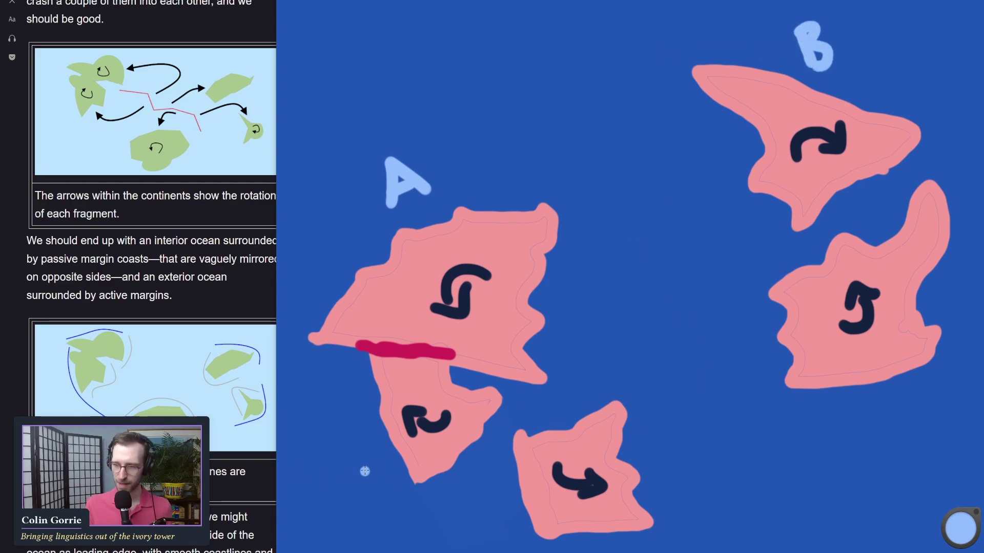
mouse_move(341, 477)
mouse_down()
mouse_move(371, 462)
mouse_move(380, 487)
mouse_up()
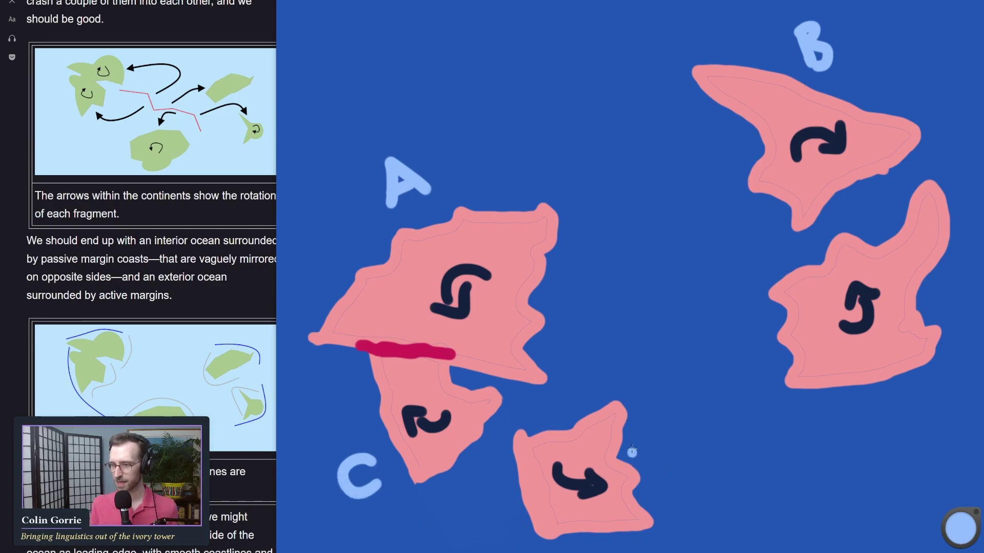
drag(669, 464, 693, 506)
mouse_move(896, 410)
mouse_down()
mouse_move(867, 410)
mouse_move(895, 455)
mouse_move(869, 433)
mouse_up()
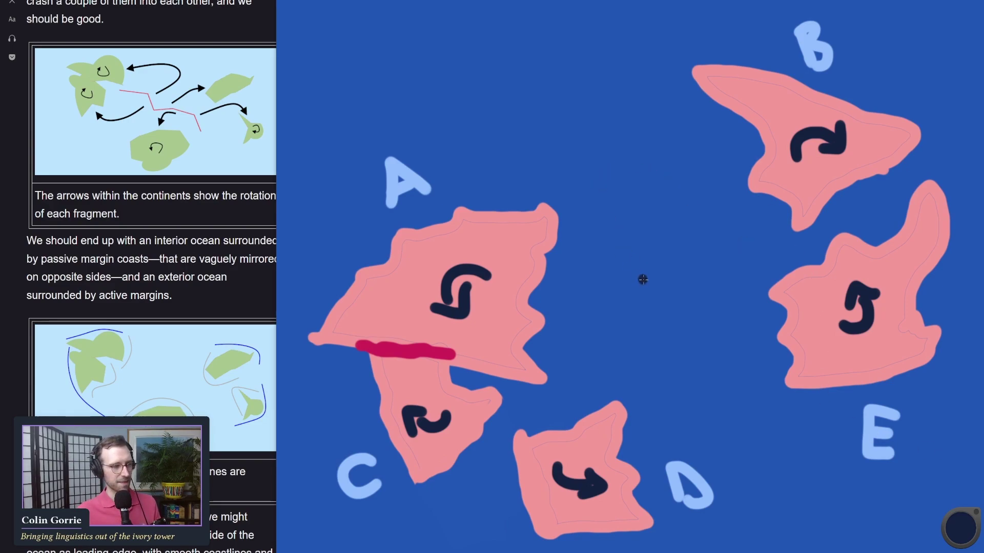
Draw dark navy curved drift arrows with arrowheads in the ocean, pointing toward continents A–E.
mouse_move(614, 170)
mouse_down()
mouse_move(659, 272)
mouse_move(509, 150)
mouse_move(522, 178)
mouse_move(533, 147)
mouse_up()
mouse_move(636, 134)
mouse_down()
mouse_move(661, 173)
mouse_move(668, 28)
mouse_move(687, 54)
mouse_move(682, 18)
mouse_up()
mouse_move(691, 290)
mouse_down()
mouse_move(741, 333)
mouse_move(766, 322)
mouse_move(754, 341)
mouse_up()
mouse_move(623, 338)
mouse_down()
mouse_move(603, 371)
mouse_move(559, 378)
mouse_up()
drag(617, 365, 647, 368)
drag(557, 362, 568, 387)
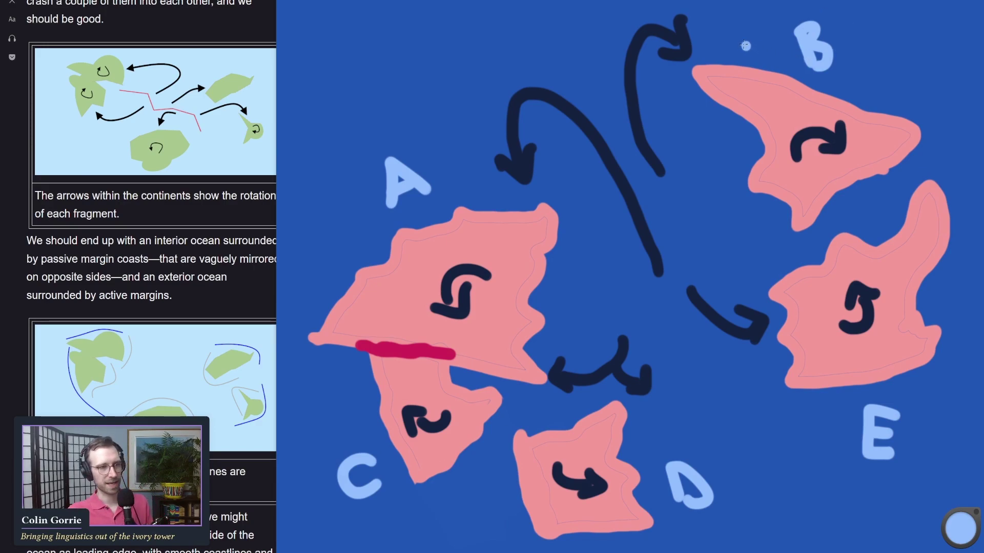
Remove the stray light-blue line along continent B's coast and revert recent brush colour changes.
mouse_move(743, 44)
mouse_down()
mouse_move(939, 108)
mouse_move(943, 137)
mouse_up()
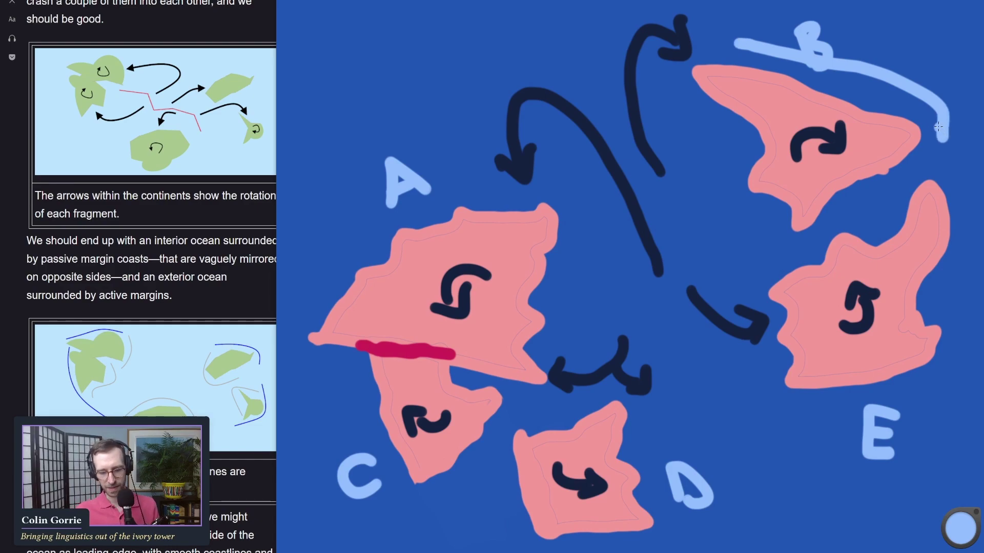
key(ctrl+z)
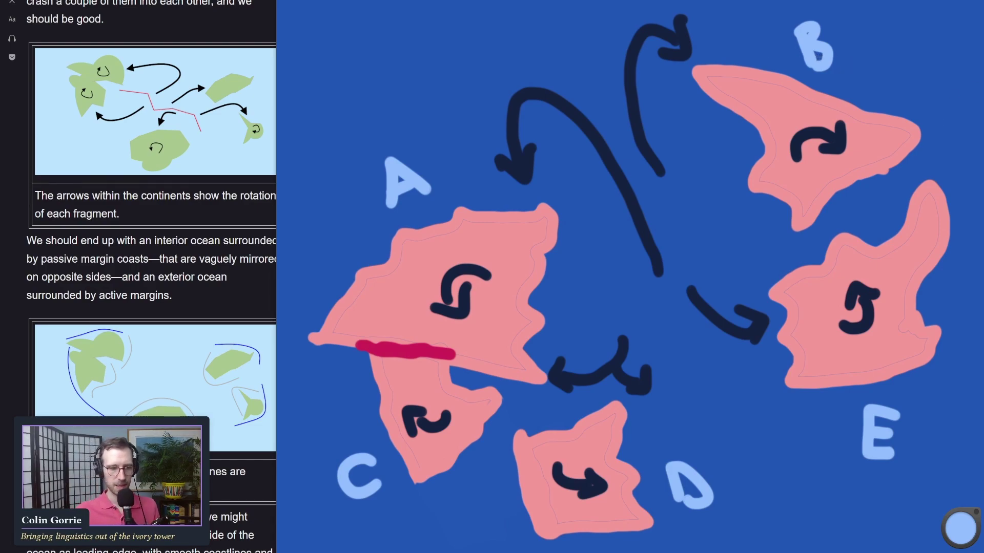
key(ctrl+z)
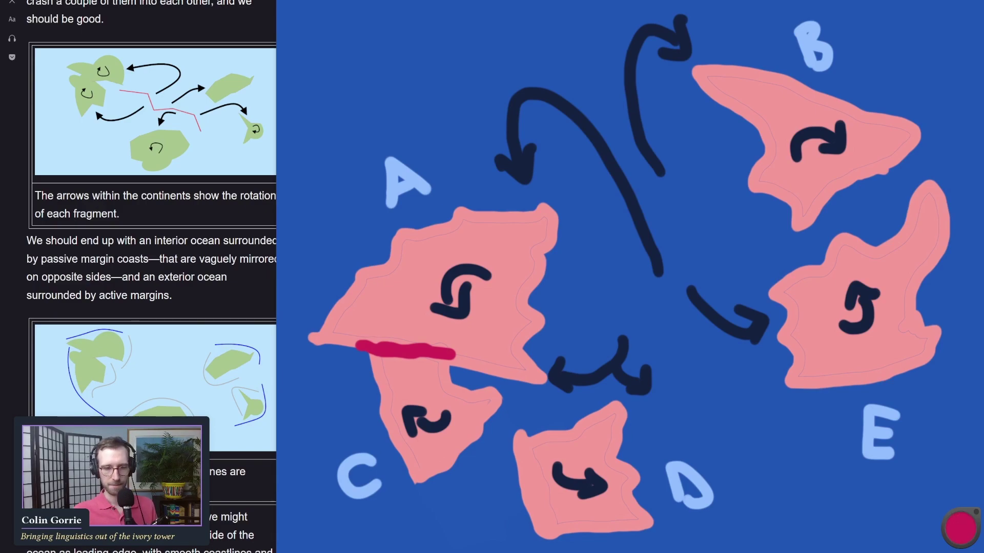
key(ctrl+z)
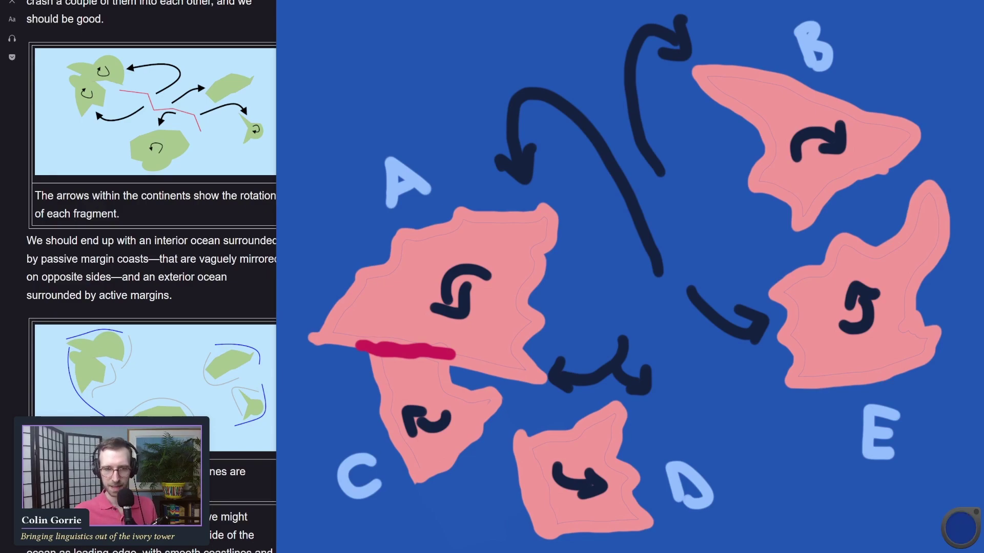
key(ctrl+z)
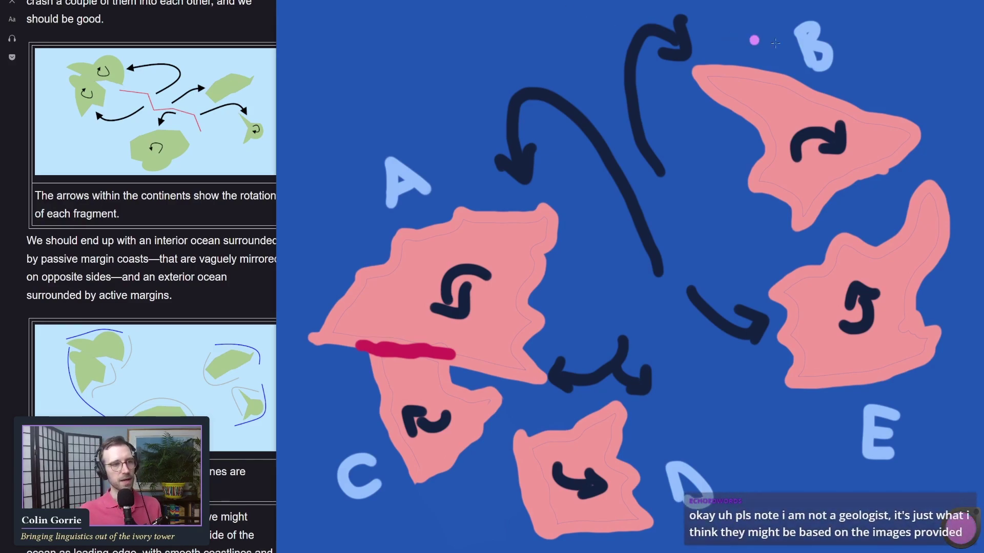
Trace pink margin lines above B, along the west of A and C, and below D.
mouse_move(738, 51)
mouse_down()
mouse_move(902, 79)
mouse_move(959, 174)
mouse_move(922, 400)
mouse_up()
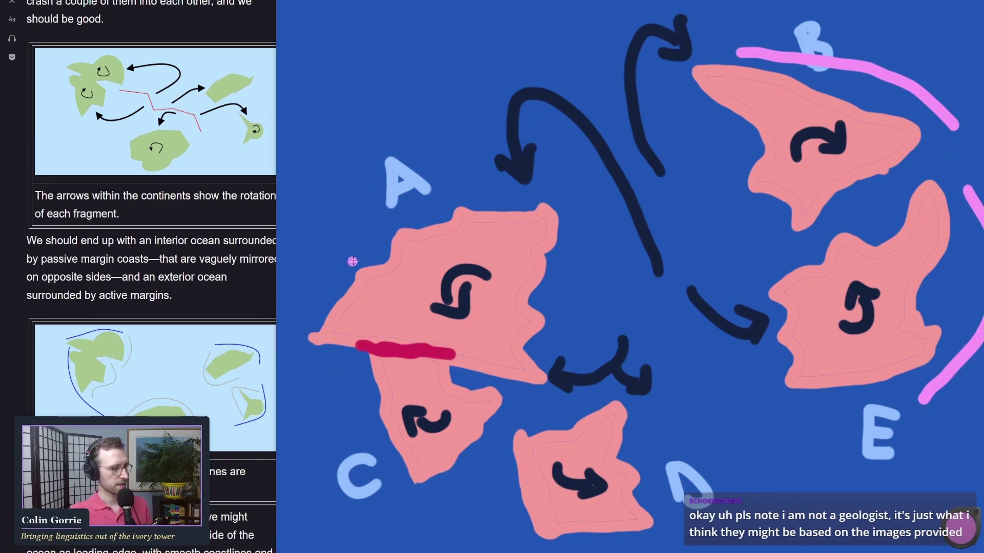
mouse_move(354, 238)
mouse_down()
mouse_move(326, 276)
mouse_move(399, 464)
mouse_up()
mouse_move(507, 530)
mouse_down()
mouse_move(612, 542)
mouse_move(650, 535)
mouse_move(681, 483)
mouse_up()
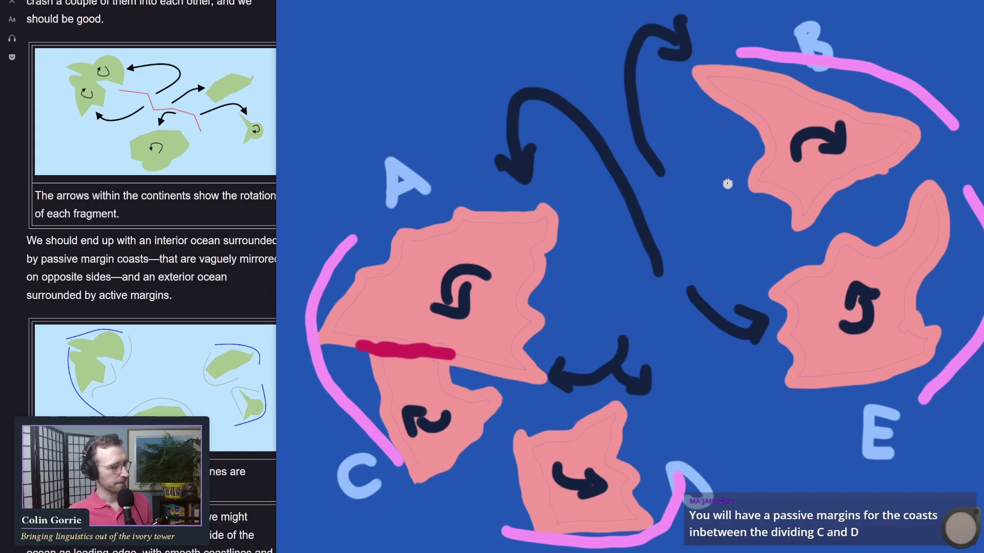
mouse_move(680, 107)
mouse_down()
mouse_move(723, 177)
mouse_move(779, 236)
mouse_move(795, 238)
mouse_move(878, 177)
mouse_up()
mouse_move(884, 221)
mouse_down()
mouse_move(787, 279)
mouse_move(776, 385)
mouse_up()
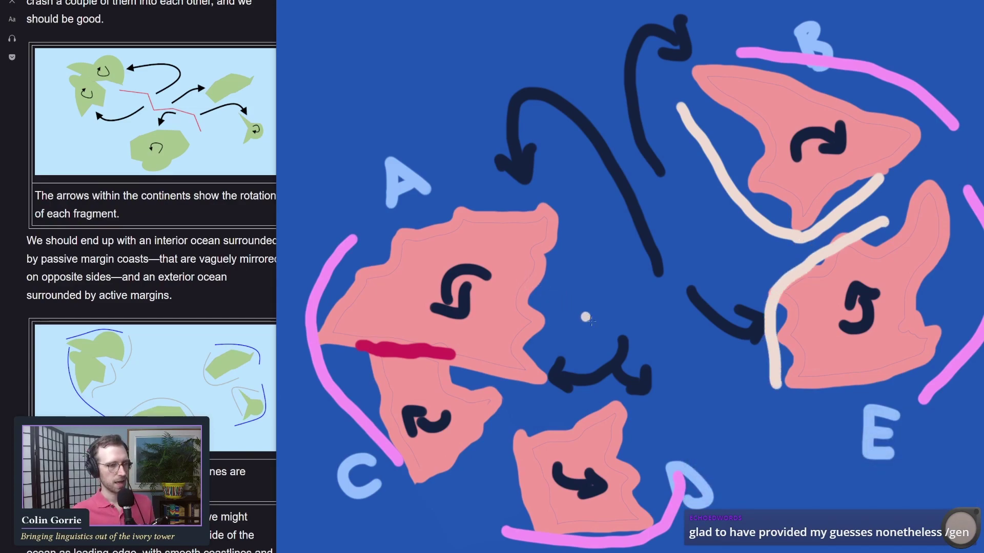
key(ctrl+z)
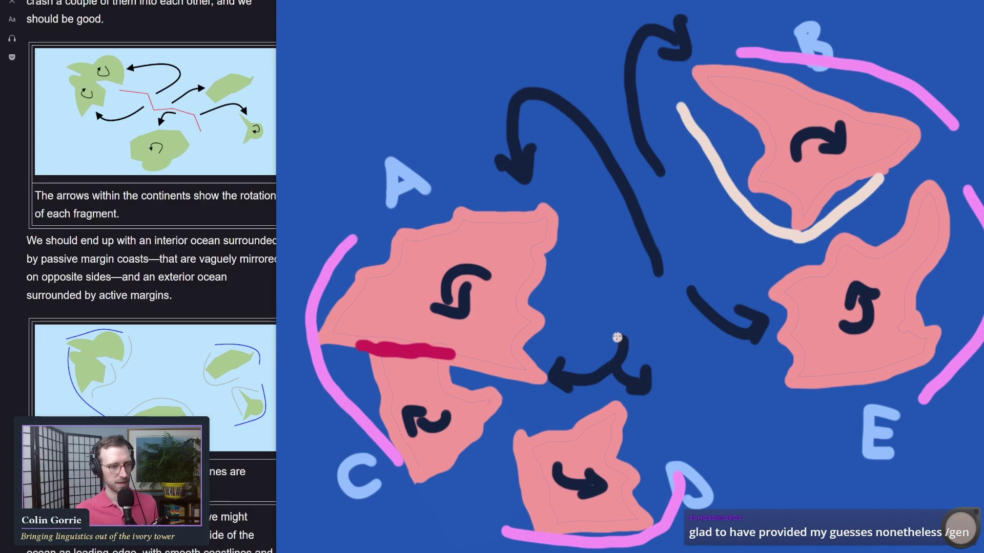
key(ctrl+z)
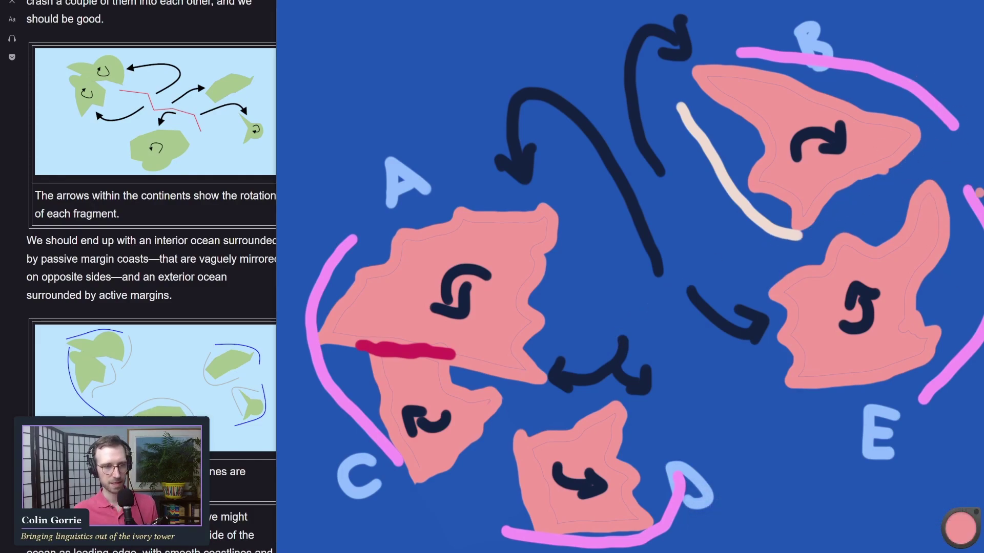
key(ctrl+z)
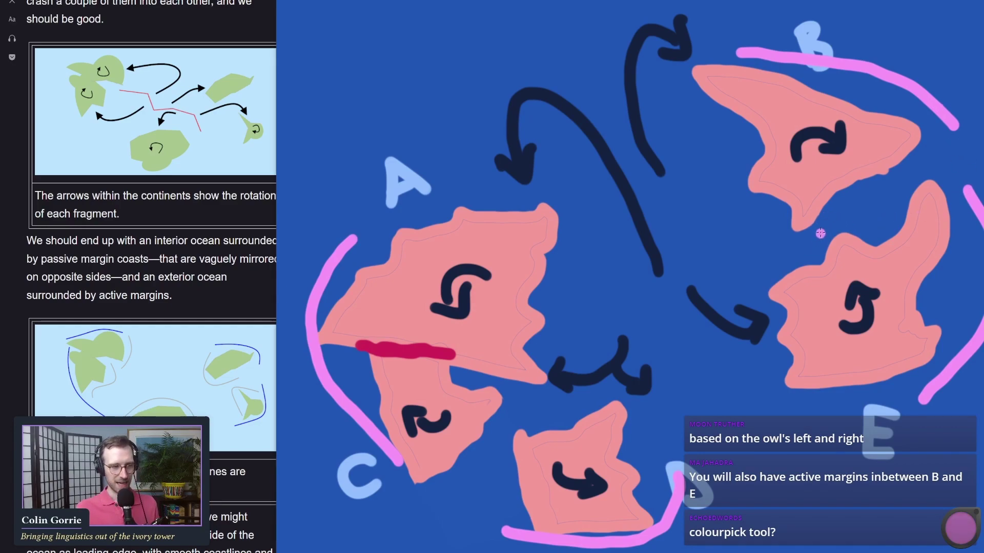
Draw pink margins between B and E, and beige lines along the inner coasts of all continents.
mouse_move(821, 234)
mouse_down()
mouse_move(906, 172)
mouse_move(940, 166)
mouse_move(980, 200)
mouse_up()
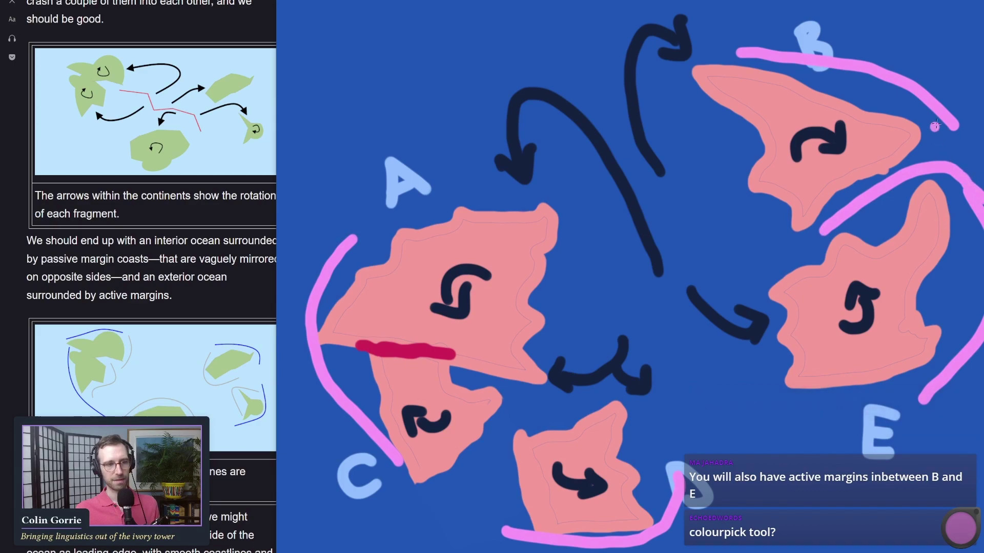
mouse_move(936, 124)
mouse_down()
mouse_move(947, 141)
mouse_move(843, 200)
mouse_up()
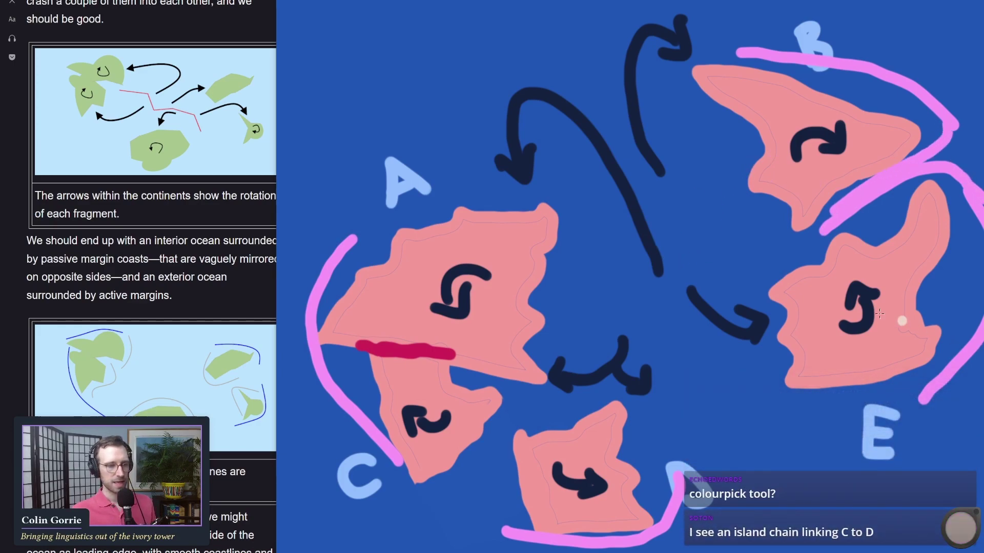
mouse_move(740, 320)
mouse_down()
mouse_move(741, 261)
mouse_move(791, 402)
mouse_move(851, 421)
mouse_up()
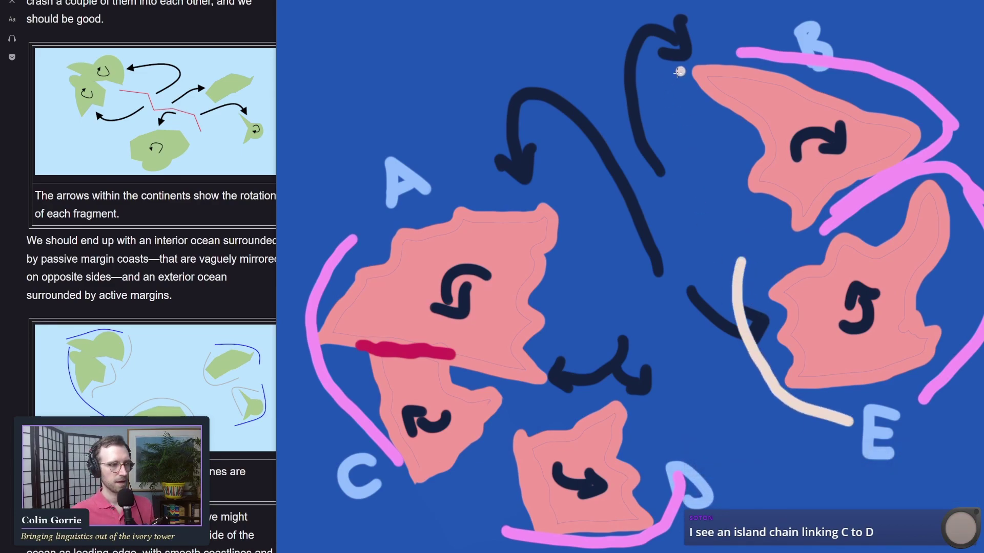
drag(676, 75, 782, 203)
mouse_move(435, 196)
mouse_down()
mouse_move(589, 309)
mouse_move(582, 351)
mouse_up()
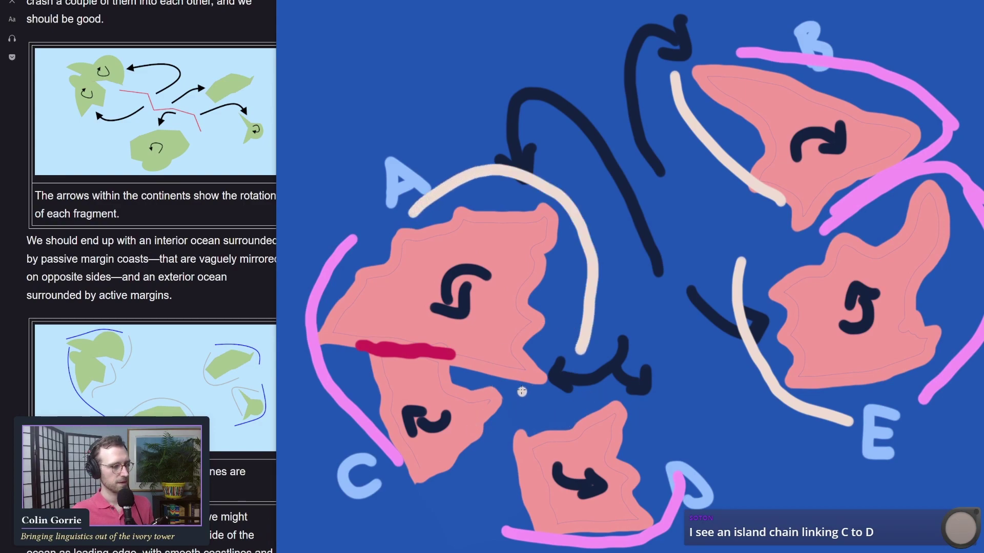
drag(512, 385, 483, 461)
drag(590, 397, 518, 515)
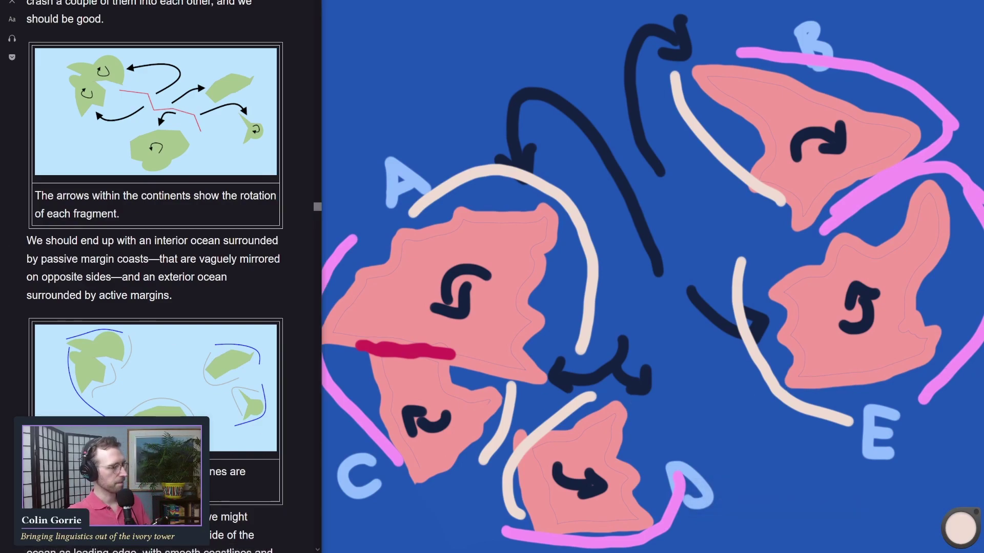
scroll(57, 245, down, 9)
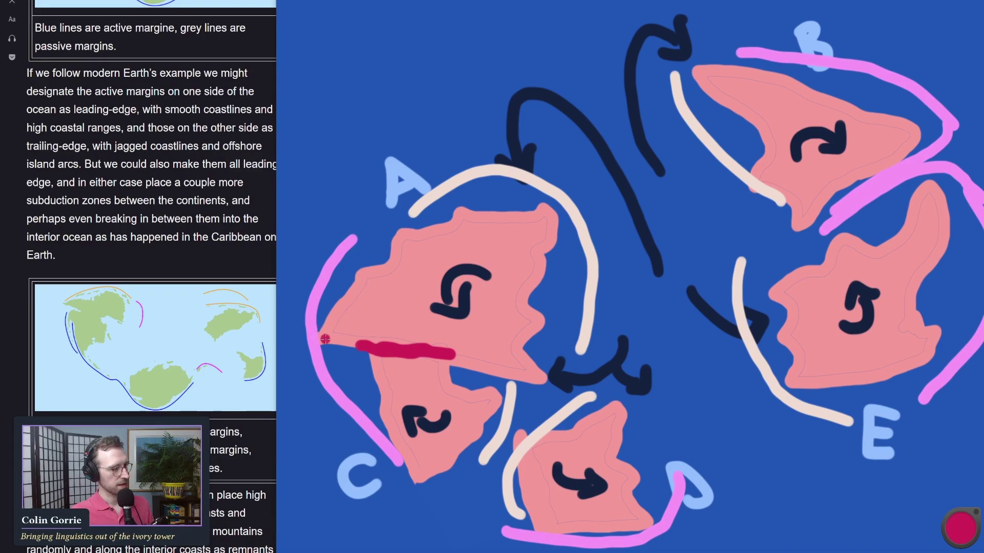
Draw crimson zigzag mountain ranges along A's and C's west coasts and D's south coast.
mouse_move(325, 340)
mouse_down()
mouse_move(395, 246)
mouse_move(339, 340)
mouse_move(365, 326)
mouse_move(367, 346)
mouse_move(418, 339)
mouse_move(456, 351)
mouse_up()
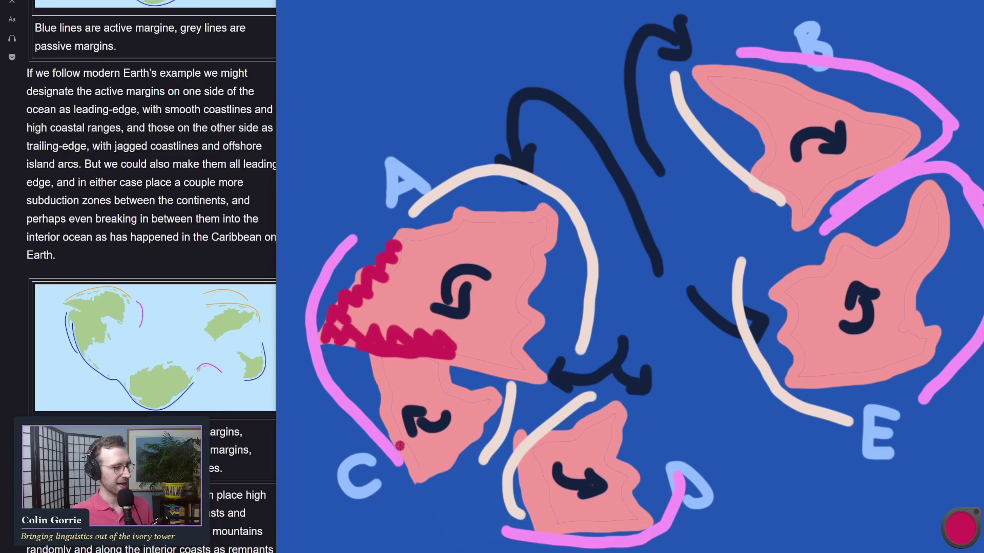
drag(399, 446, 370, 356)
click(407, 276)
key(ctrl+z)
mouse_move(533, 538)
mouse_down()
mouse_move(595, 518)
mouse_move(624, 525)
mouse_move(650, 504)
mouse_move(642, 505)
mouse_up()
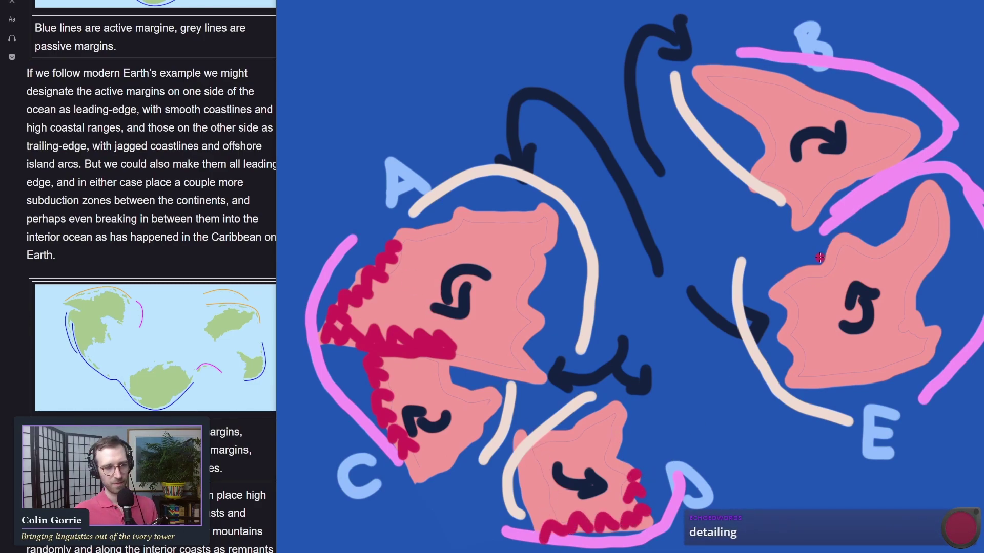
Add crimson mountain ranges along E's north and east coasts and B's southeast and north coasts.
mouse_move(831, 260)
mouse_down()
mouse_move(893, 251)
mouse_move(934, 203)
mouse_move(930, 190)
mouse_move(946, 222)
mouse_move(900, 283)
mouse_move(919, 288)
mouse_move(914, 264)
mouse_move(907, 305)
mouse_move(921, 310)
mouse_move(932, 336)
mouse_up()
click(902, 267)
mouse_move(832, 199)
mouse_down()
mouse_move(879, 151)
mouse_move(877, 136)
mouse_move(880, 154)
mouse_move(896, 120)
mouse_move(883, 124)
mouse_move(815, 93)
mouse_up()
mouse_move(738, 72)
mouse_down()
mouse_move(743, 64)
mouse_move(827, 100)
mouse_up()
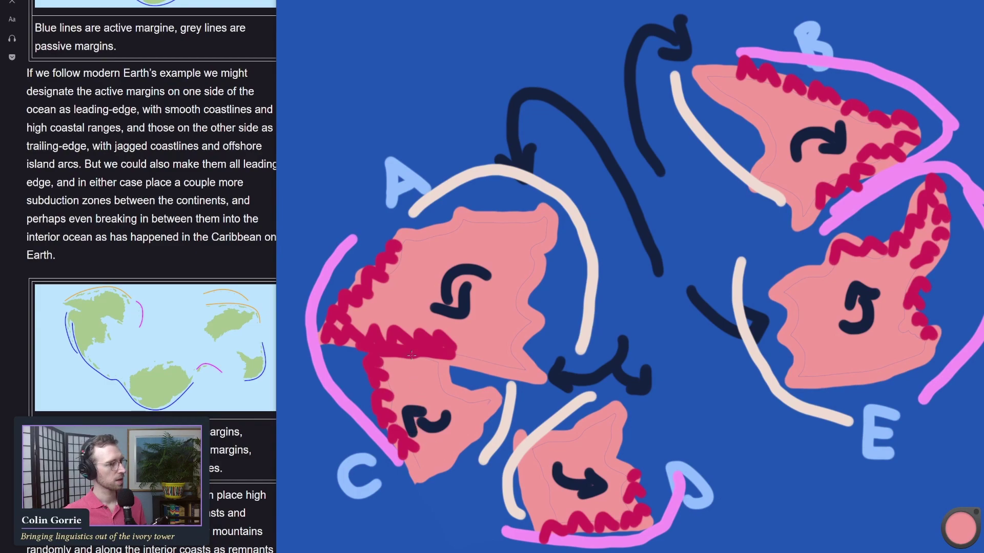
Place six pink island dots in a curved chain from continent C to continent D.
scroll(168, 192, up, 1)
scroll(168, 192, up, 2)
scroll(168, 192, down, 1)
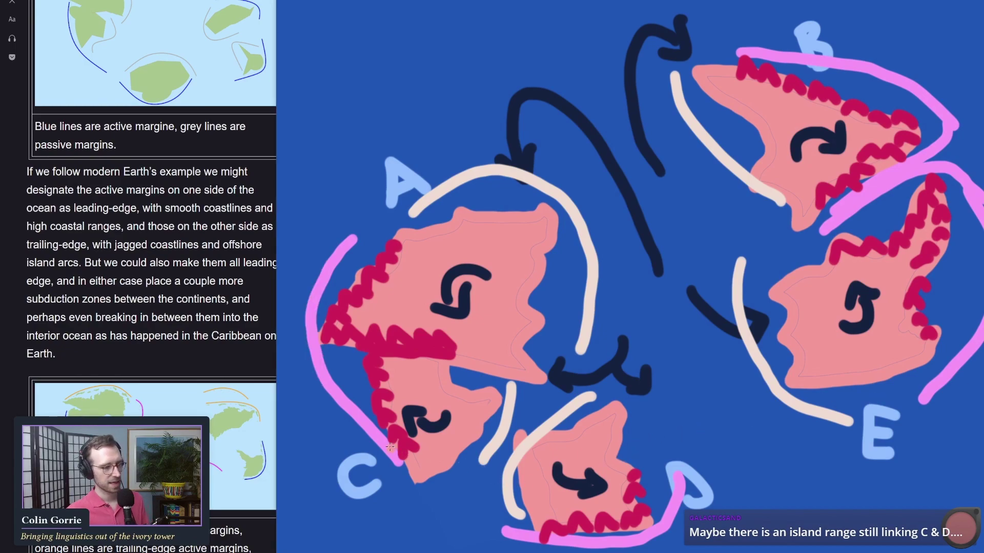
click(426, 496)
click(444, 507)
click(460, 519)
click(476, 524)
click(493, 524)
click(511, 529)
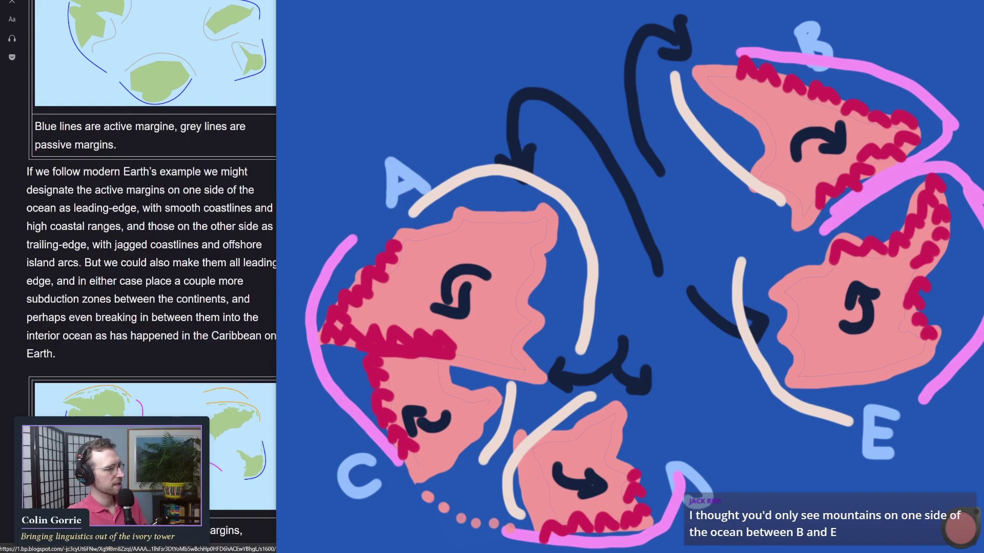
scroll(155, 521, up, 1)
scroll(154, 277, up, 1)
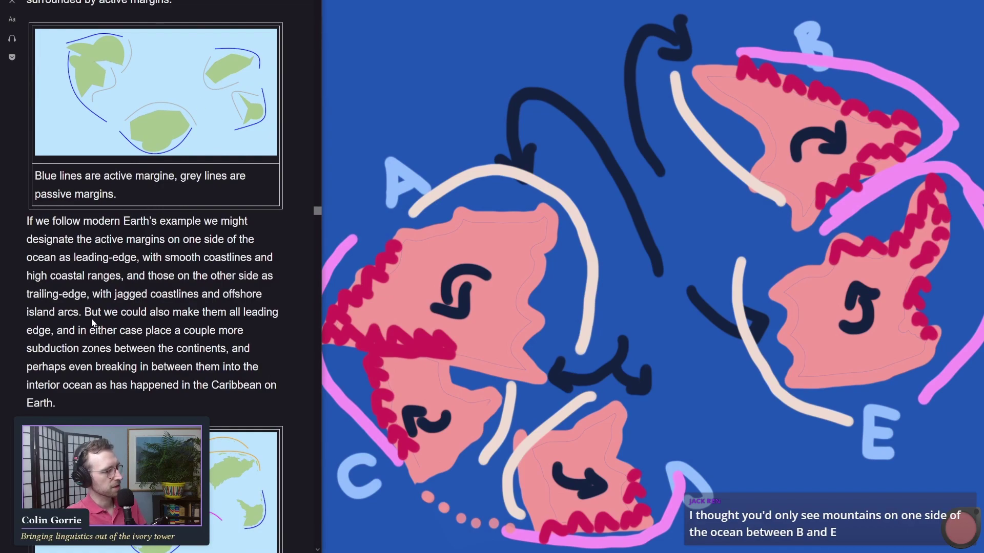
scroll(155, 277, down, 2)
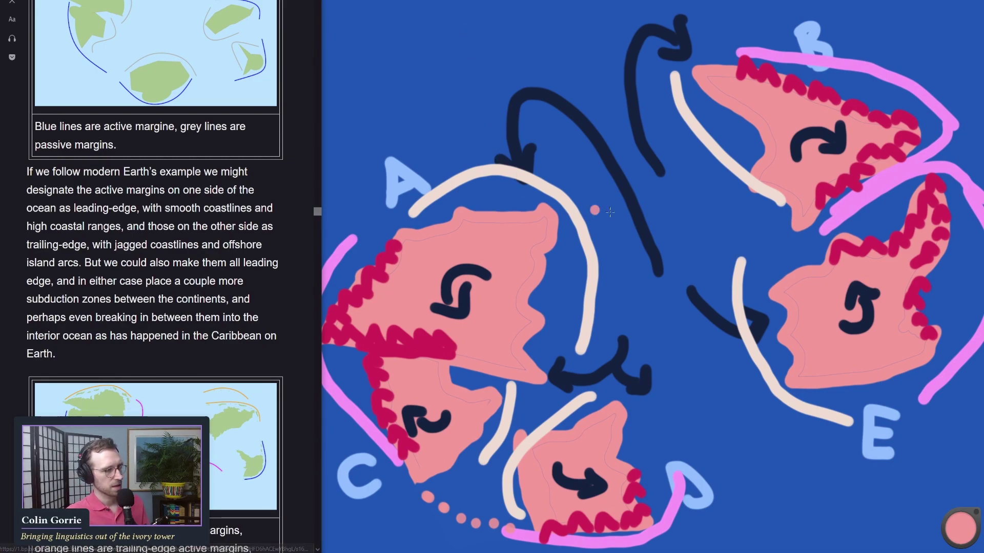
Dot seven pink islands along the cream margin line beside continent A.
click(561, 188)
click(576, 235)
click(560, 291)
click(566, 269)
click(584, 267)
click(563, 328)
click(572, 333)
Add pink island dots along the margin lines beside continents B and E.
click(706, 121)
click(721, 128)
click(735, 146)
click(726, 167)
click(757, 353)
click(755, 332)
click(735, 352)
click(771, 371)
click(747, 307)
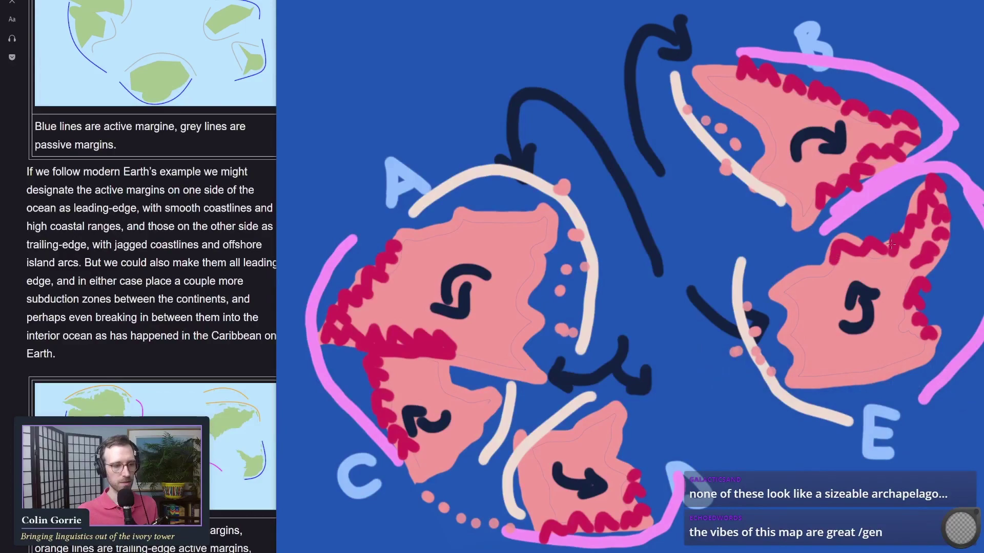
Erase the red mountain zigzag along continent E's northern coast.
mouse_move(831, 254)
mouse_down()
mouse_move(897, 241)
mouse_move(923, 194)
mouse_up()
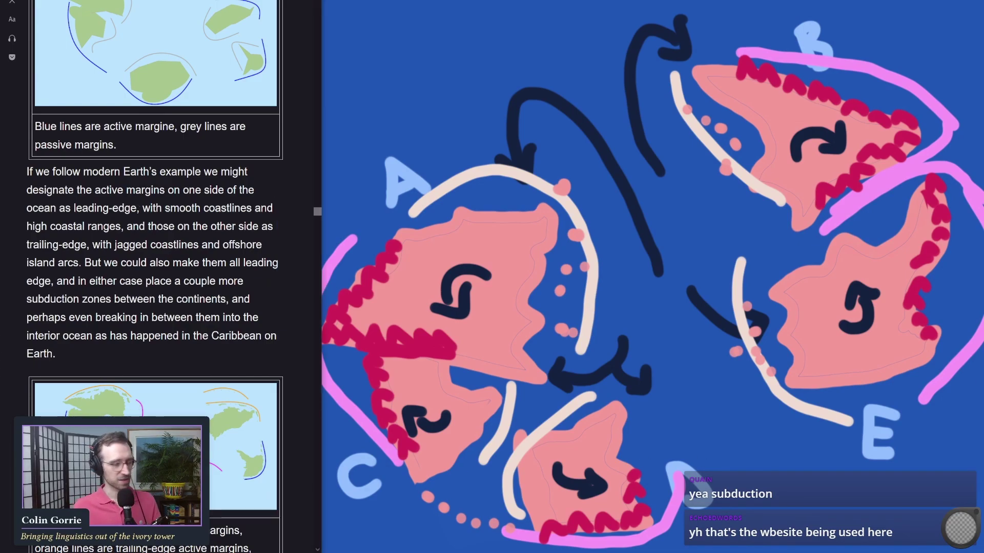
Search the article for 'subduction' and read the passage on how subduction zones form.
key(ctrl+f)
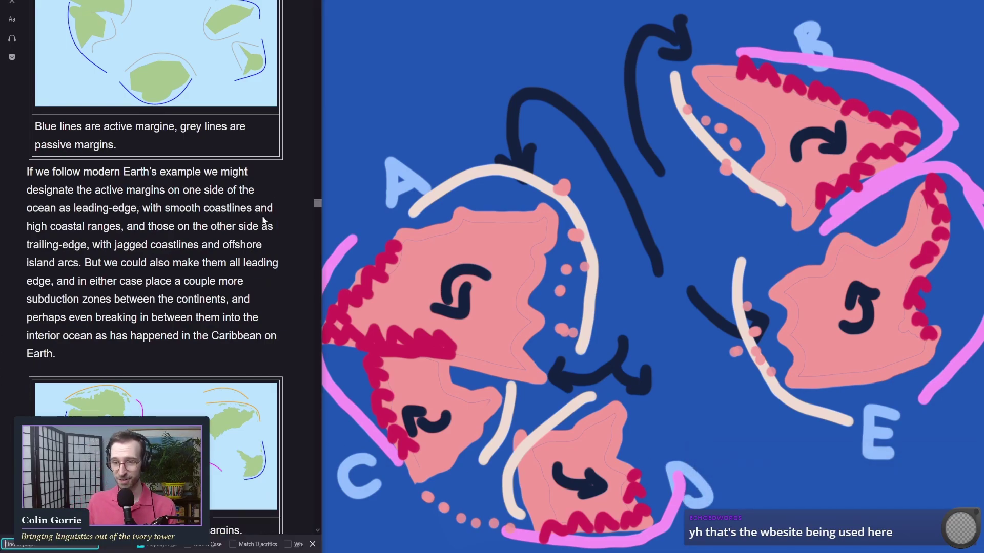
text(subduction)
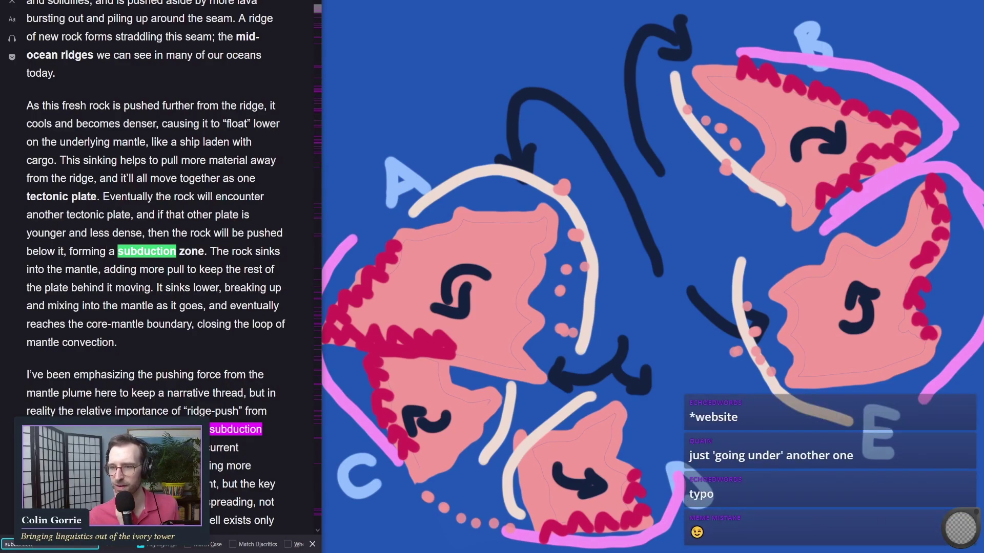
scroll(114, 247, down, 1)
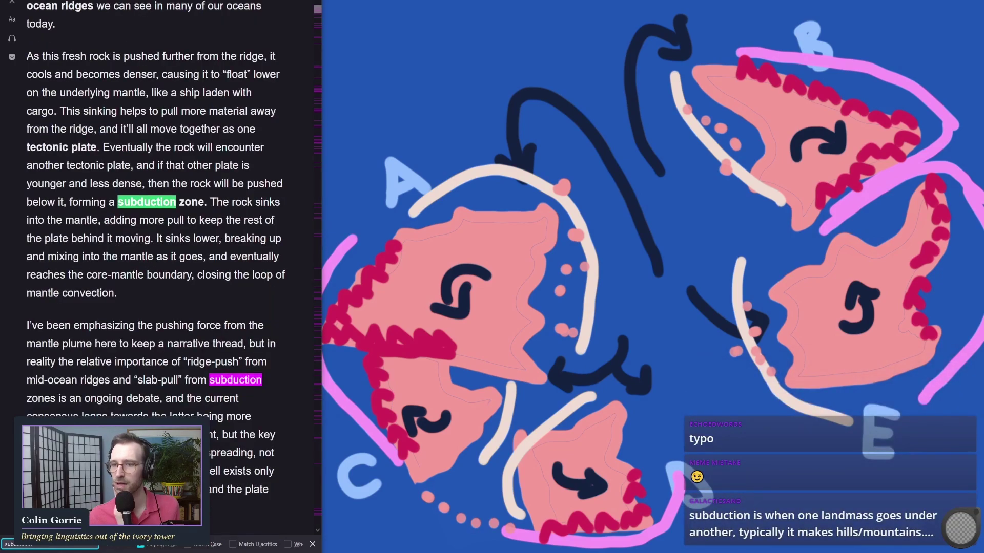
scroll(122, 244, up, 1)
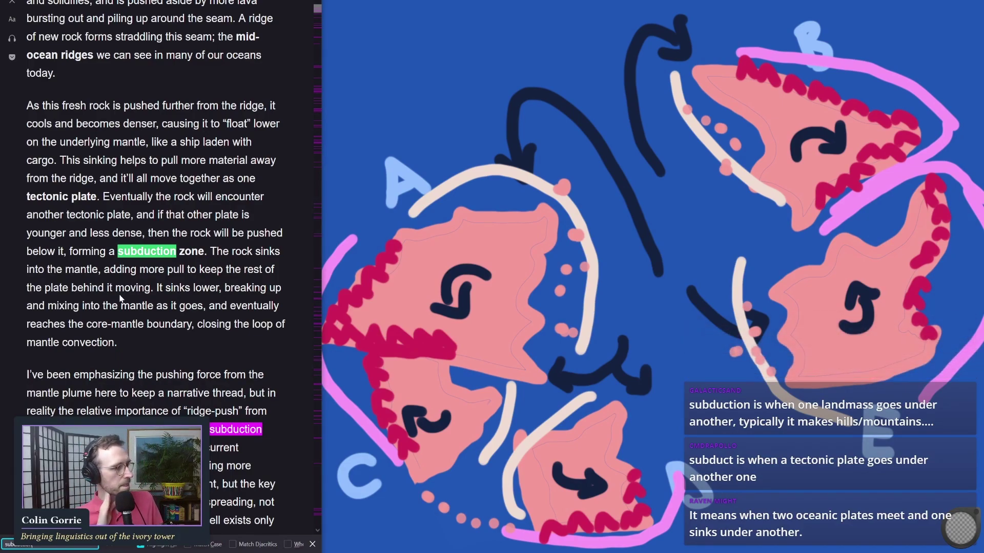
click(781, 478)
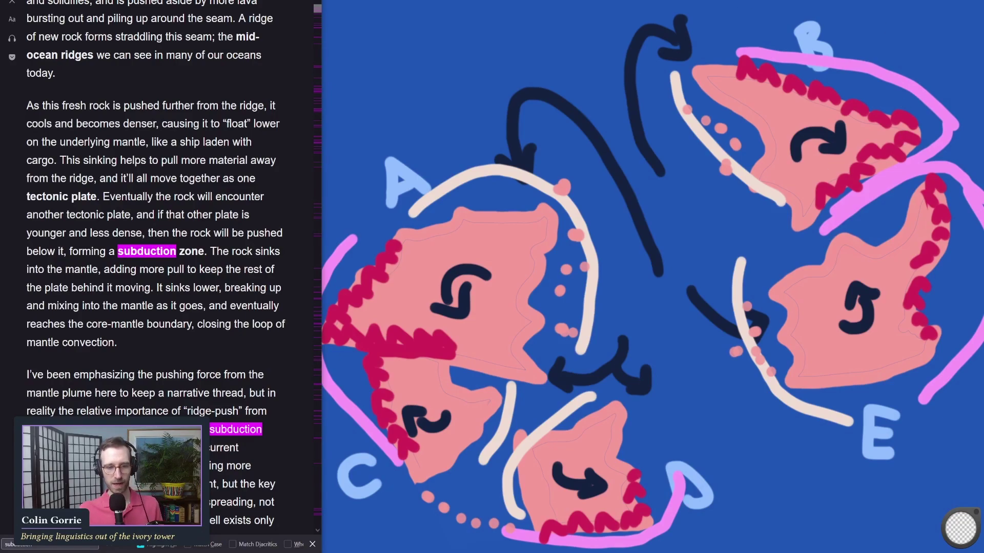
Scribble dark red volcanic marks along continent B's southern coast, then scroll the article to its introduction.
key(alt+Tab)
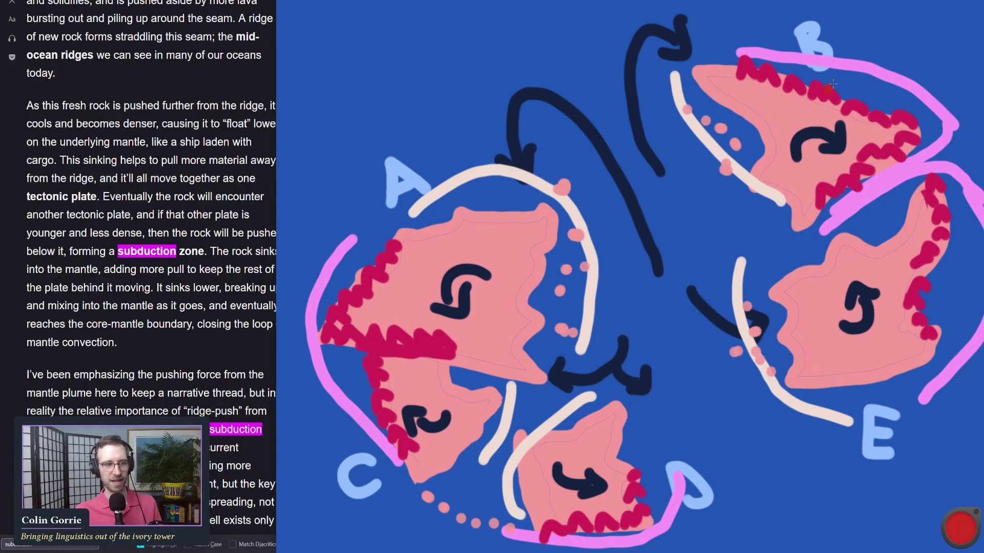
mouse_move(808, 169)
mouse_down()
mouse_move(862, 138)
mouse_move(882, 142)
mouse_move(914, 125)
mouse_up()
drag(833, 172, 871, 140)
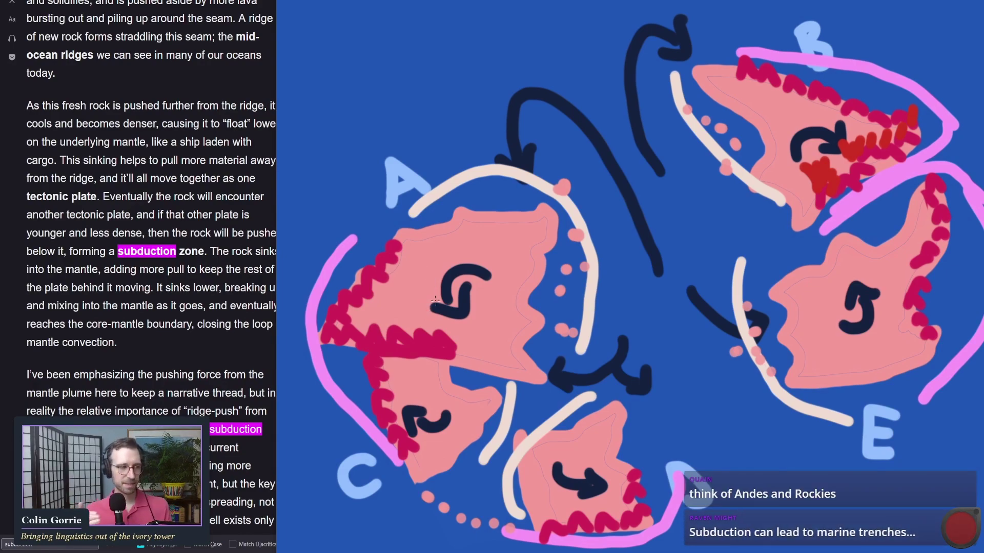
click(306, 36)
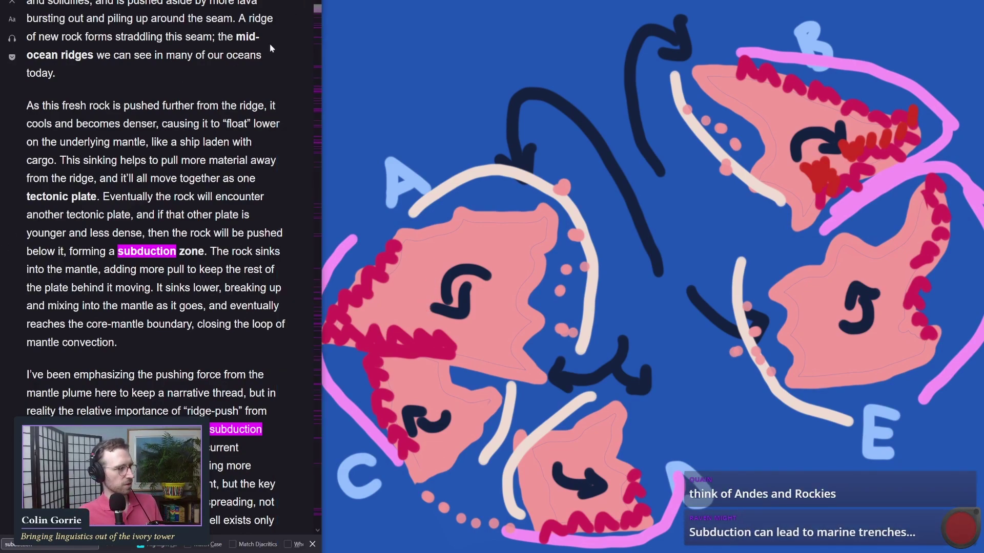
drag(316, 10, 314, 261)
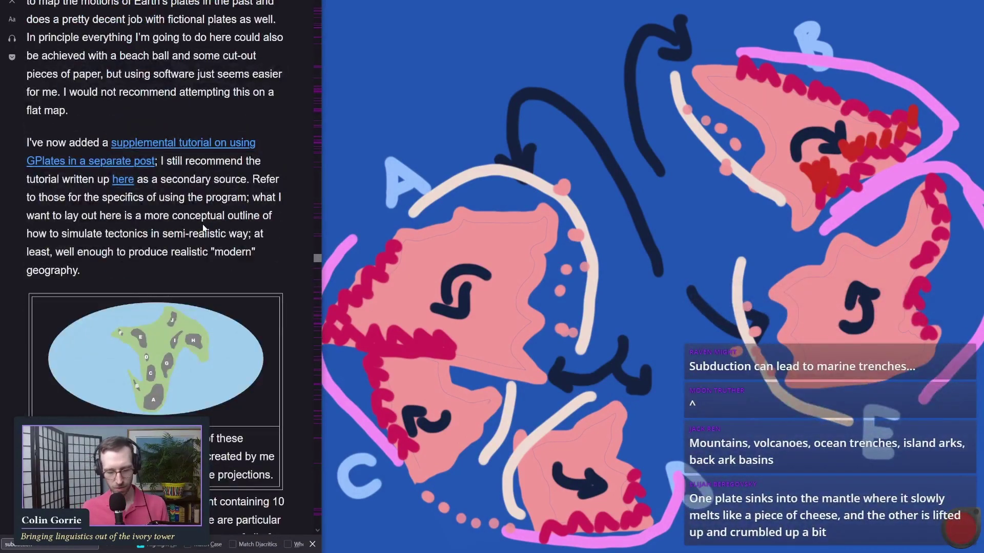
Find 'quick and' in the article and jump to the Quick and Dirty section.
key(ctrl+f)
text(quick)
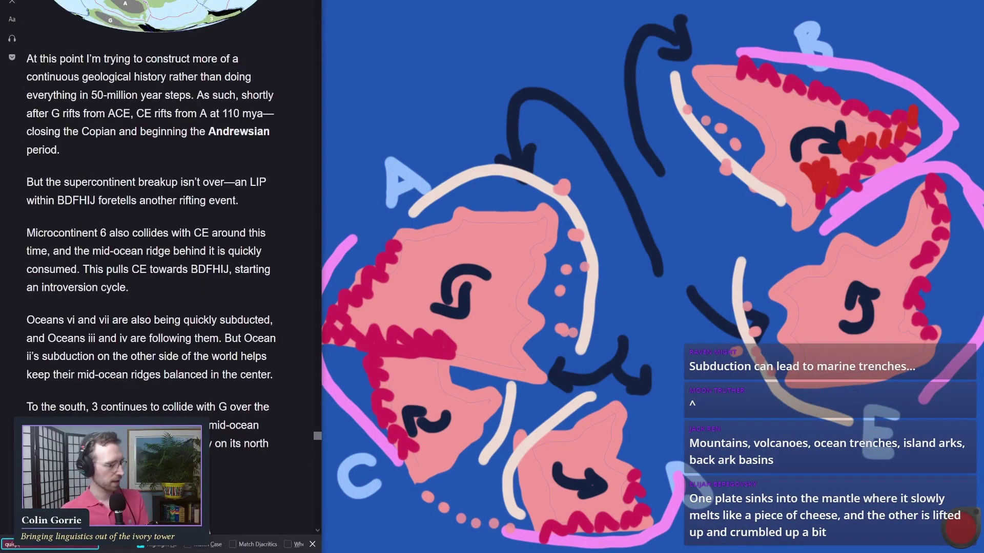
text( and)
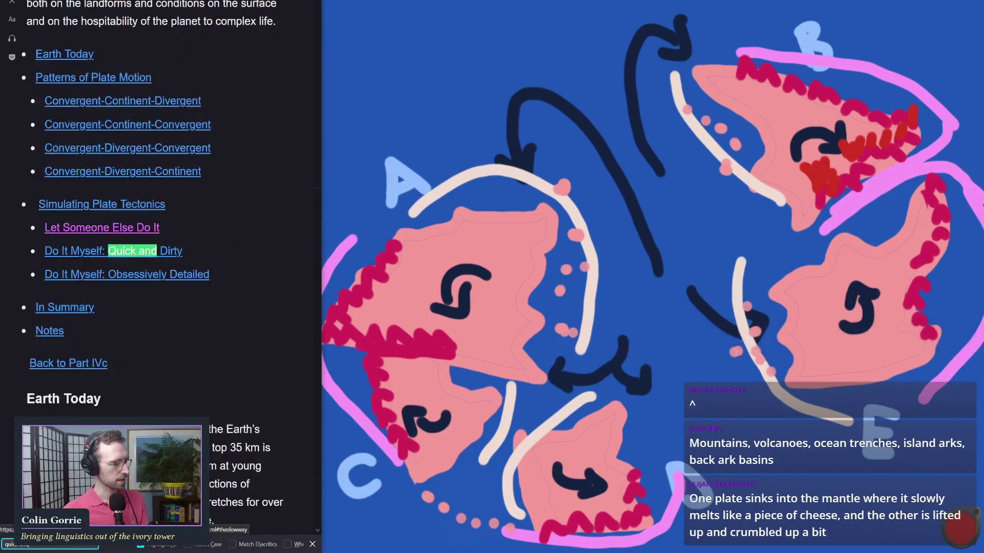
click(82, 174)
scroll(82, 181, down, 6)
scroll(156, 267, down, 3)
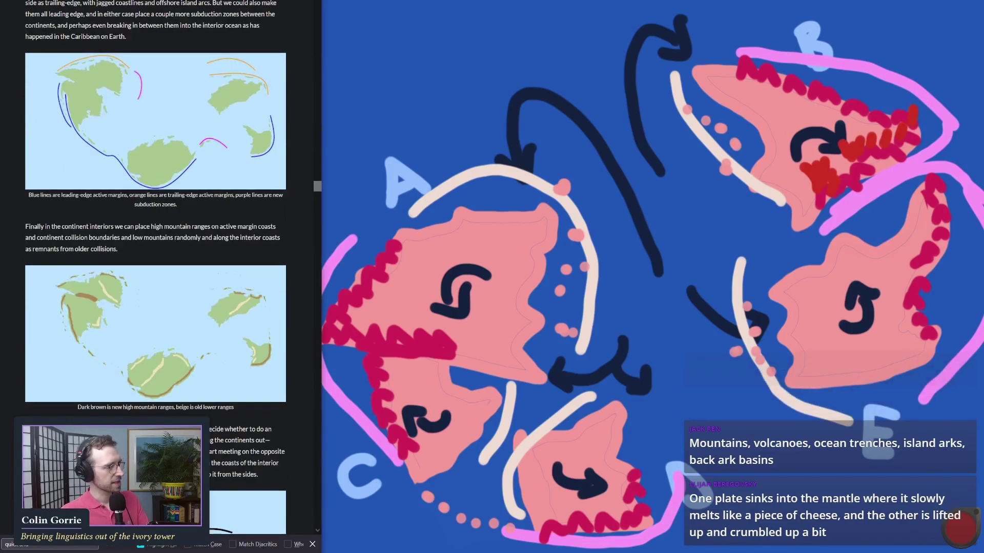
Switch the article to reader view and bring up the active and passive margins figure.
key(F9)
scroll(155, 267, down, 12)
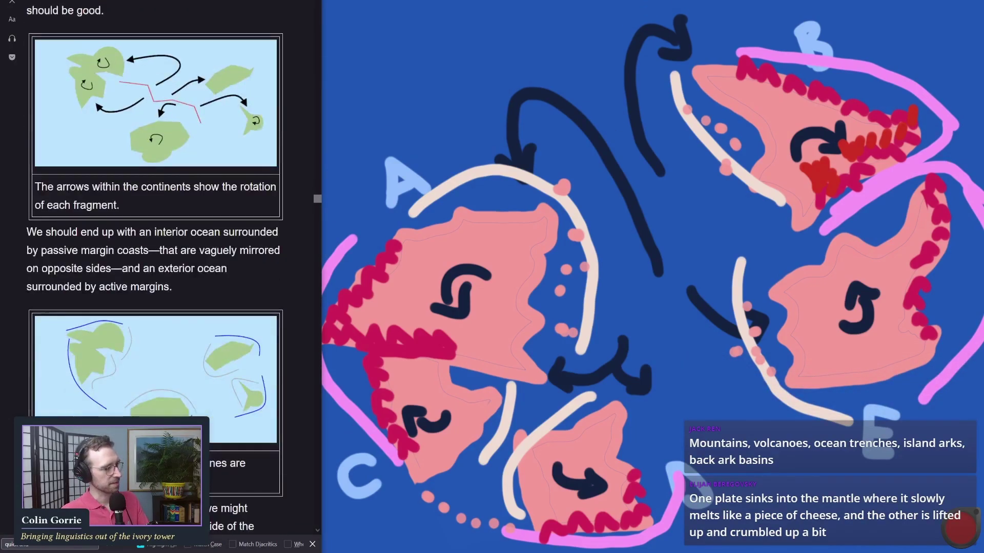
scroll(81, 119, down, 4)
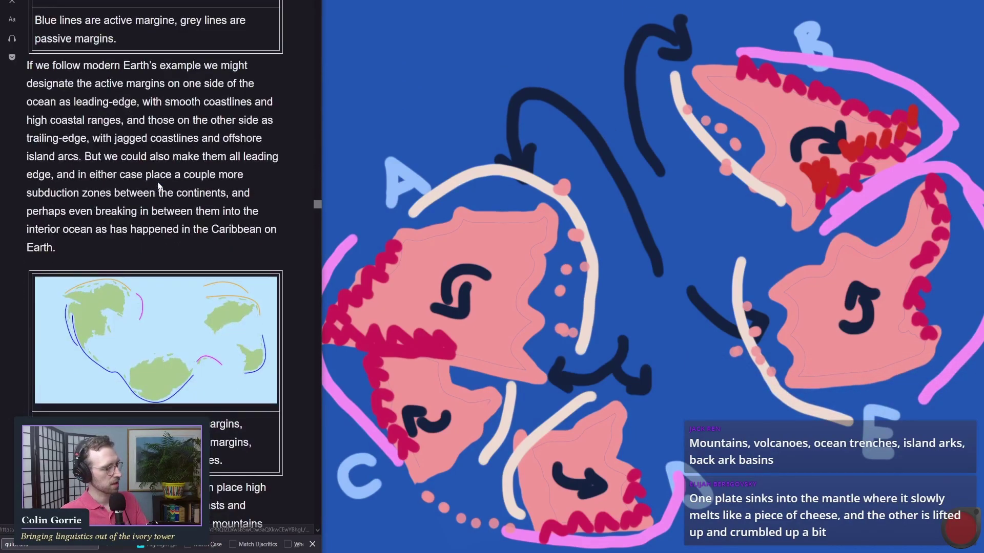
scroll(81, 120, up, 3)
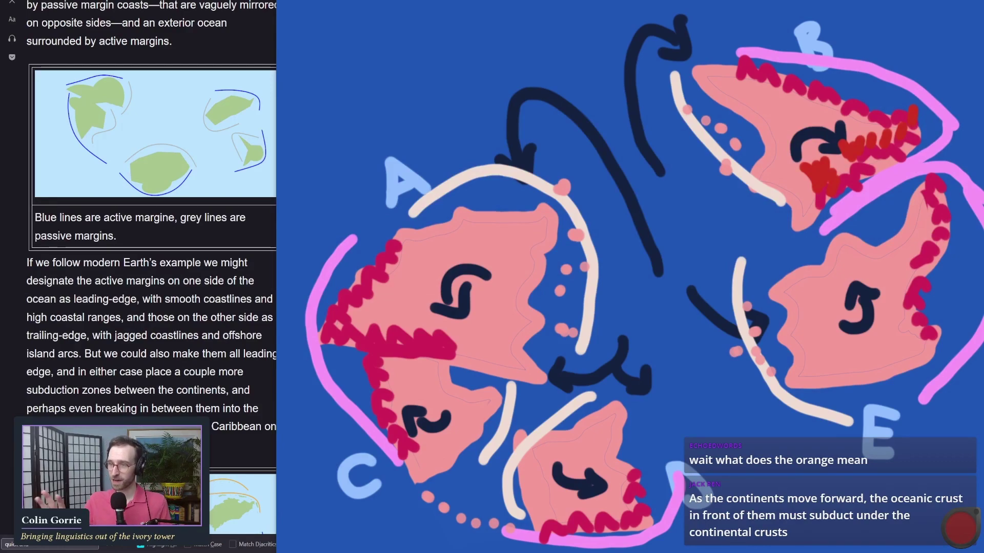
scroll(154, 256, down, 6)
scroll(141, 376, down, 3)
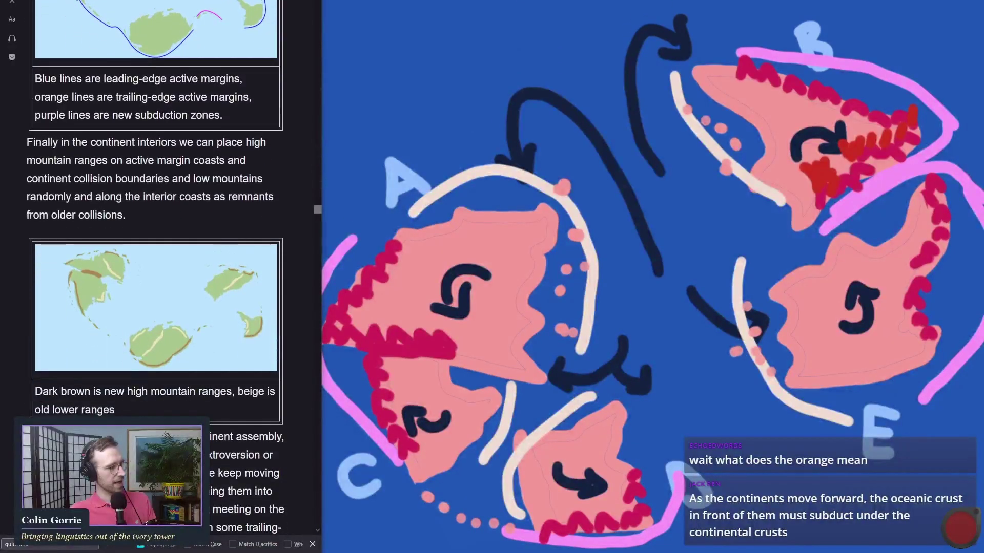
scroll(141, 375, up, 6)
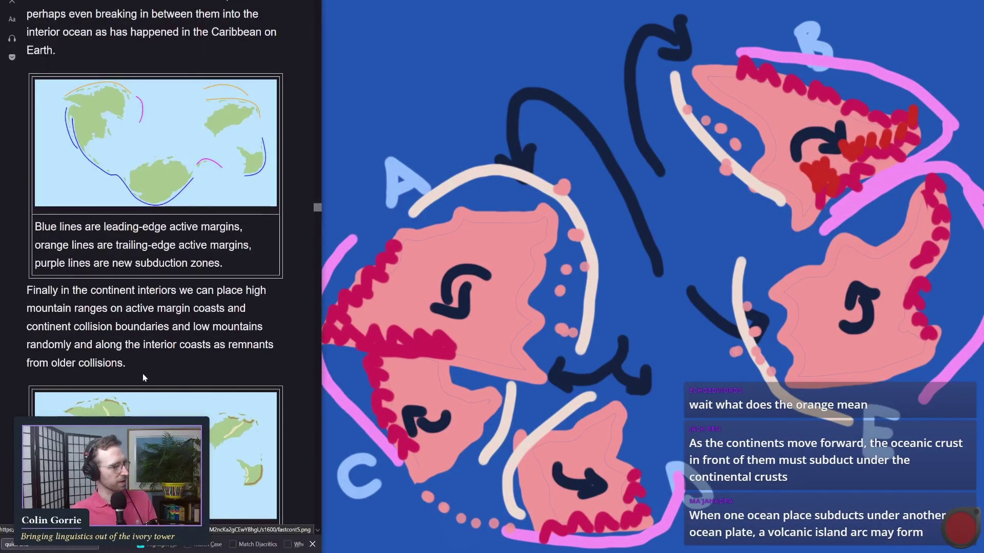